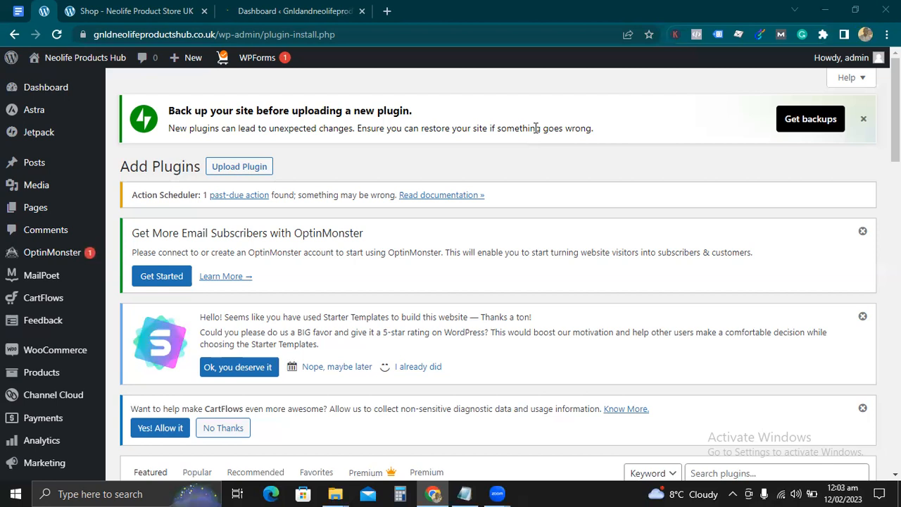
# Step: Connect the computer's Wi-Fi to the iPhone hotspot instead of the Infinix S5 network
pyautogui.click(780, 493)
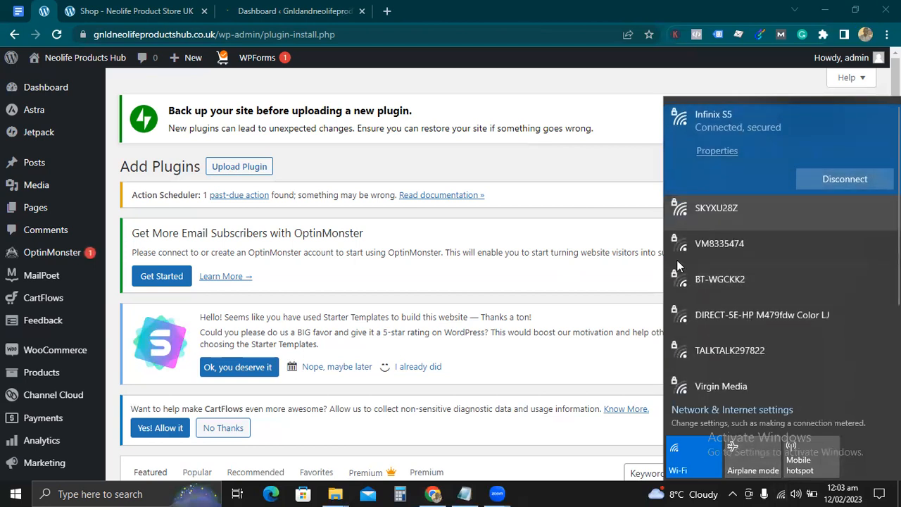
pyautogui.click(629, 185)
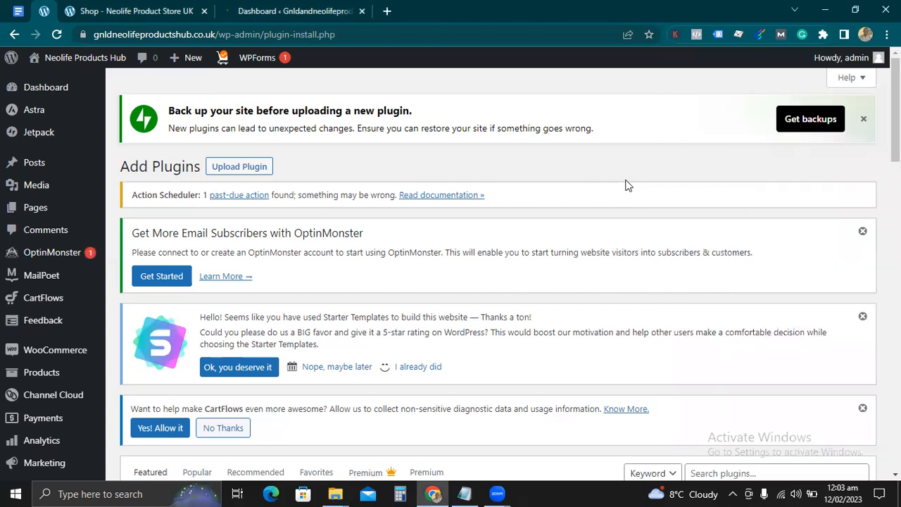
pyautogui.click(778, 489)
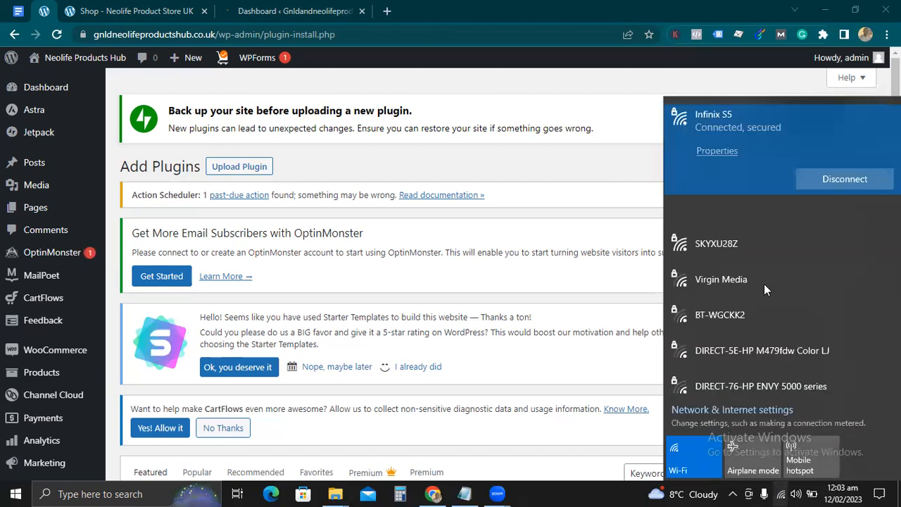
pyautogui.click(782, 222)
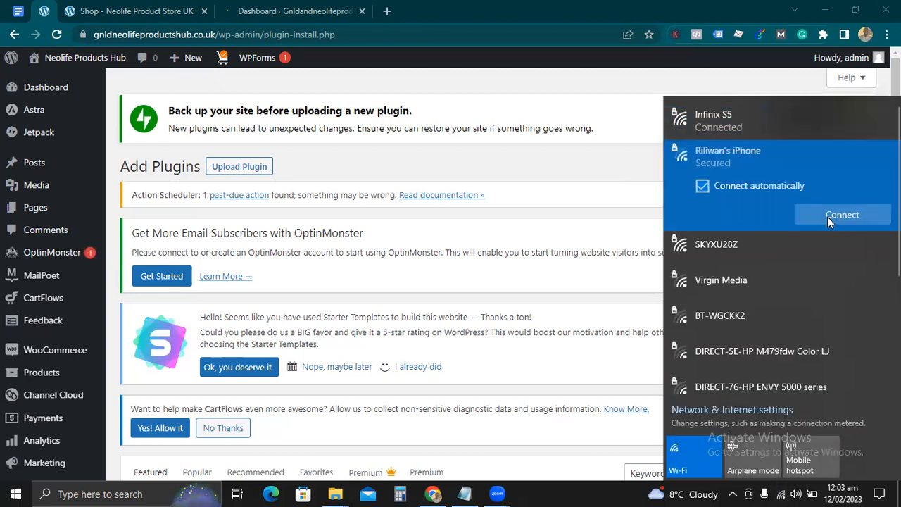
pyautogui.click(827, 216)
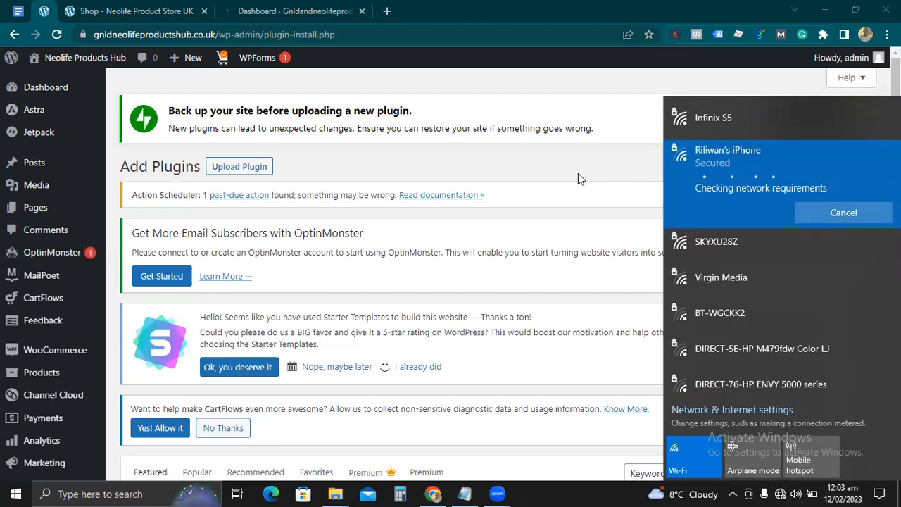
pyautogui.click(545, 163)
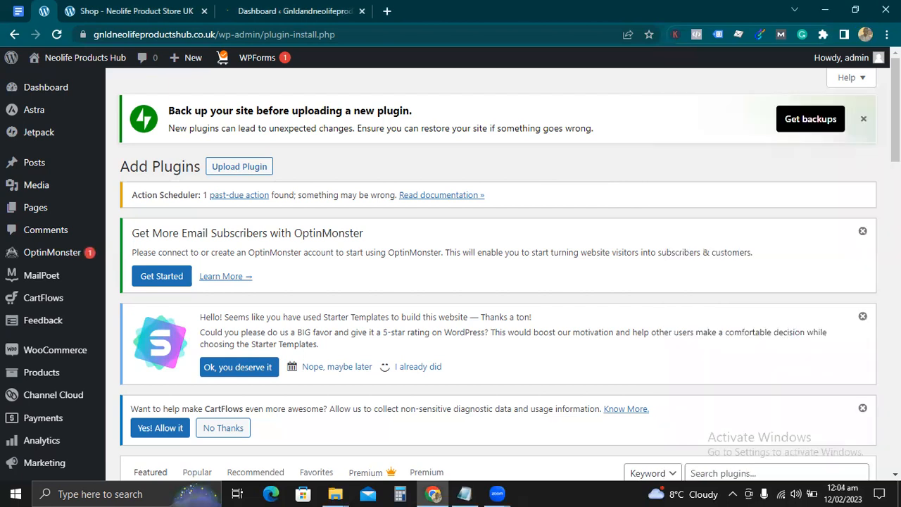
# Step: Search the WordPress plugin directory for Yoast
pyautogui.scroll(-3, 777, 238)
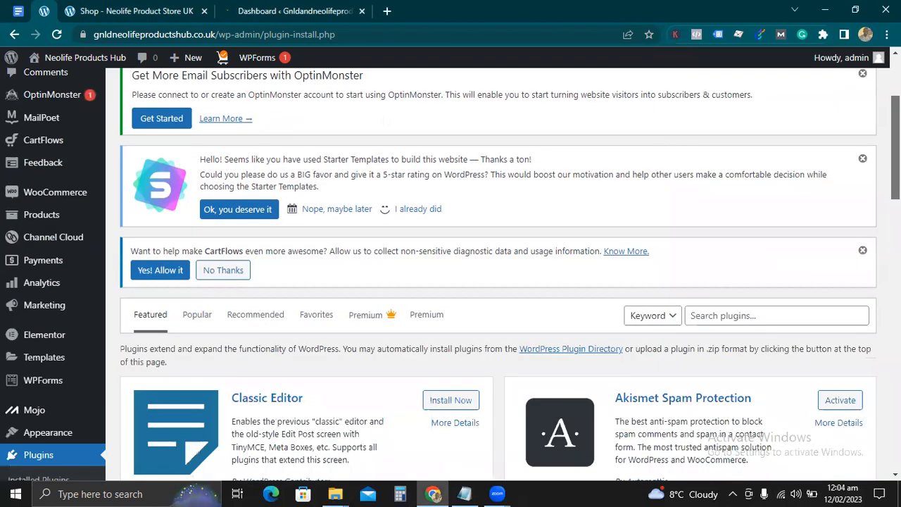
pyautogui.click(778, 238)
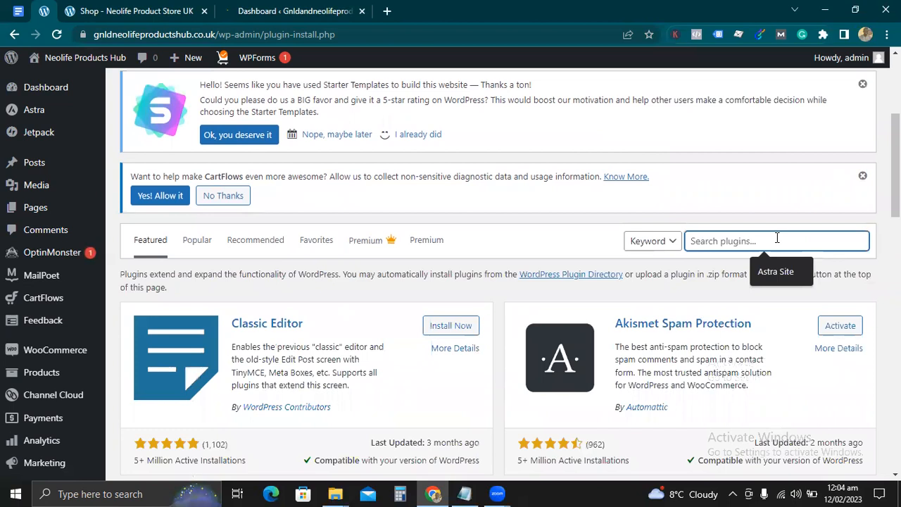
pyautogui.write('Yoast')
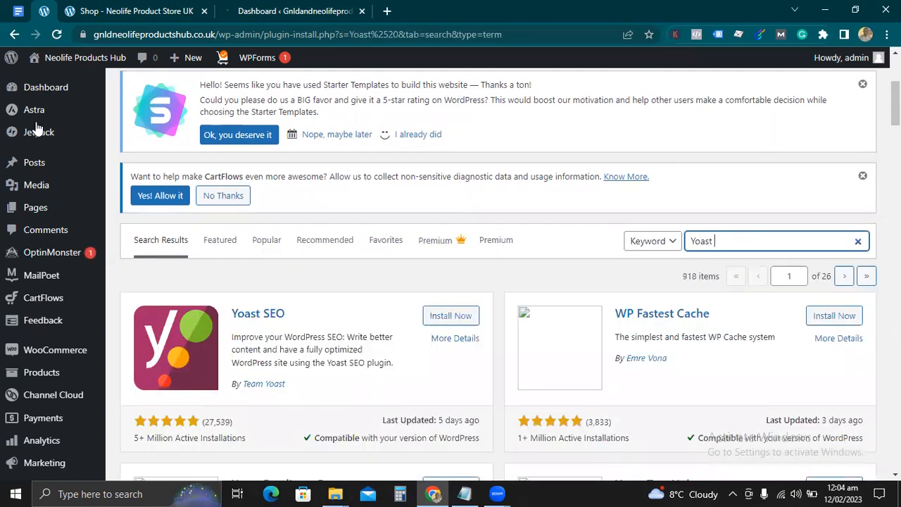
# Step: Install and activate the Yoast SEO plugin from the search results
pyautogui.scroll(-3, 79, 422)
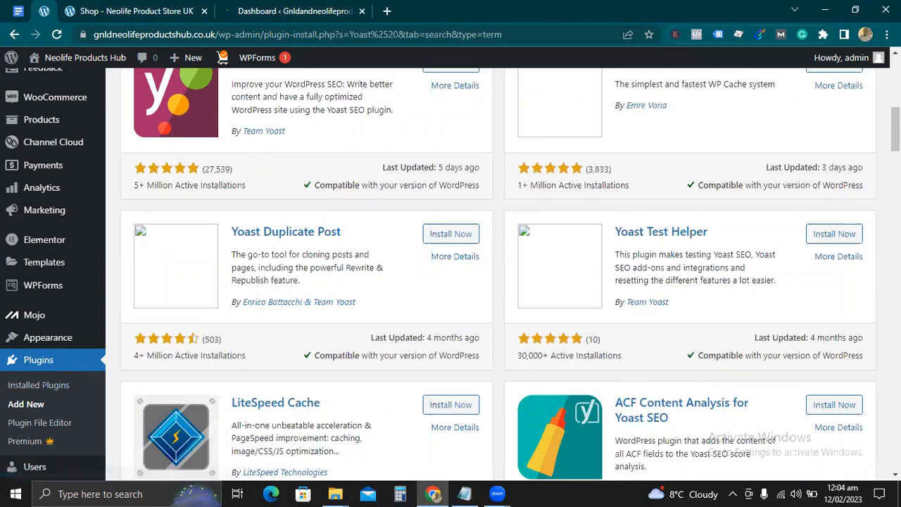
pyautogui.scroll(3, 493, 275)
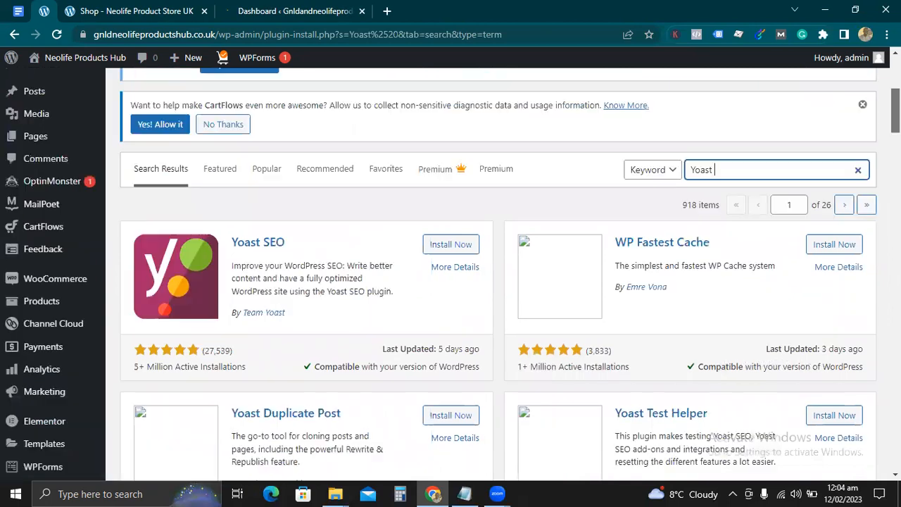
pyautogui.click(455, 245)
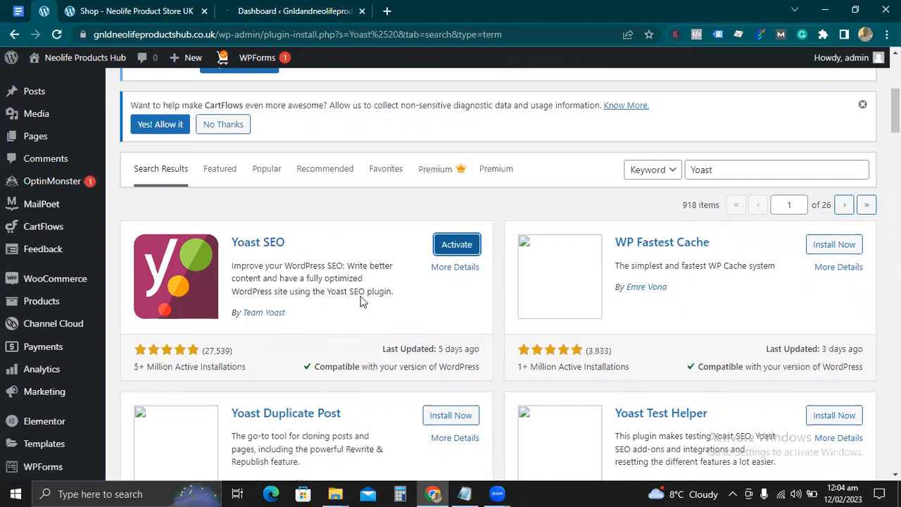
pyautogui.click(458, 245)
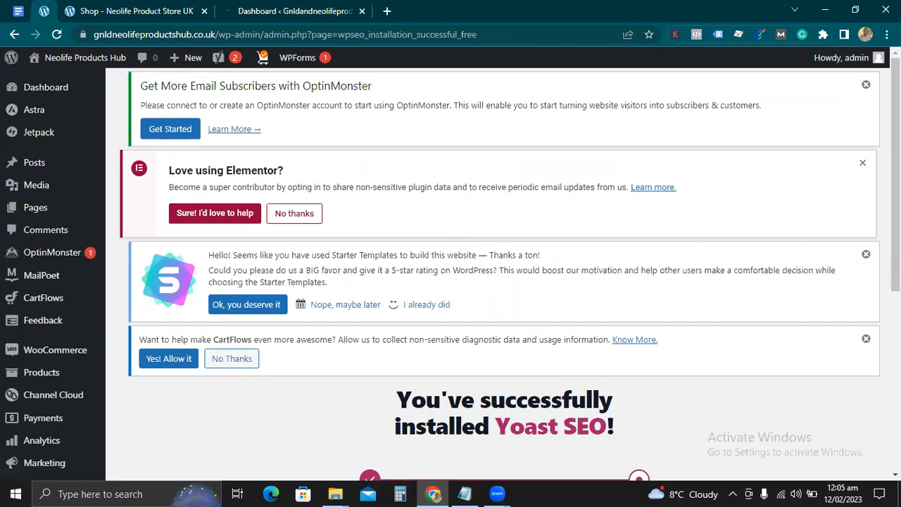
# Step: Open the General page of the Yoast SEO plugin
pyautogui.scroll(-3, 493, 281)
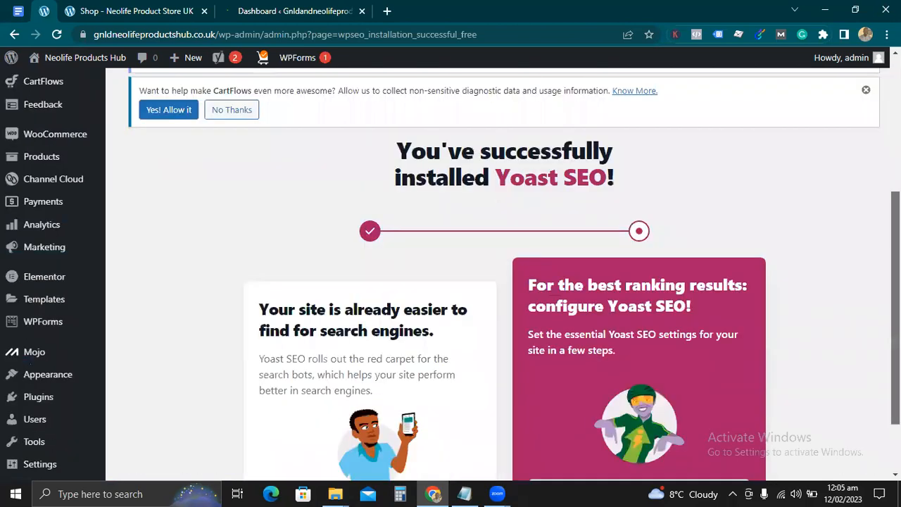
pyautogui.scroll(3, 277, 141)
pyautogui.moveTo(220, 58)
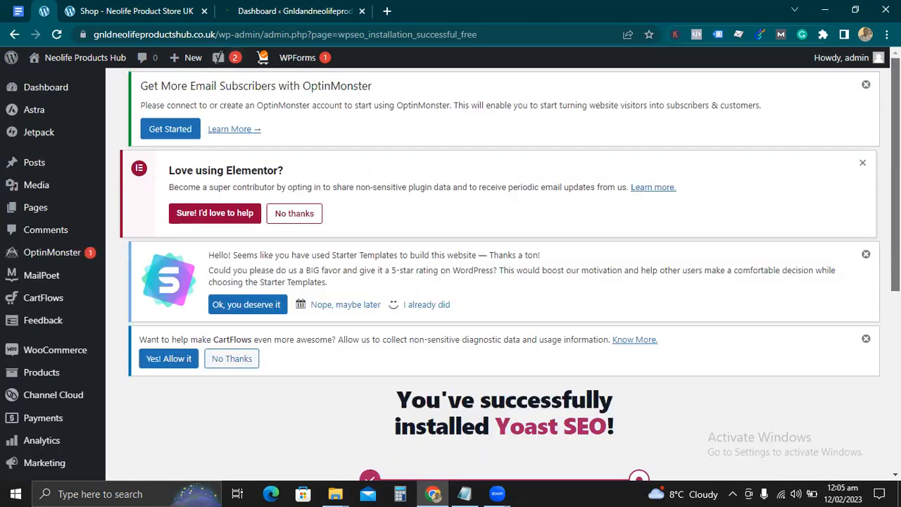
pyautogui.moveTo(258, 103)
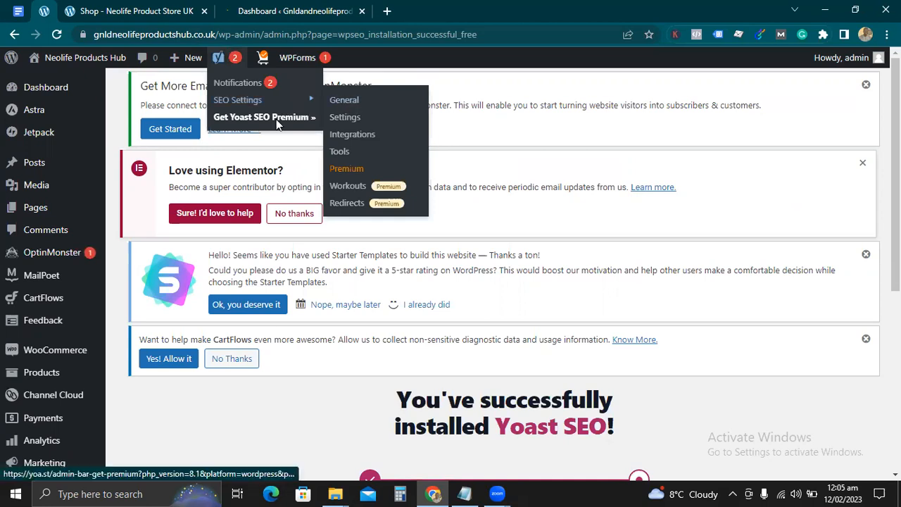
pyautogui.scroll(-3, 504, 282)
pyautogui.scroll(-1, 504, 281)
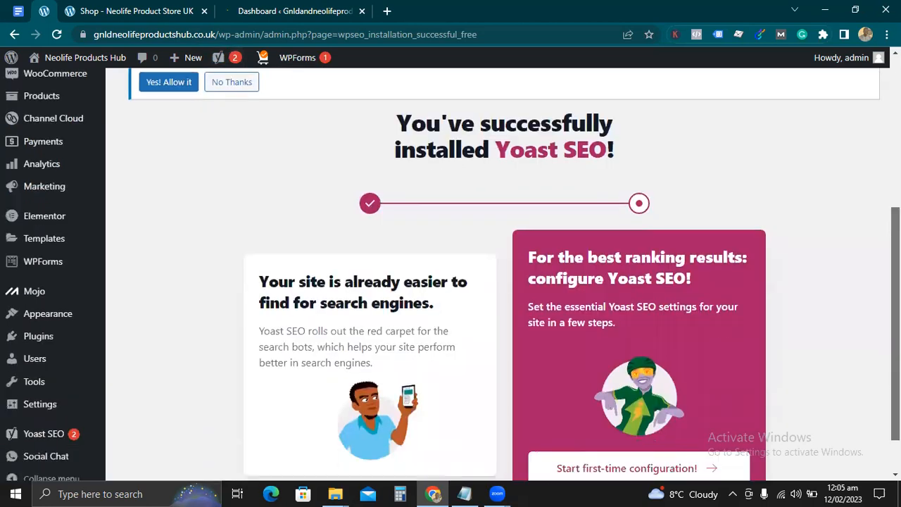
pyautogui.scroll(-1, 504, 282)
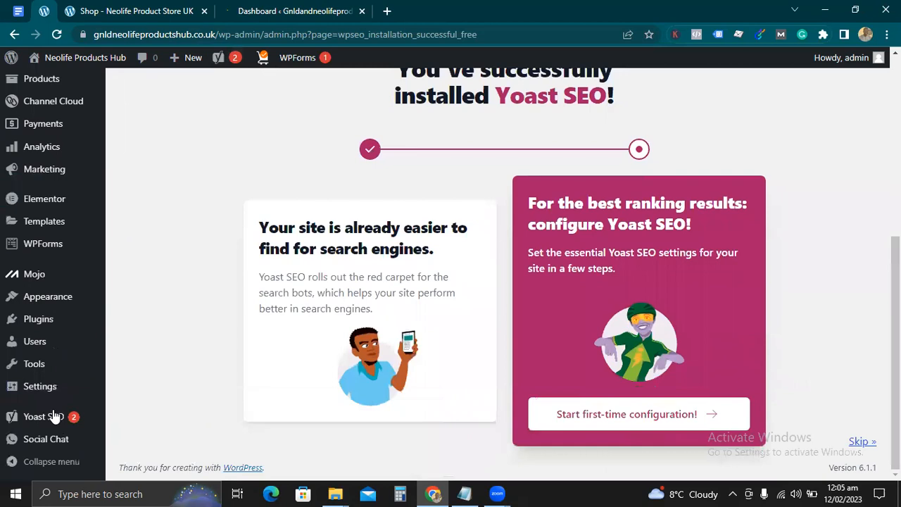
pyautogui.moveTo(44, 416)
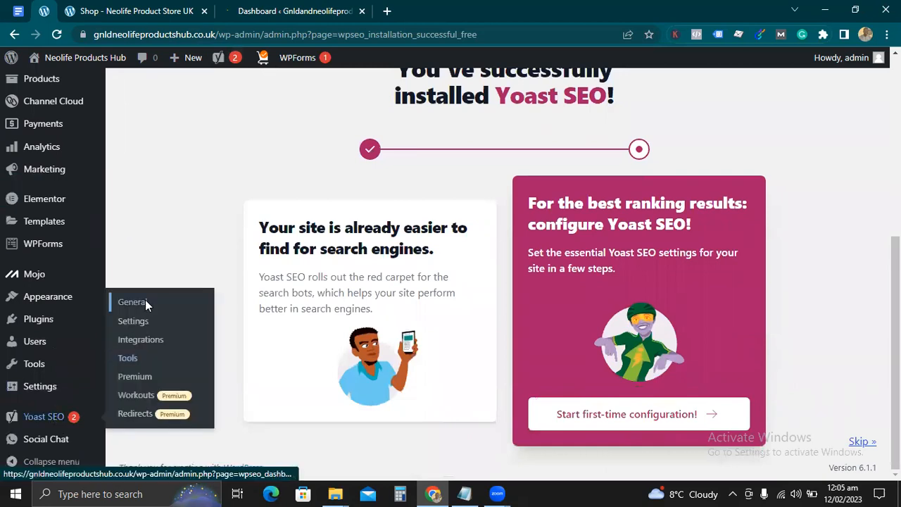
pyautogui.click(145, 303)
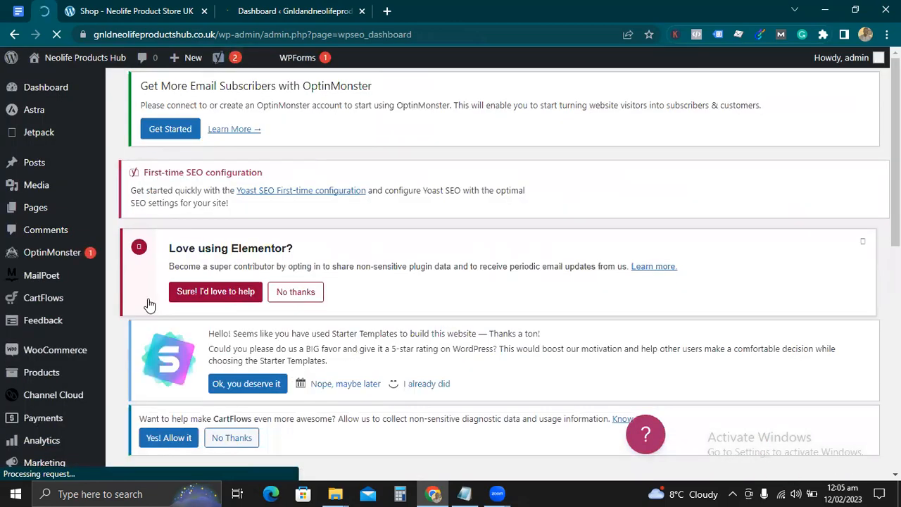
# Step: Examine the problems and notifications on the Yoast SEO dashboard
pyautogui.scroll(-5, 148, 306)
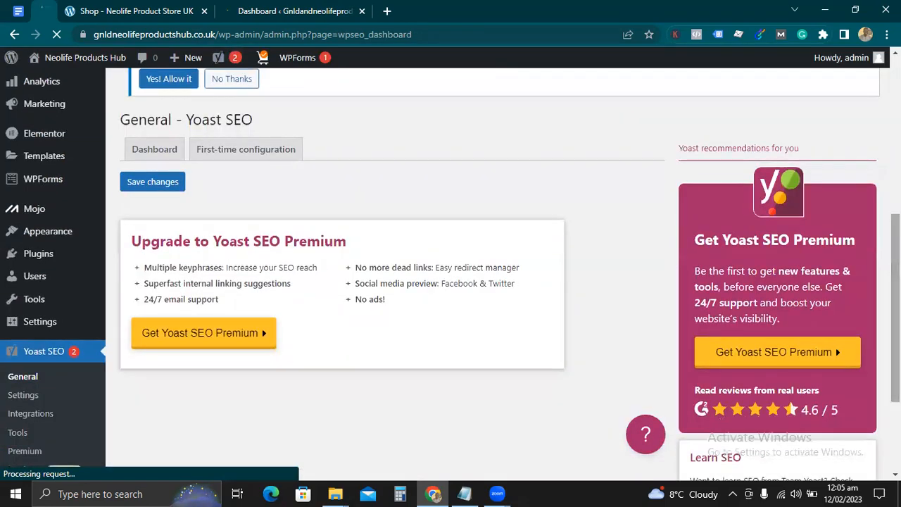
pyautogui.scroll(-3, 836, 365)
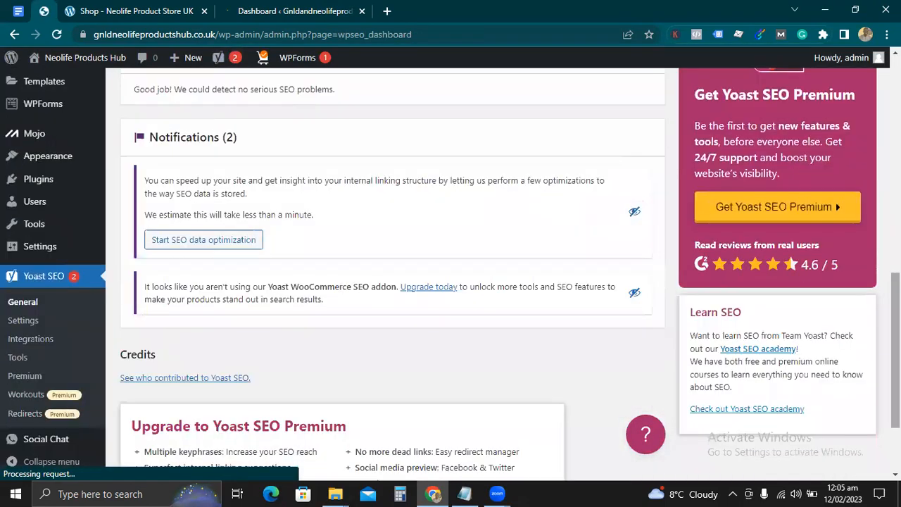
pyautogui.scroll(-2, 836, 86)
pyautogui.scroll(5, 836, 86)
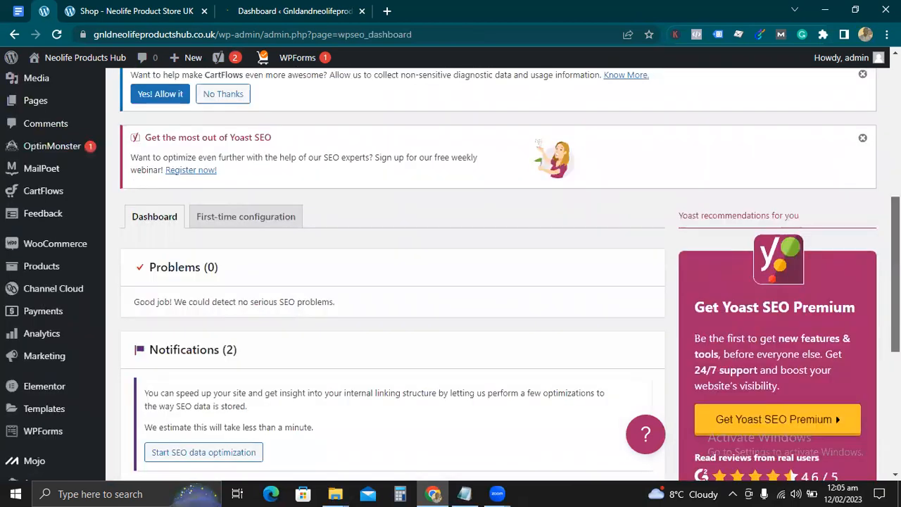
pyautogui.scroll(-2, 298, 372)
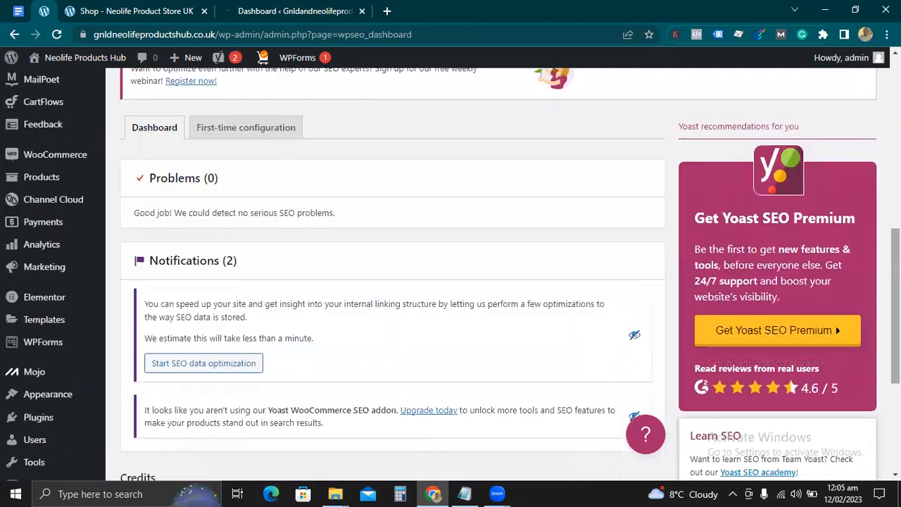
pyautogui.scroll(2, 419, 263)
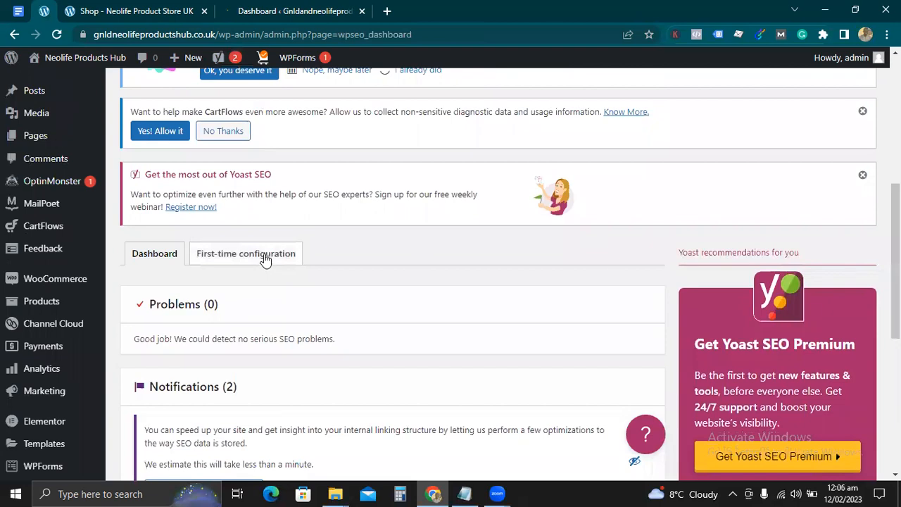
# Step: Open Yoast SEO's first-time configuration and examine its stages, from SEO data optimization to finish configuration
pyautogui.click(265, 261)
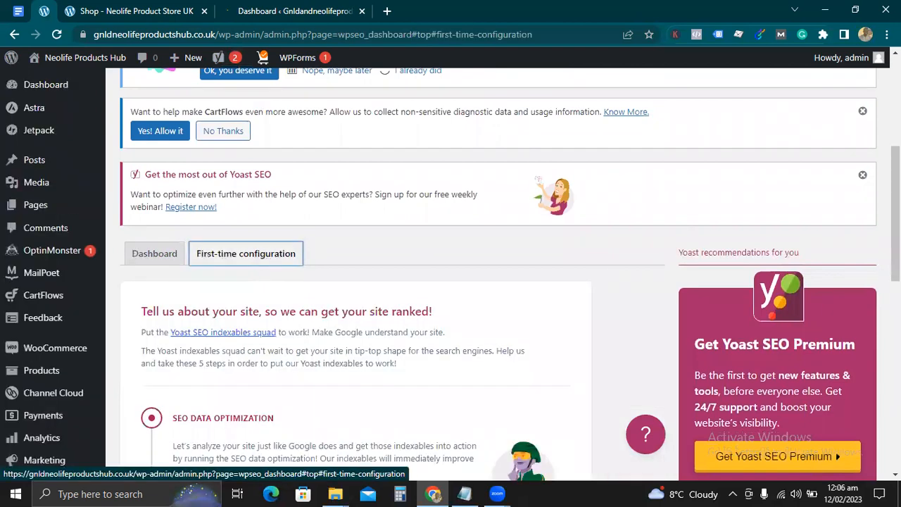
pyautogui.scroll(-9, 356, 275)
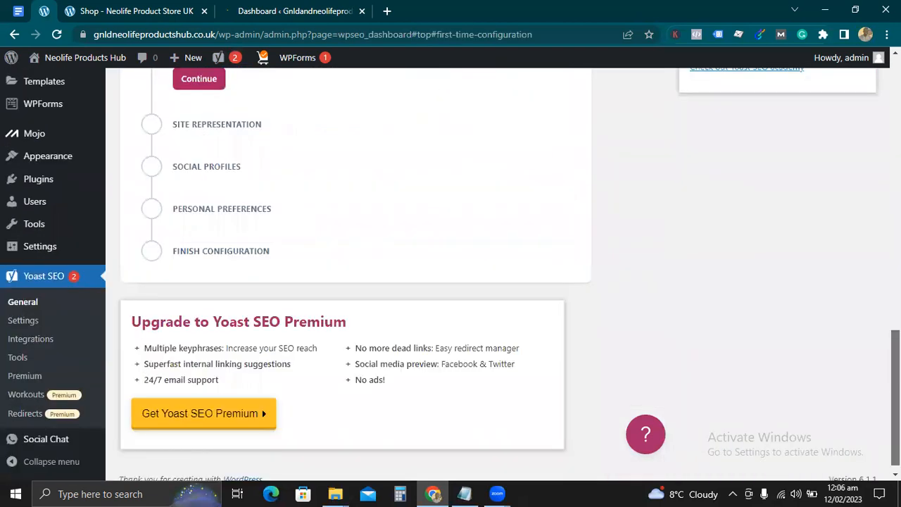
pyautogui.scroll(5, 356, 275)
pyautogui.scroll(1, 836, 230)
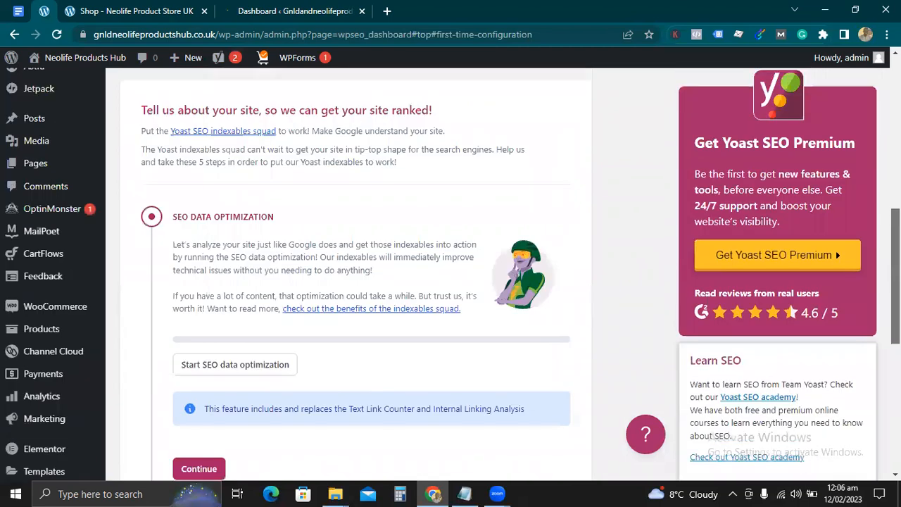
pyautogui.scroll(-5, 355, 275)
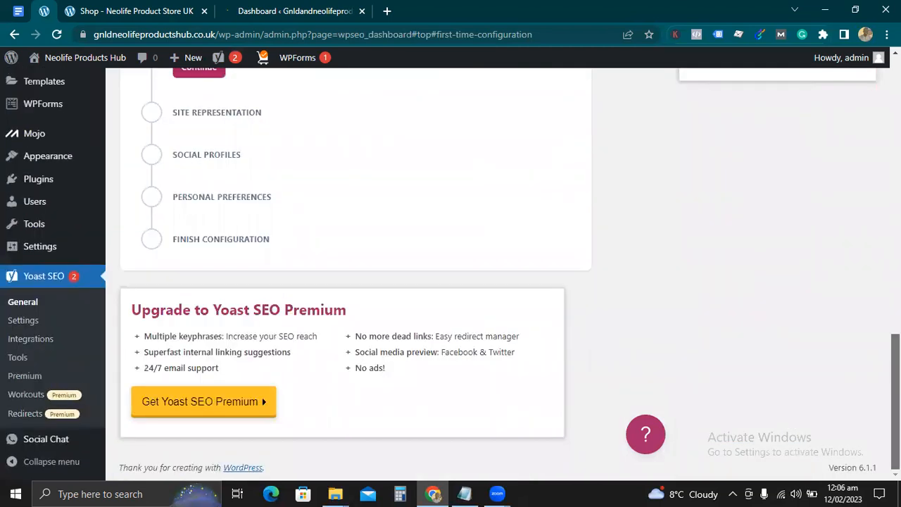
pyautogui.scroll(5, 355, 275)
pyautogui.scroll(-3, 355, 275)
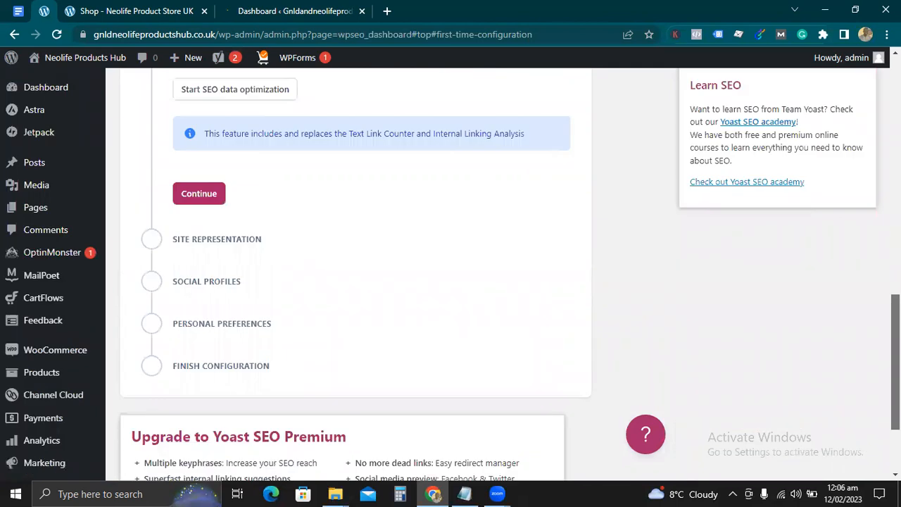
pyautogui.scroll(-5, 356, 274)
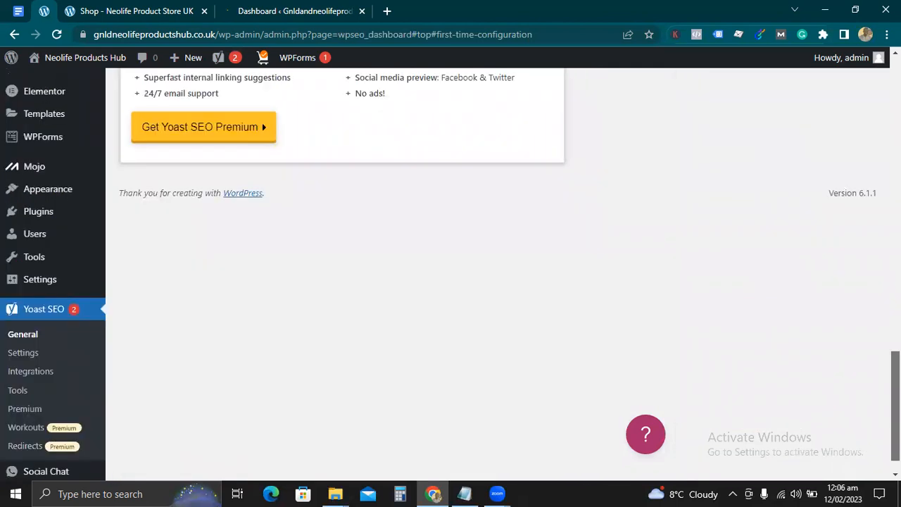
# Step: Open the Yoast SEO settings, skip the welcome introduction, and look over the Site features page
pyautogui.click(22, 355)
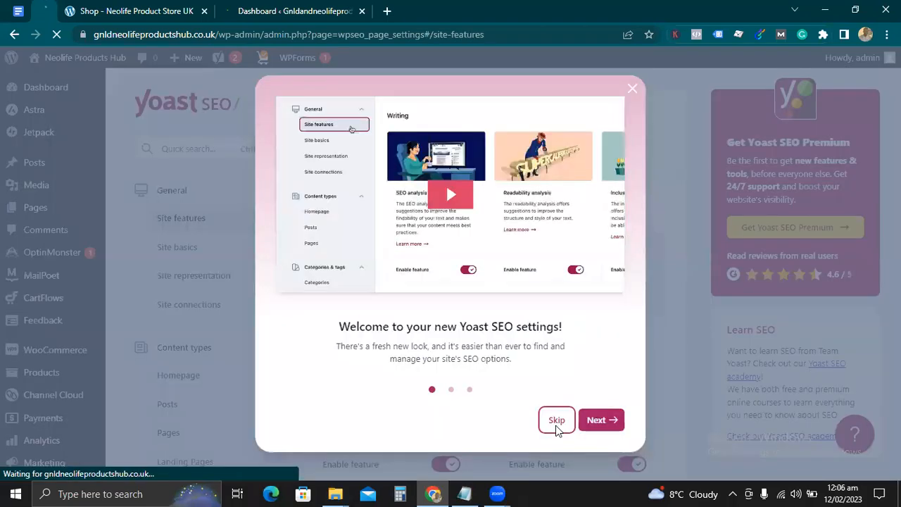
pyautogui.click(555, 425)
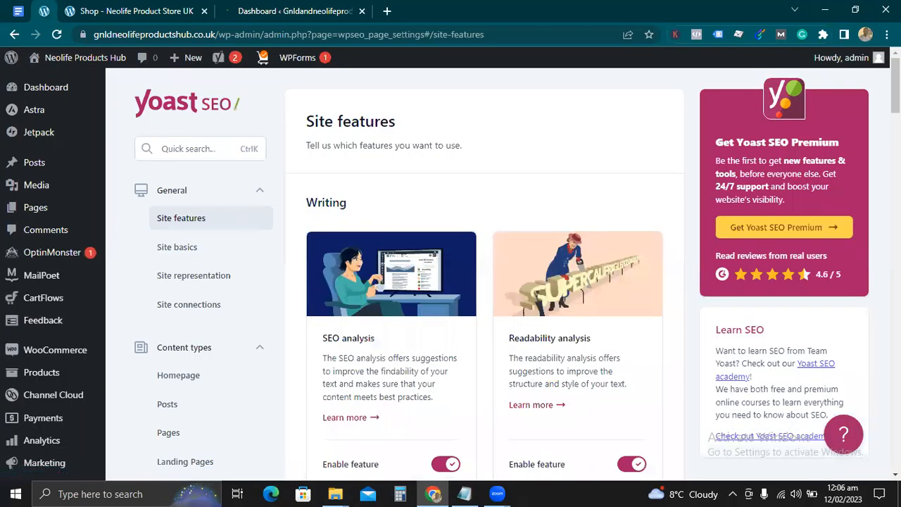
pyautogui.scroll(-15, 484, 282)
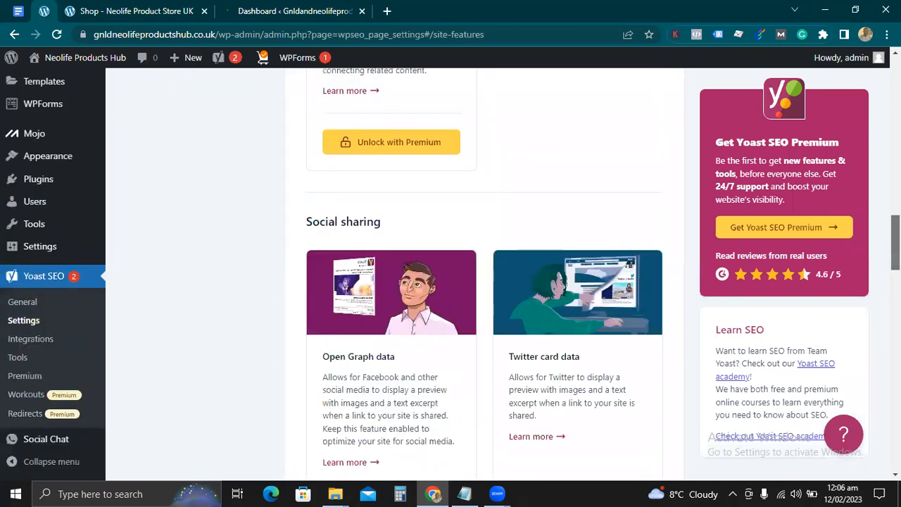
pyautogui.scroll(-10, 485, 282)
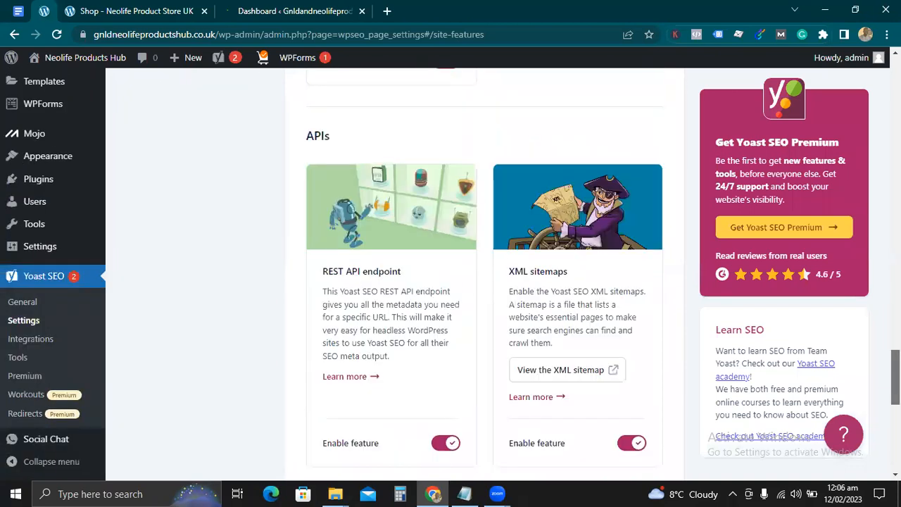
pyautogui.scroll(20, 485, 281)
pyautogui.scroll(2, 484, 282)
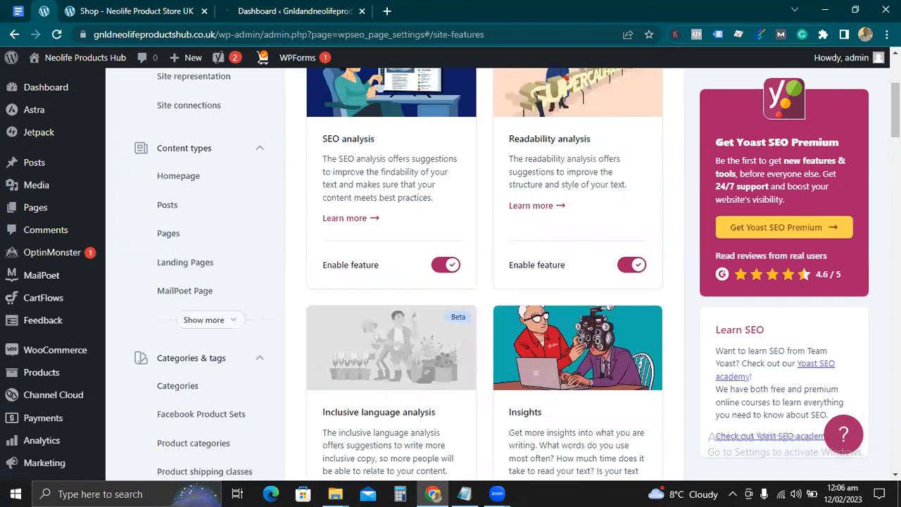
pyautogui.scroll(3, 485, 281)
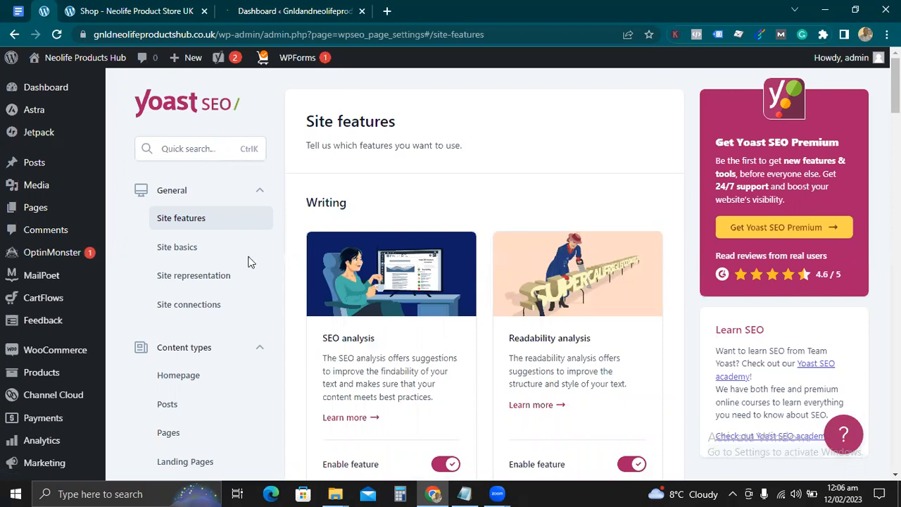
pyautogui.click(260, 194)
pyautogui.click(261, 194)
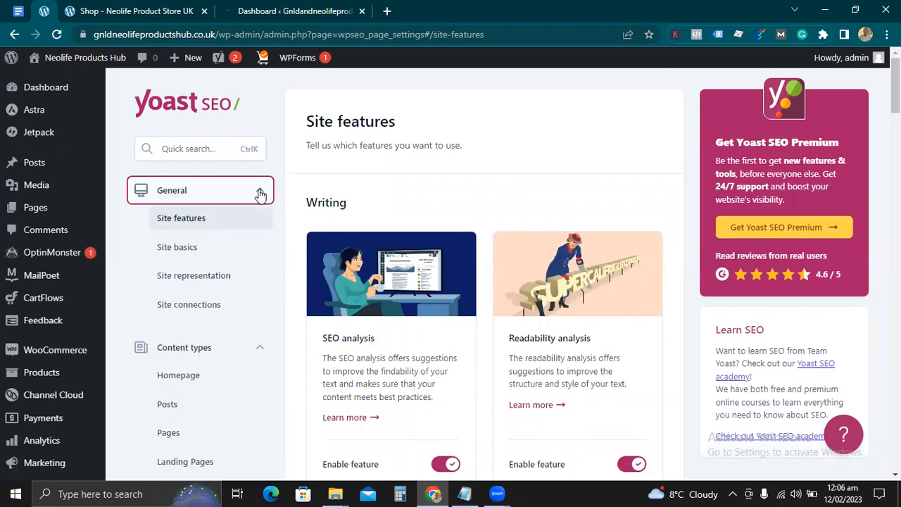
pyautogui.click(261, 194)
pyautogui.click(260, 195)
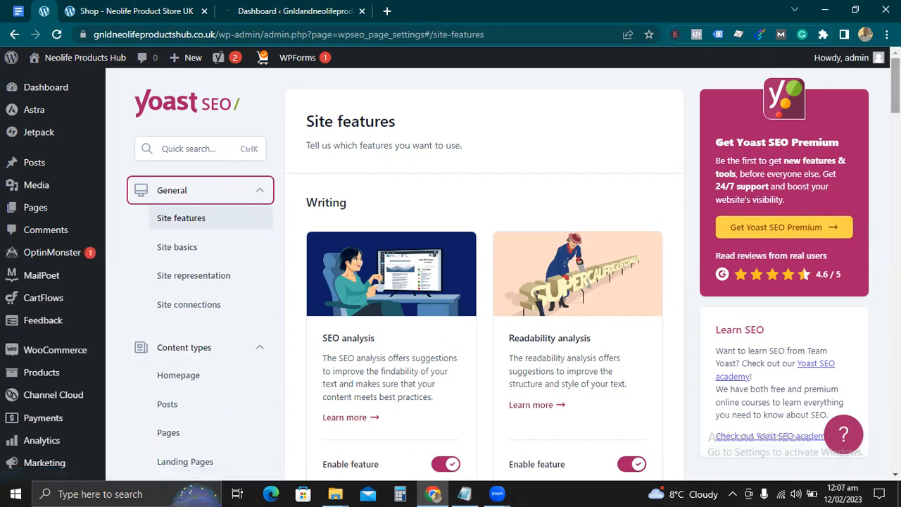
# Step: Examine the available site features, covering the Writing, Site structure, Social sharing and APIs sections
pyautogui.scroll(-5, 485, 282)
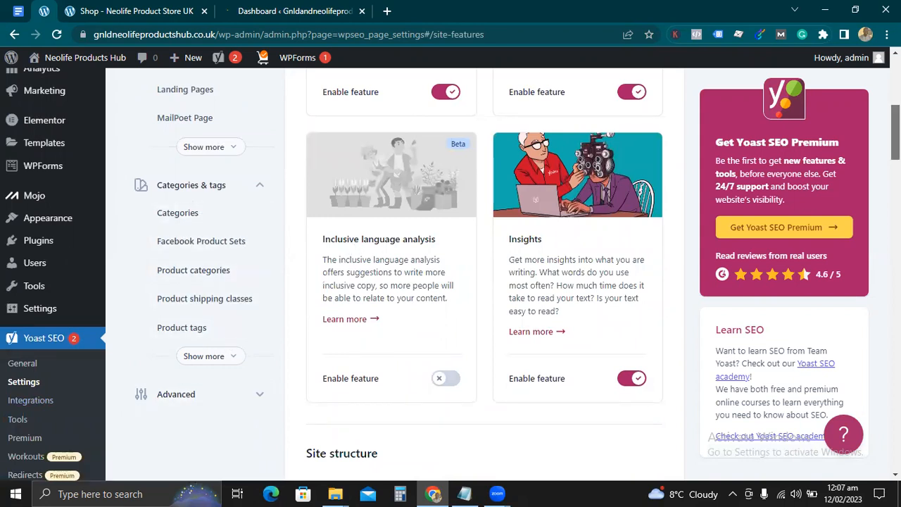
pyautogui.scroll(-10, 485, 274)
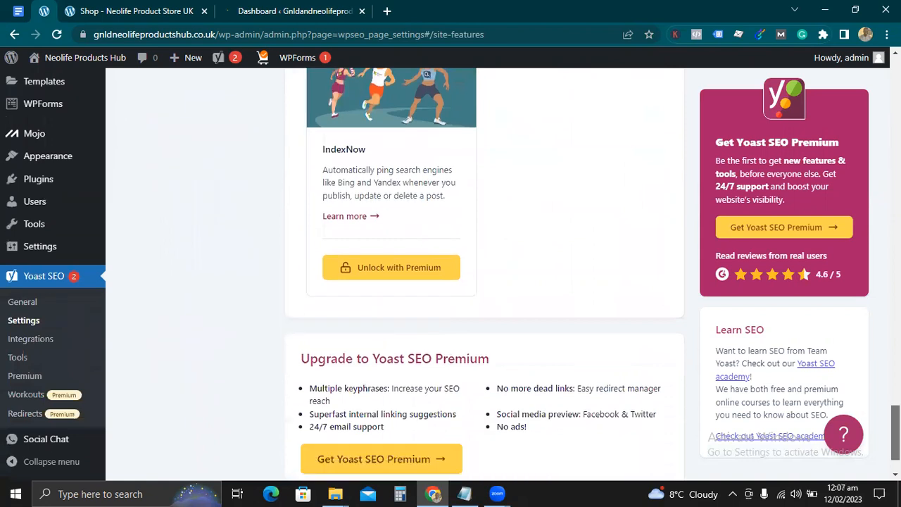
pyautogui.scroll(15, 292, 185)
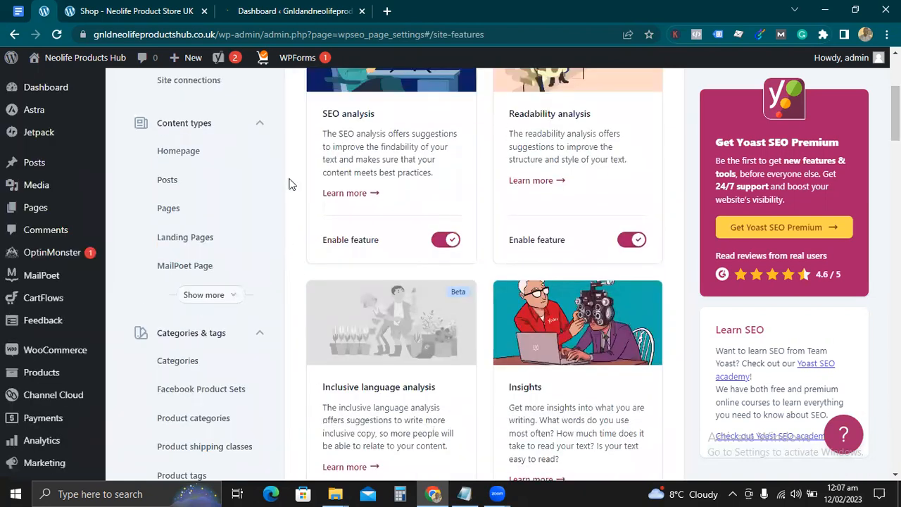
pyautogui.scroll(1, 483, 205)
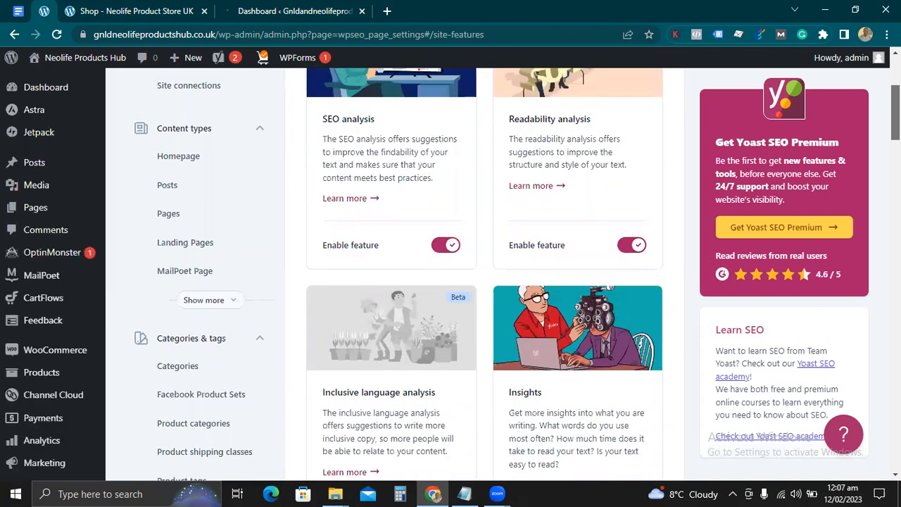
pyautogui.scroll(3, 485, 275)
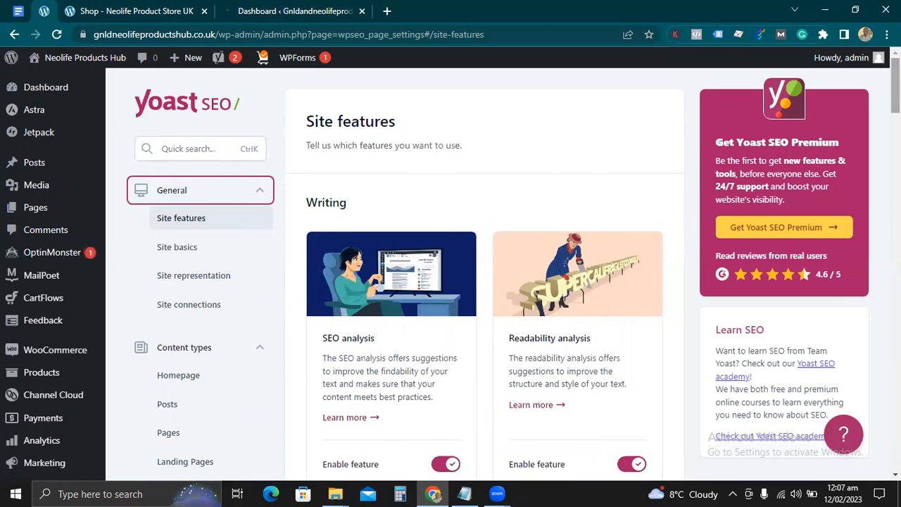
pyautogui.scroll(-3, 554, 175)
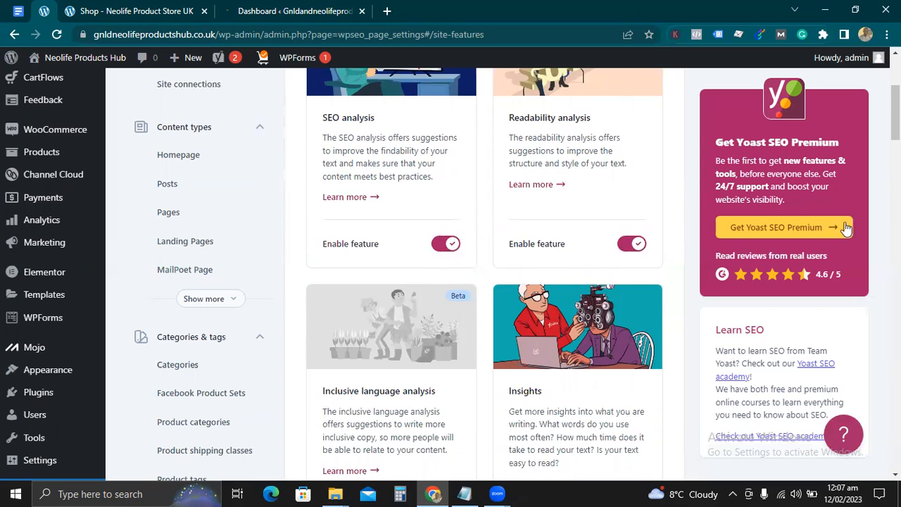
pyautogui.scroll(-2, 895, 127)
pyautogui.scroll(-2, 450, 274)
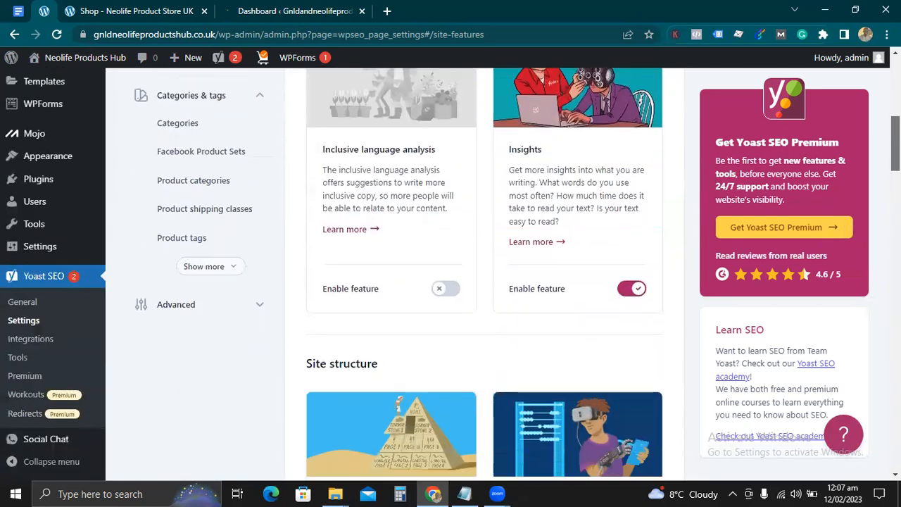
pyautogui.scroll(3, 451, 274)
pyautogui.scroll(-1, 664, 372)
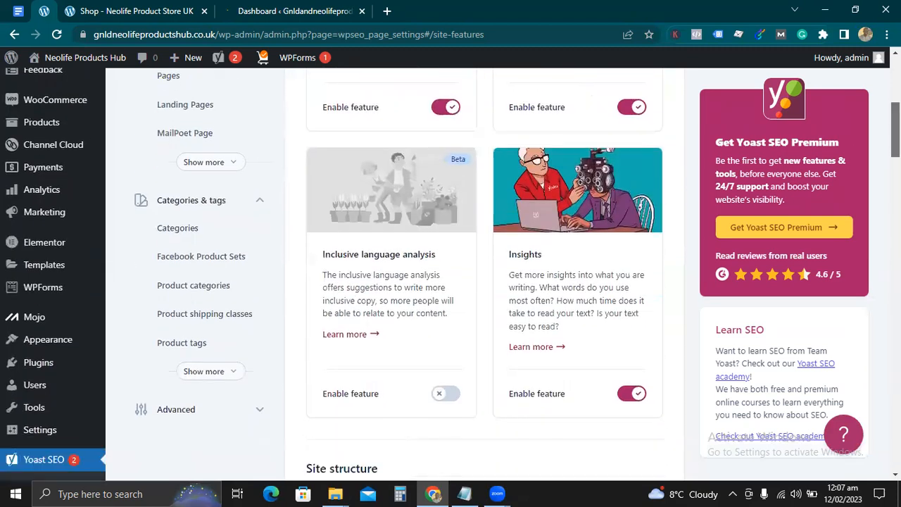
pyautogui.scroll(-4, 485, 274)
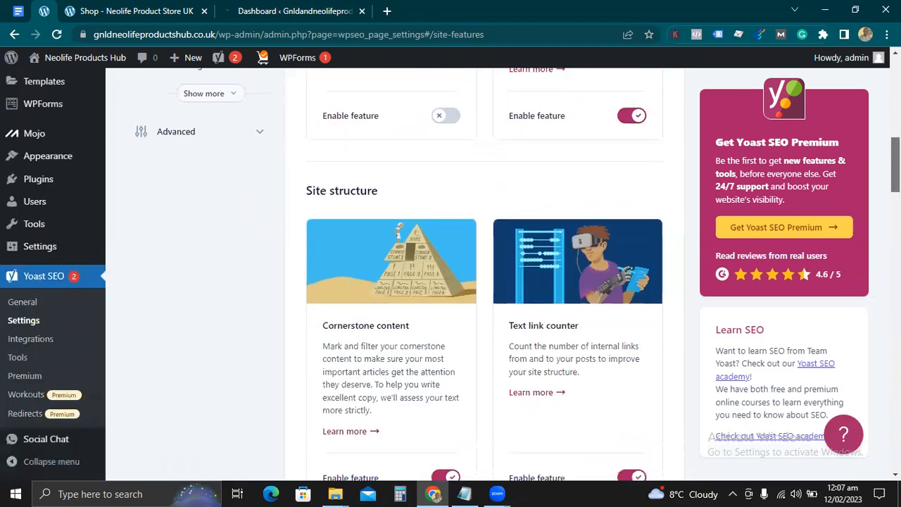
pyautogui.scroll(-1, 485, 274)
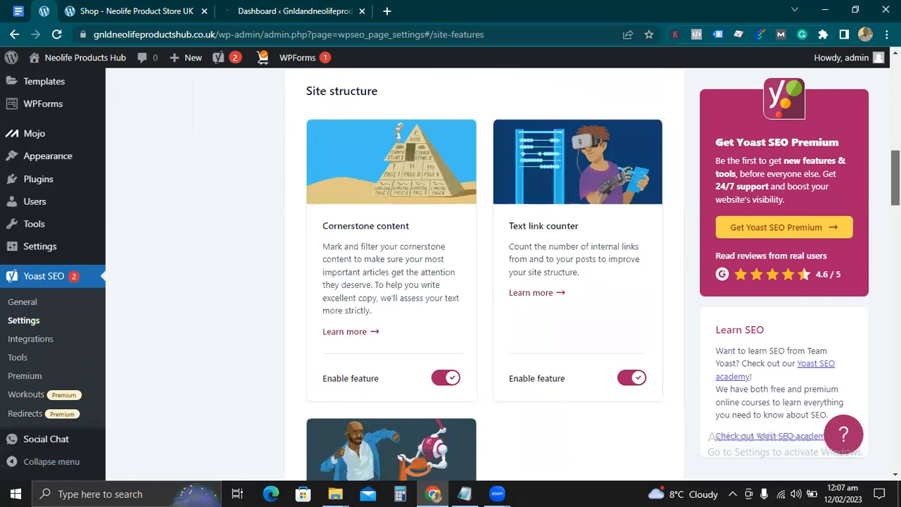
pyautogui.scroll(-3, 485, 274)
pyautogui.scroll(-2, 484, 274)
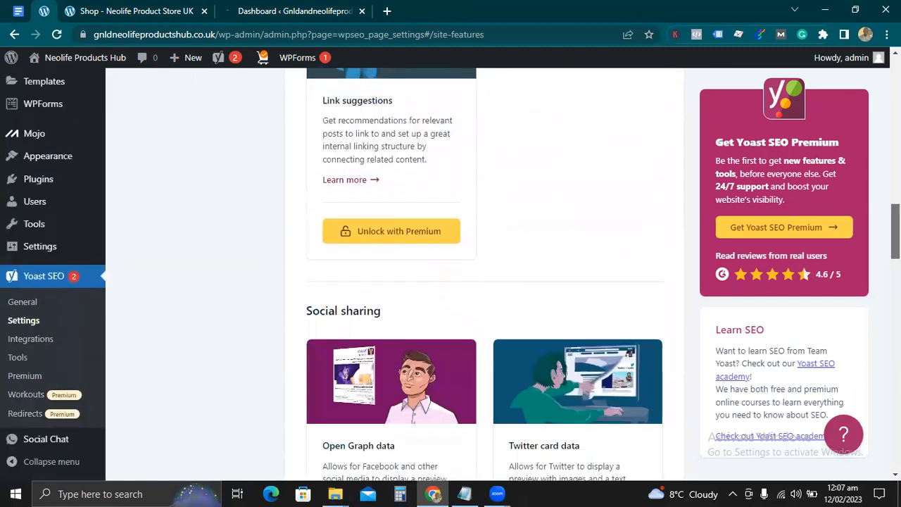
pyautogui.scroll(5, 484, 274)
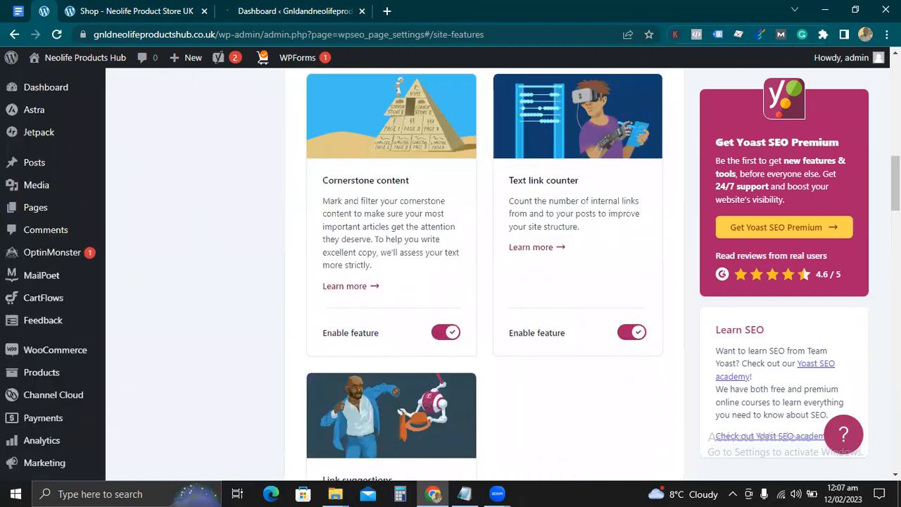
pyautogui.scroll(-15, 485, 274)
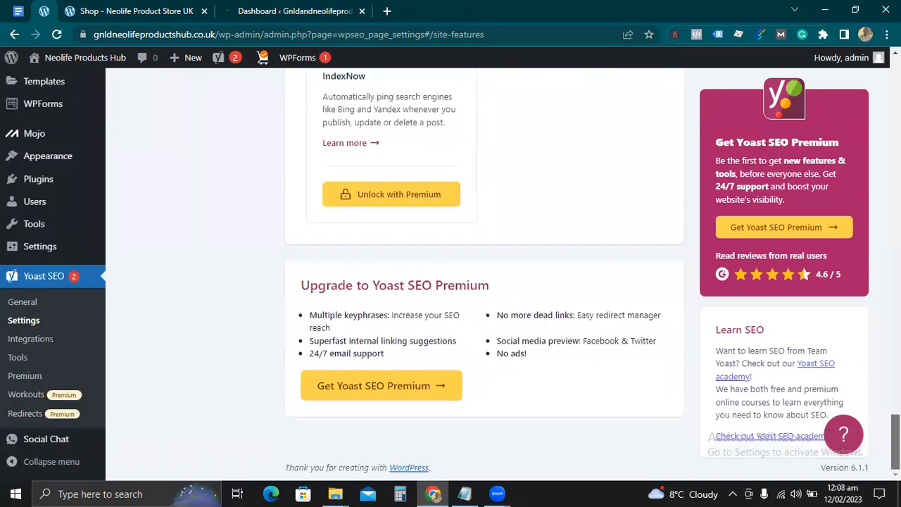
pyautogui.scroll(6, 485, 274)
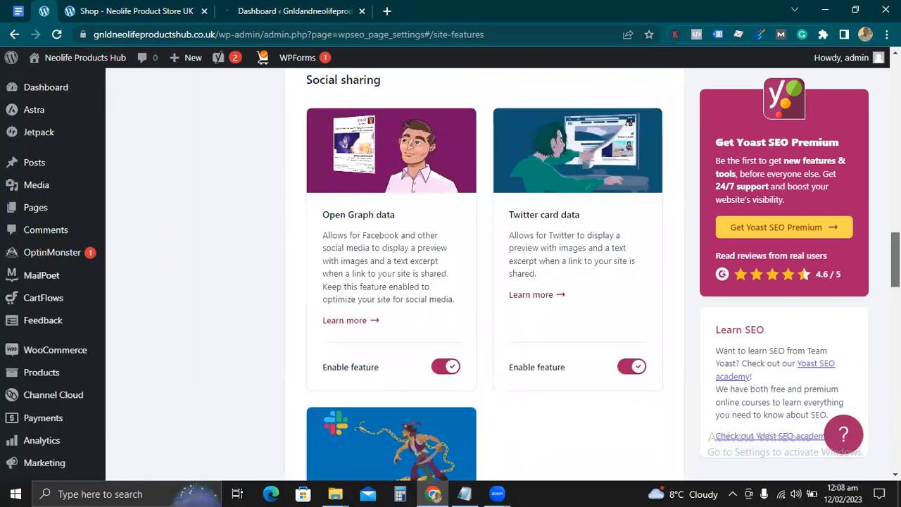
pyautogui.scroll(10, 485, 273)
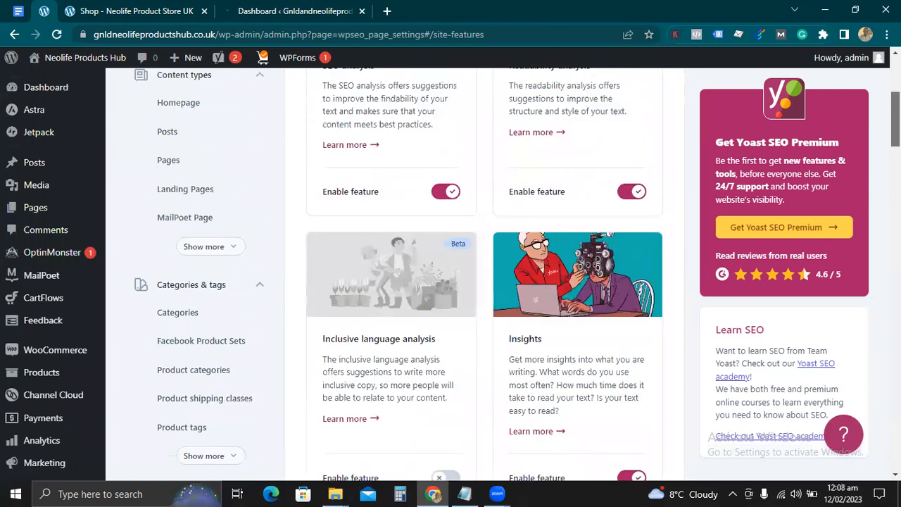
# Step: Open the Site basics settings and review the website name, tagline, title separator and site image options
pyautogui.click(176, 255)
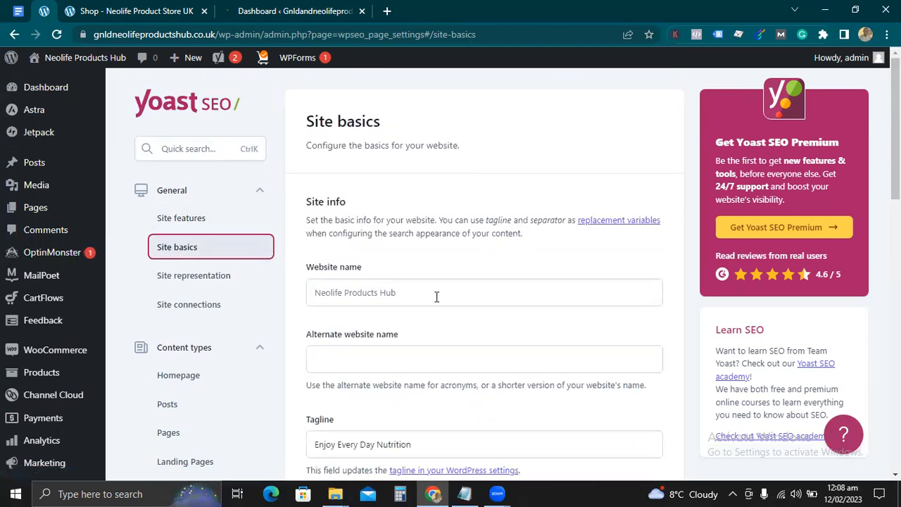
pyautogui.scroll(-1, 436, 296)
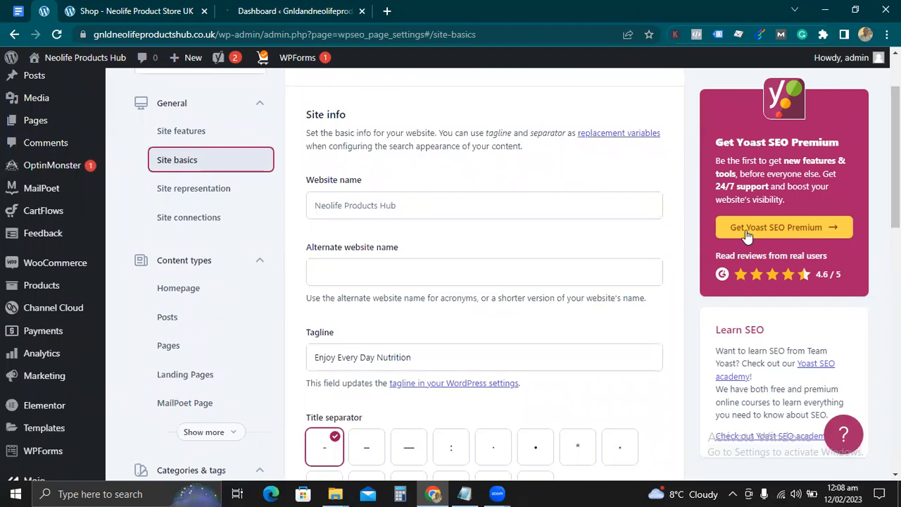
pyautogui.scroll(-1, 497, 294)
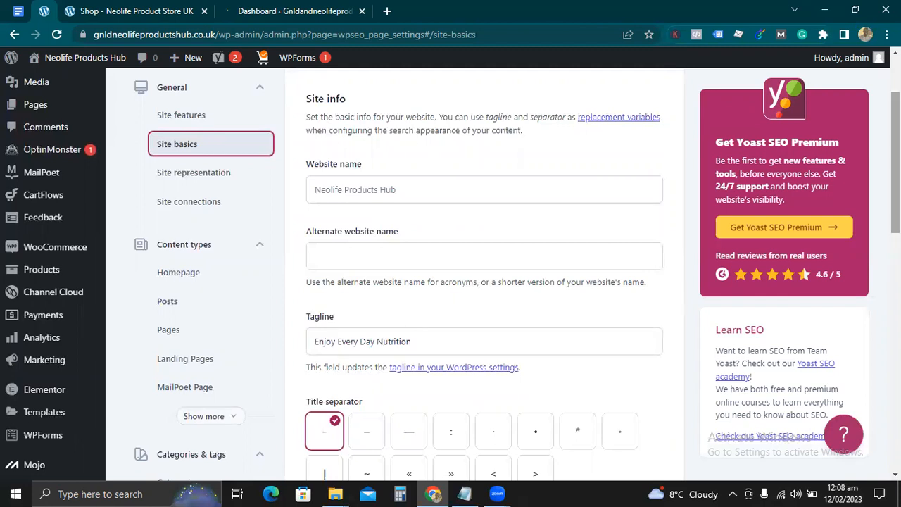
pyautogui.scroll(-3, 610, 225)
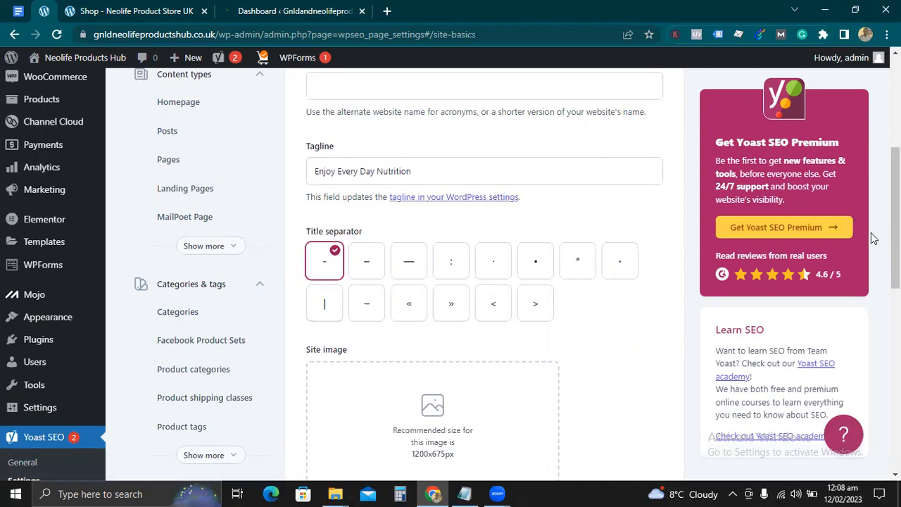
# Step: Open the Site representation settings and review the organization or person choice
pyautogui.moveTo(895, 222); pyautogui.dragTo(896, 157)
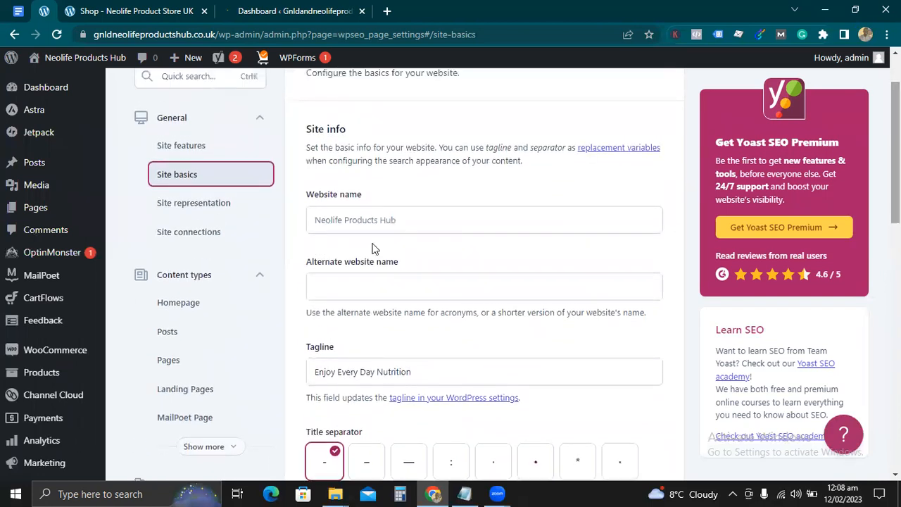
pyautogui.click(180, 203)
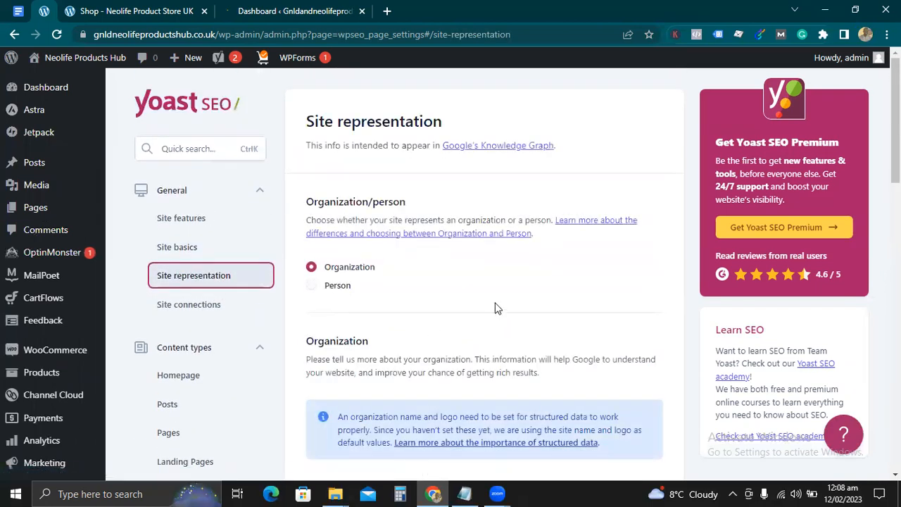
pyautogui.moveTo(896, 127)
pyautogui.mouseDown()
pyautogui.moveTo(895, 411)
pyautogui.moveTo(896, 131)
pyautogui.mouseUp()
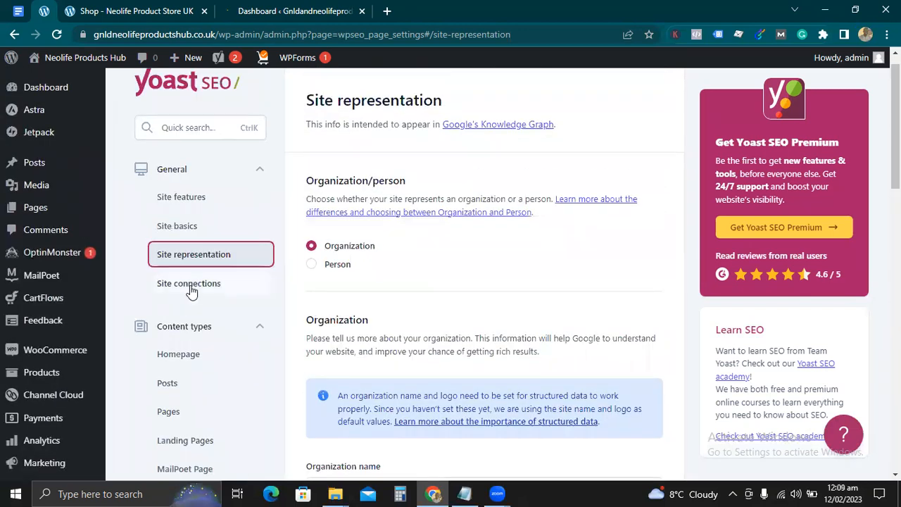
# Step: Open the Site connections settings, review the search engine verification options, and select the Google verification code field
pyautogui.click(190, 284)
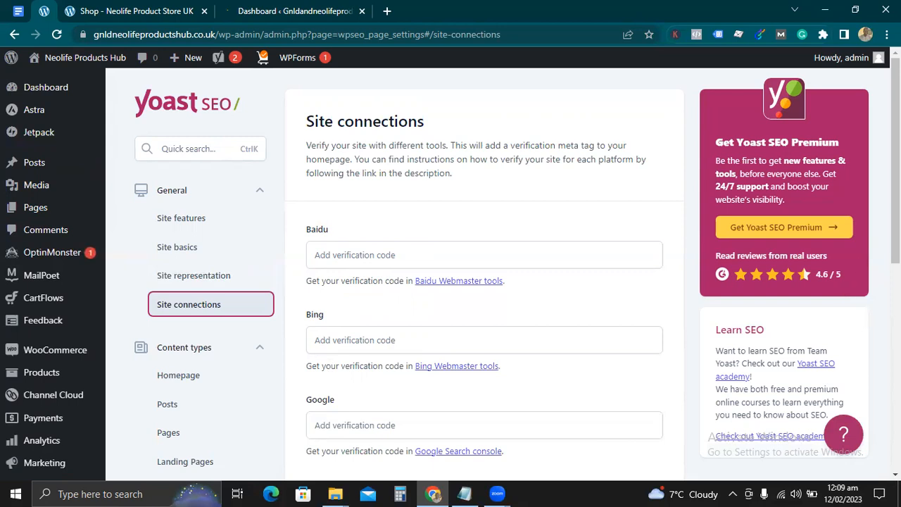
pyautogui.scroll(-1, 450, 275)
pyautogui.scroll(-1, 433, 447)
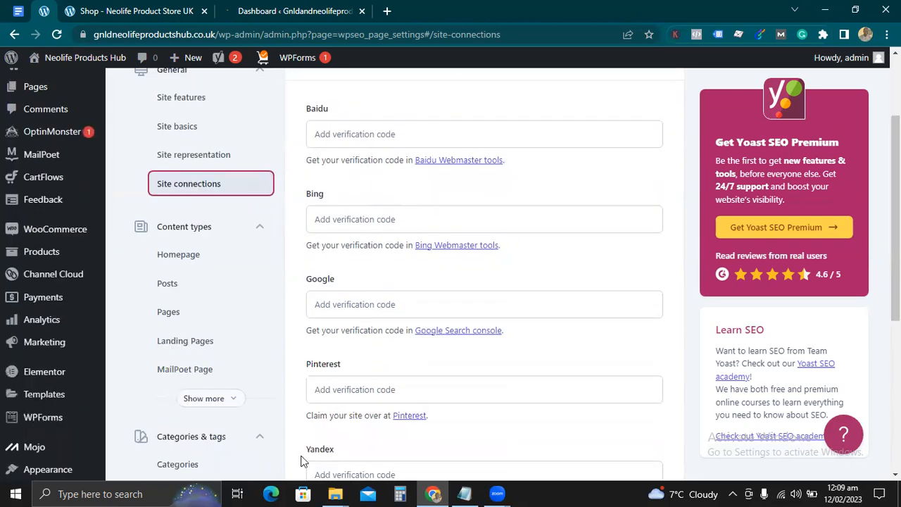
pyautogui.scroll(-1, 450, 274)
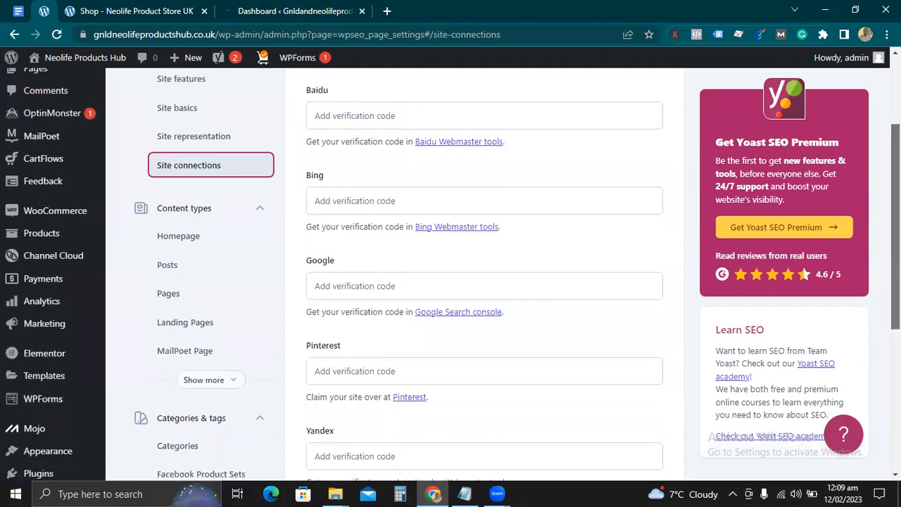
pyautogui.scroll(-1, 656, 324)
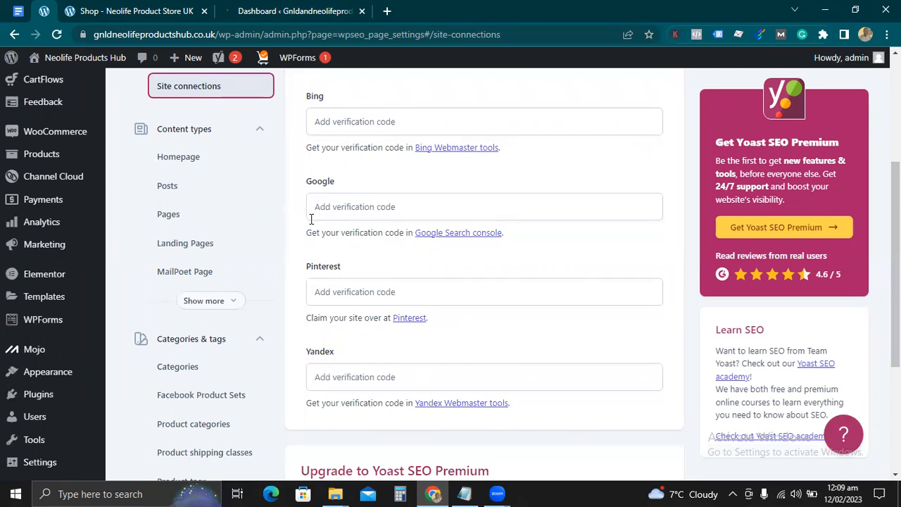
pyautogui.click(342, 207)
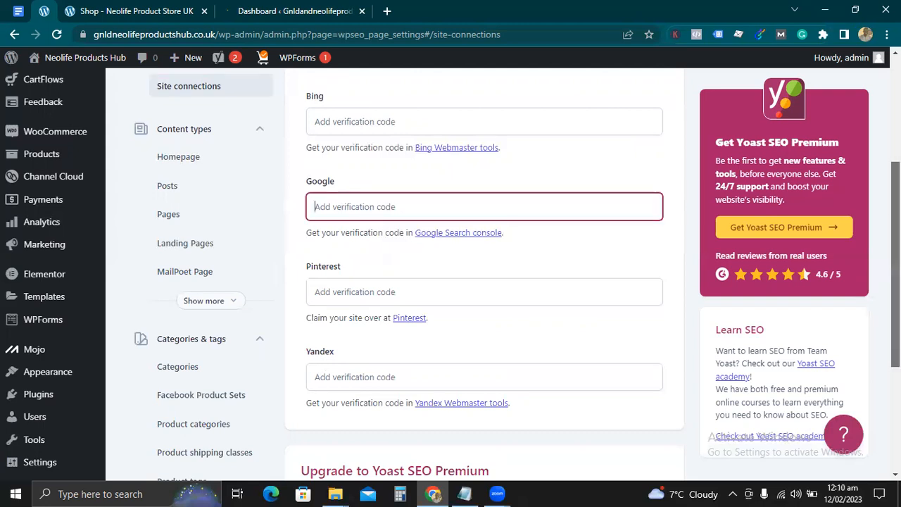
# Step: Review the search engine verification fields, open the Google Search Console verification link, and return to the Site connections settings
pyautogui.scroll(-3, 895, 282)
pyautogui.scroll(5, 484, 274)
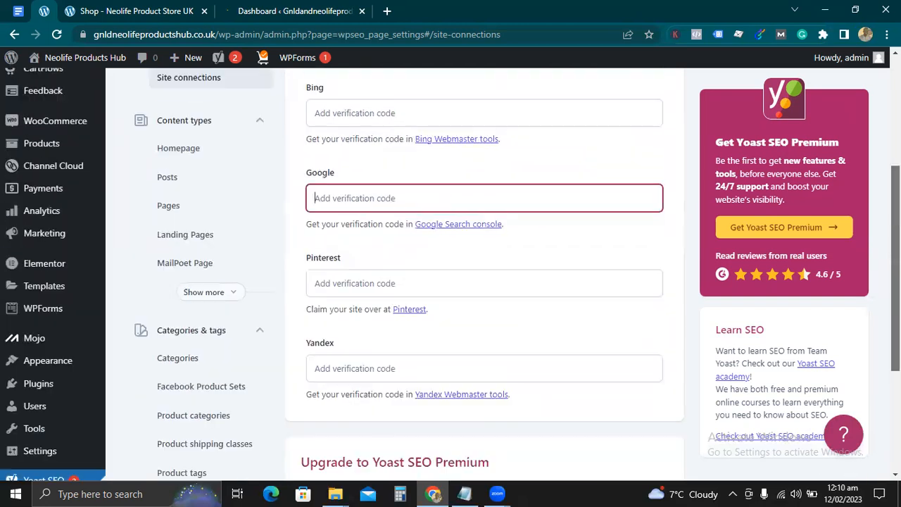
pyautogui.scroll(3, 319, 301)
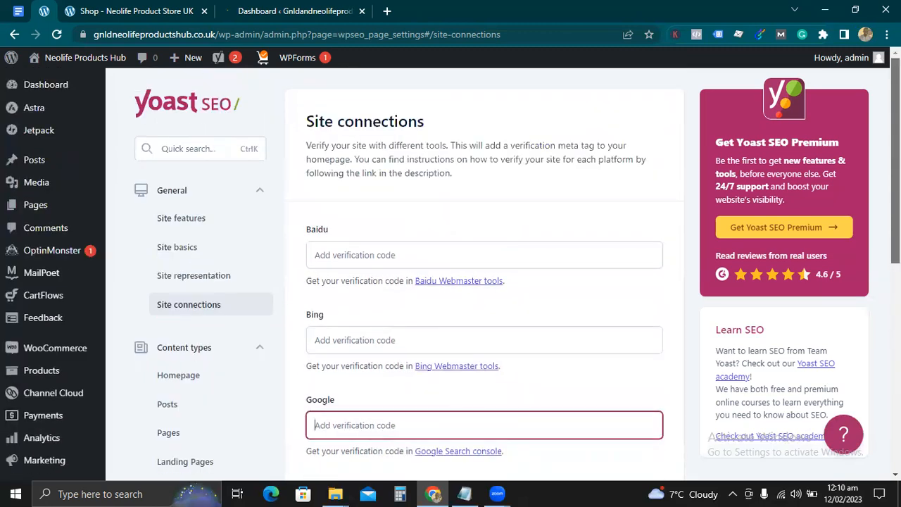
pyautogui.scroll(-3, 318, 301)
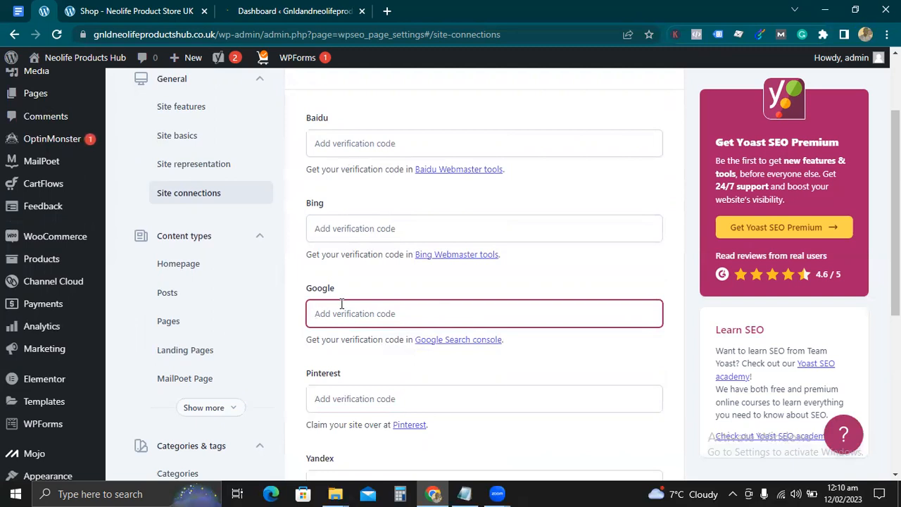
pyautogui.click(459, 341)
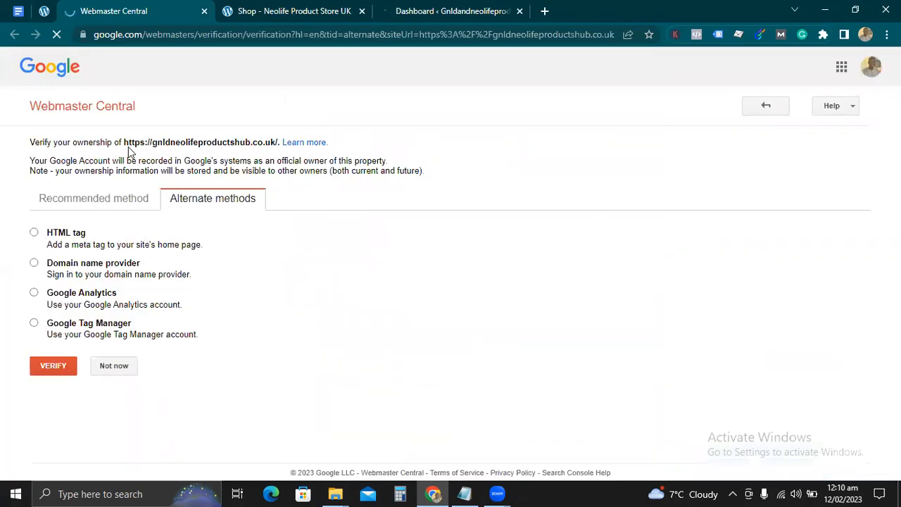
pyautogui.click(45, 11)
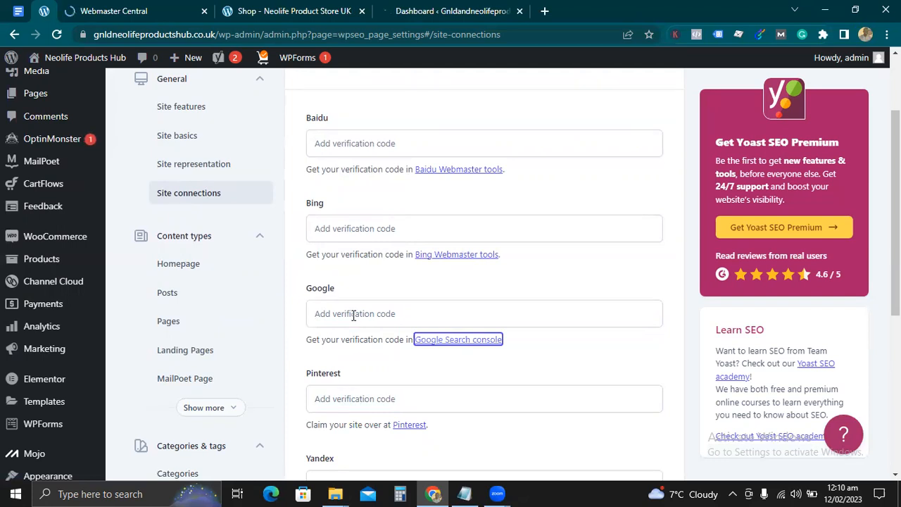
# Step: Open the Yoast SEO settings on the gnldandneolifeproducts.com.ng site, check the Google verification page while they load, and skip the welcome introduction
pyautogui.click(465, 10)
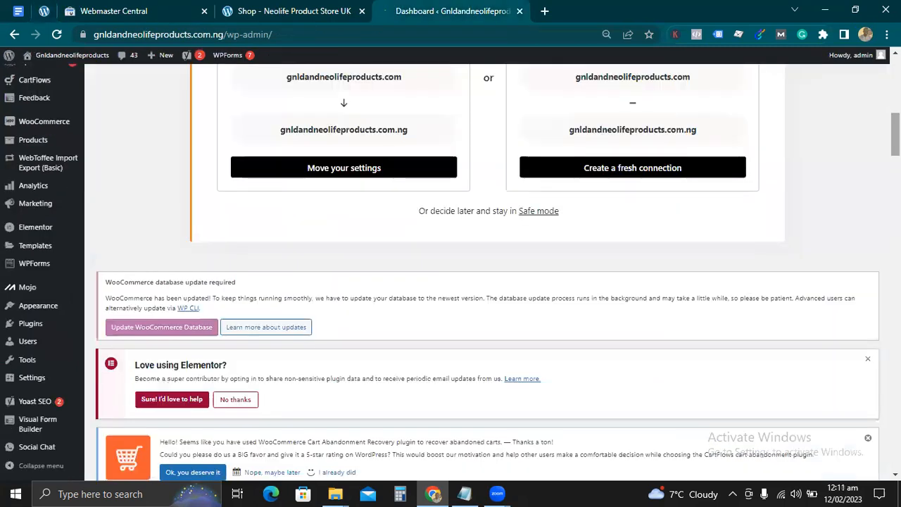
pyautogui.scroll(-5, 91, 366)
pyautogui.moveTo(44, 402)
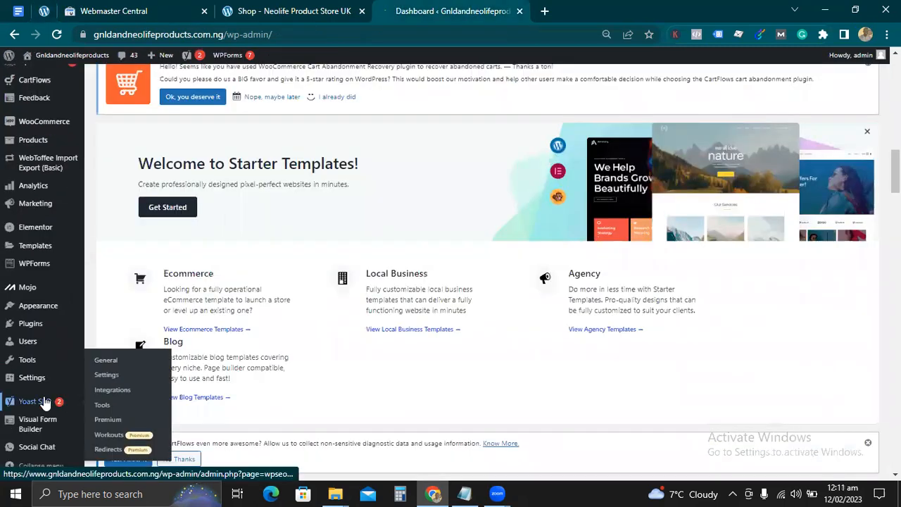
pyautogui.click(106, 375)
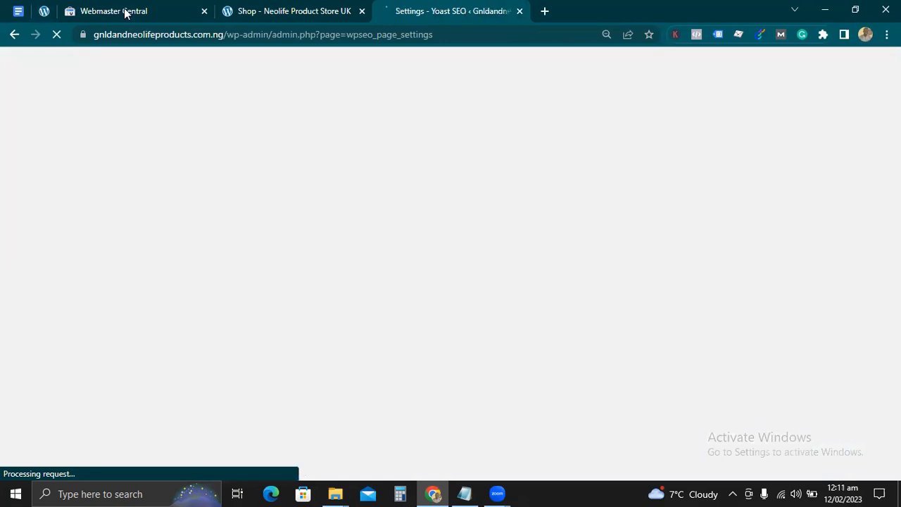
pyautogui.click(125, 10)
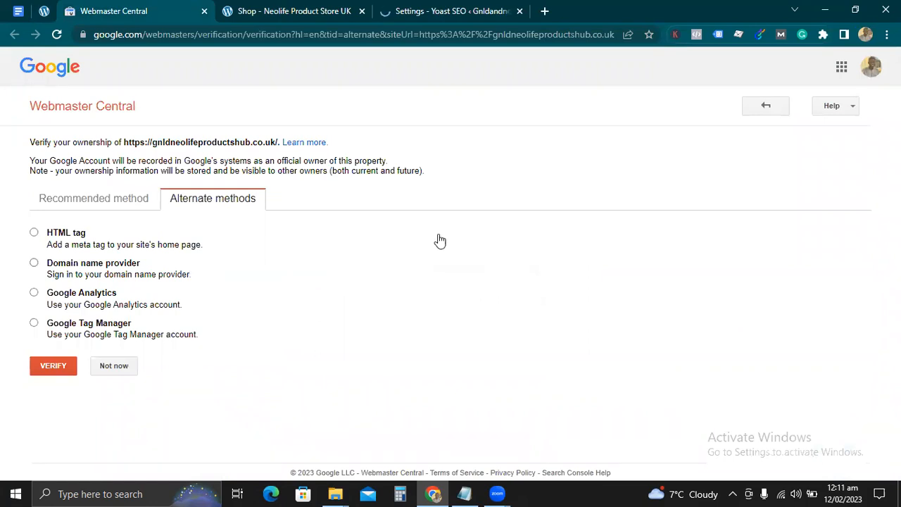
pyautogui.click(429, 10)
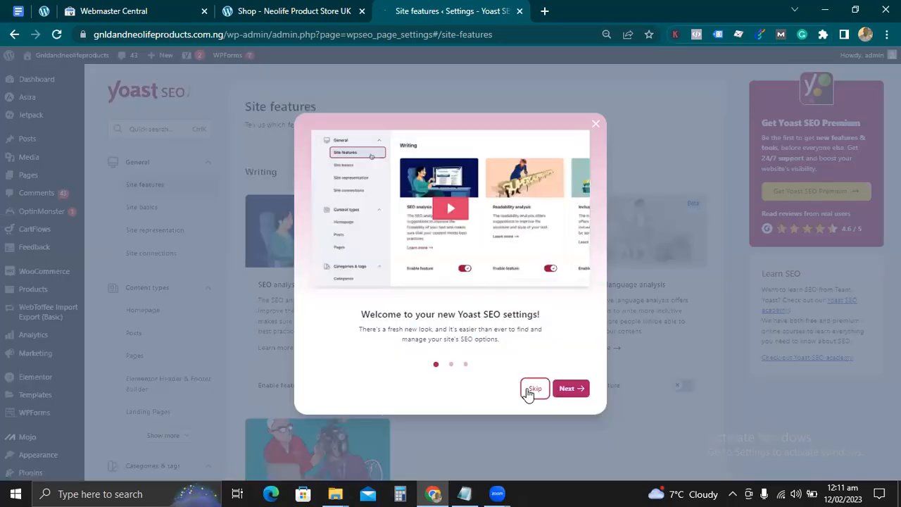
pyautogui.click(532, 389)
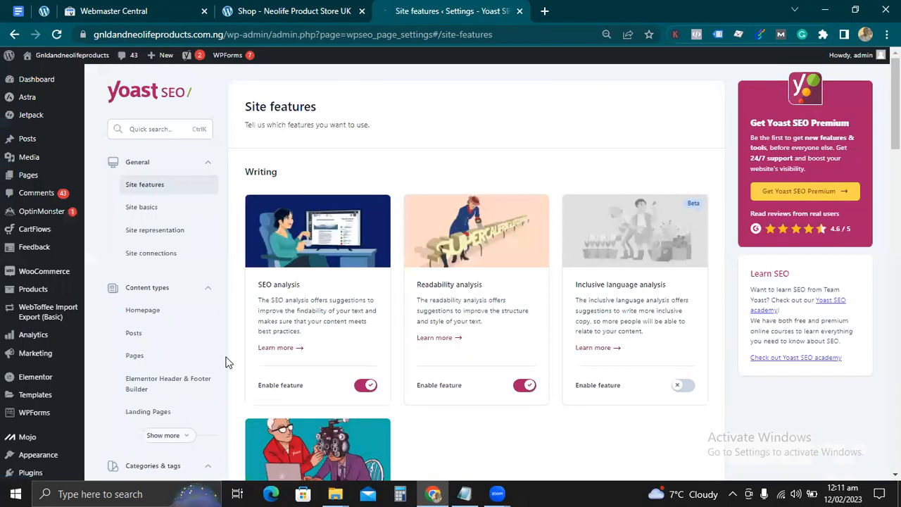
pyautogui.scroll(-2, 218, 307)
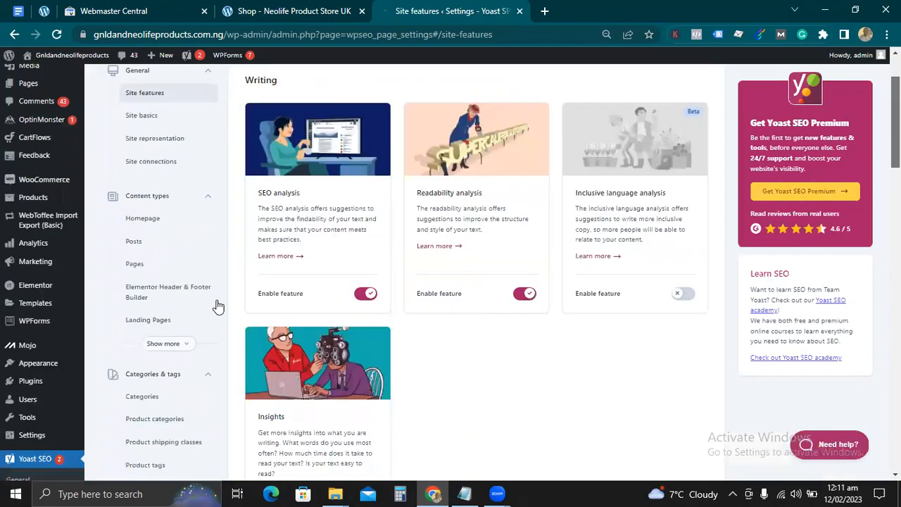
# Step: Open the Homepage and Posts content type settings and review the search appearance, social appearance, schema and additional options for posts
pyautogui.click(144, 221)
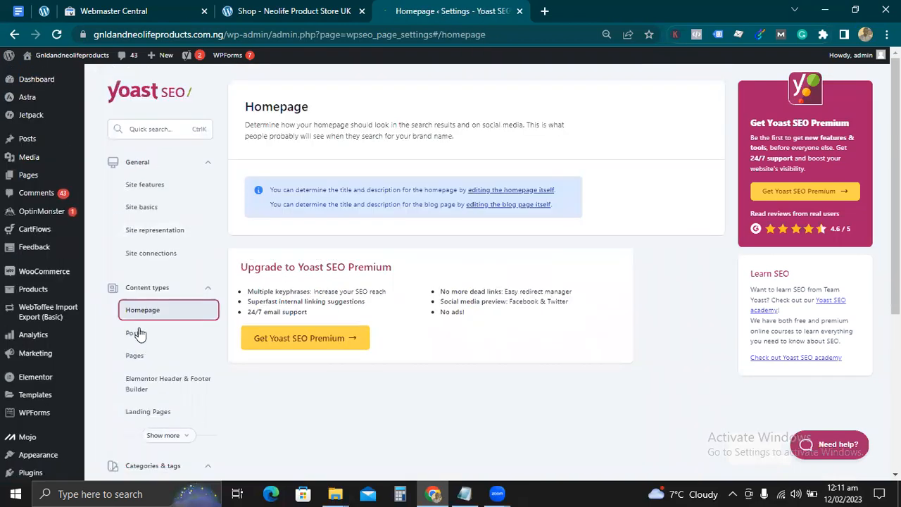
pyautogui.click(139, 333)
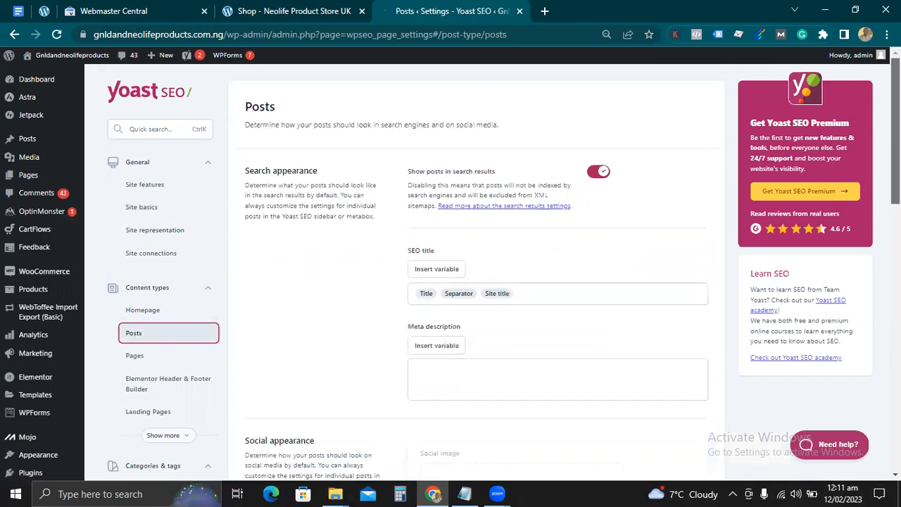
pyautogui.scroll(-1, 843, 256)
pyautogui.scroll(-8, 476, 267)
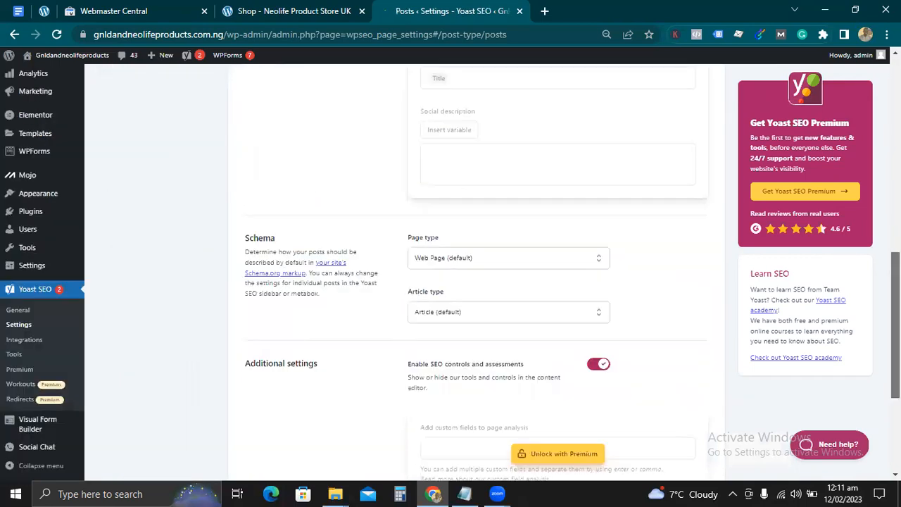
pyautogui.scroll(-1, 476, 267)
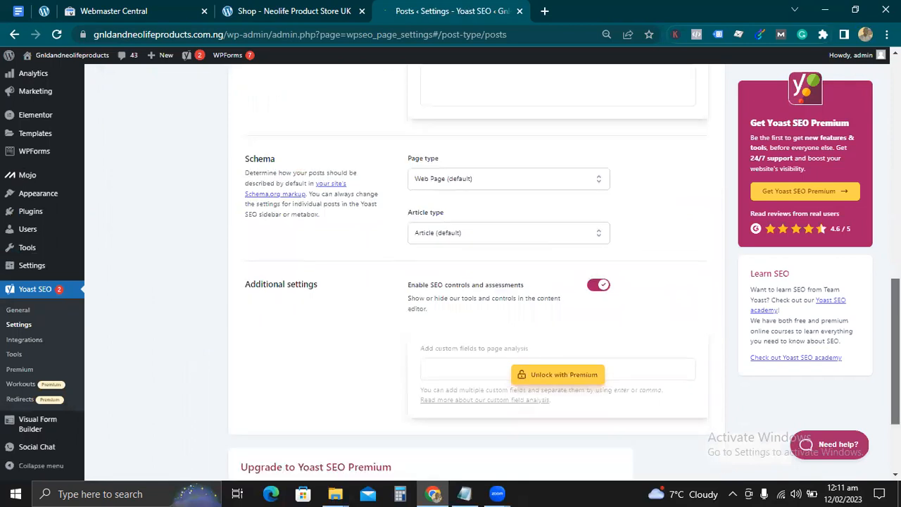
pyautogui.scroll(-3, 477, 268)
pyautogui.scroll(10, 476, 267)
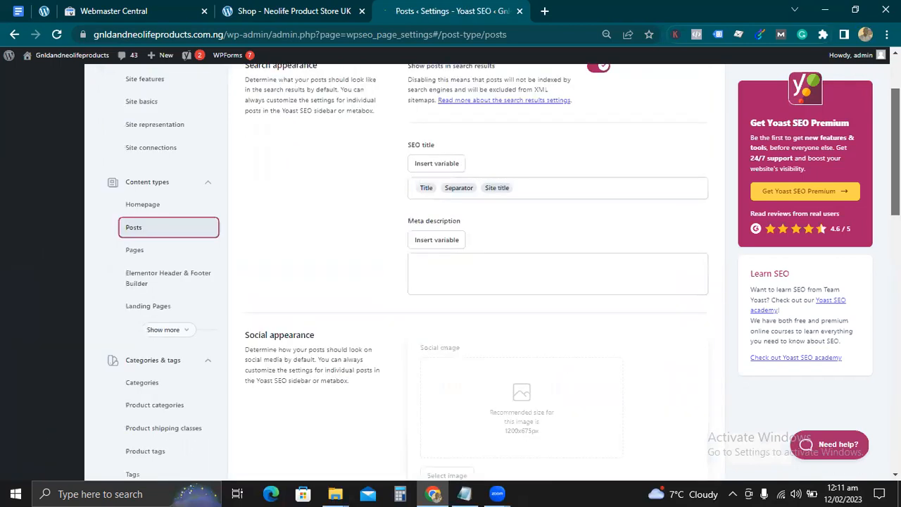
pyautogui.scroll(3, 476, 268)
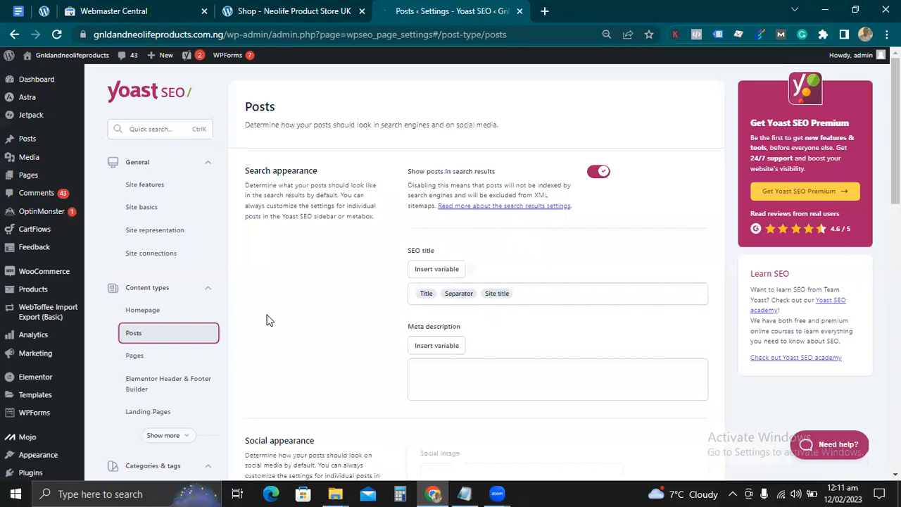
# Step: Recheck the Google ownership verification page and the Site connections settings, and open Google Search Console in a new browser tab
pyautogui.click(105, 11)
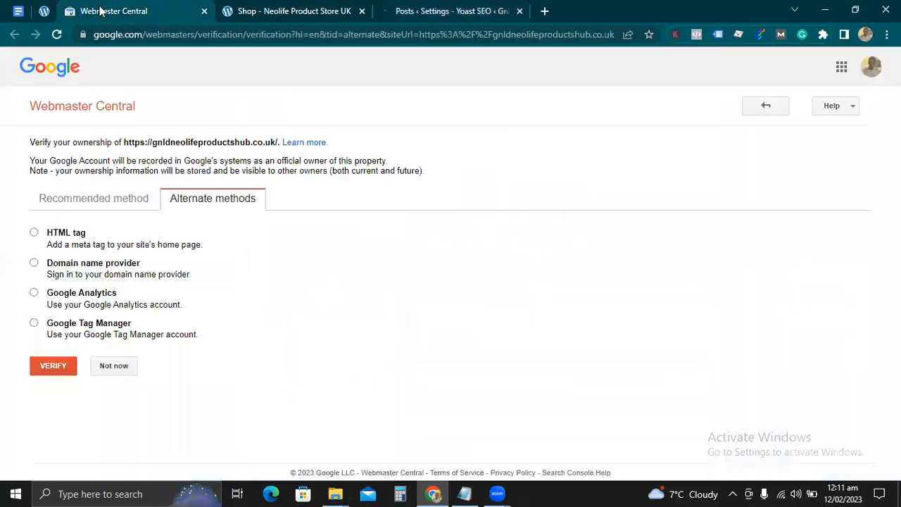
pyautogui.click(44, 11)
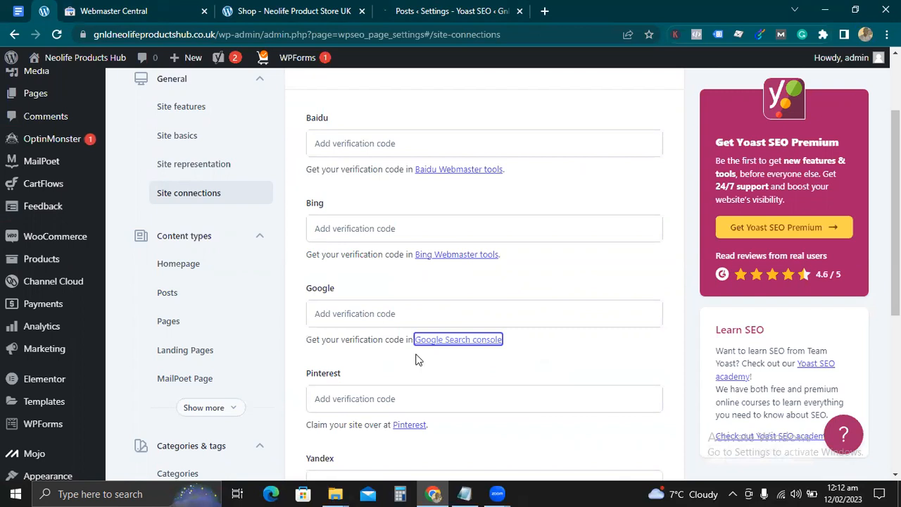
pyautogui.click(141, 11)
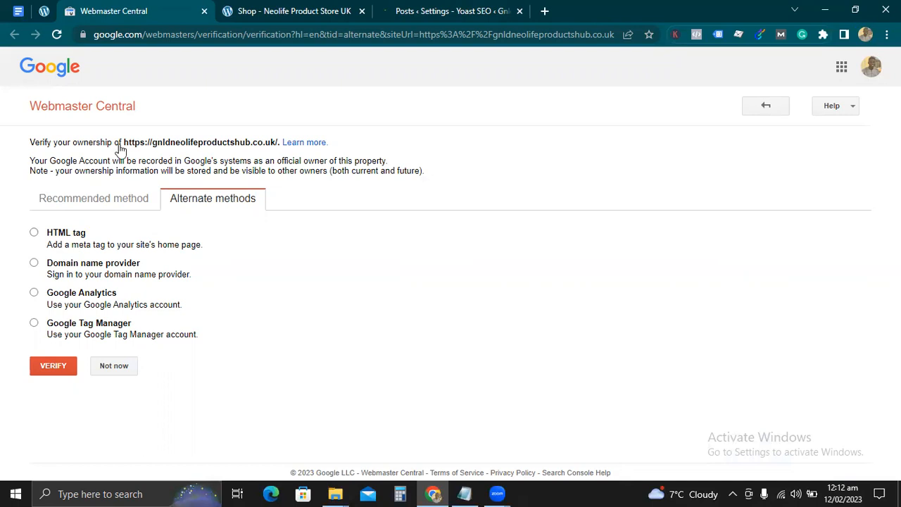
pyautogui.click(544, 10)
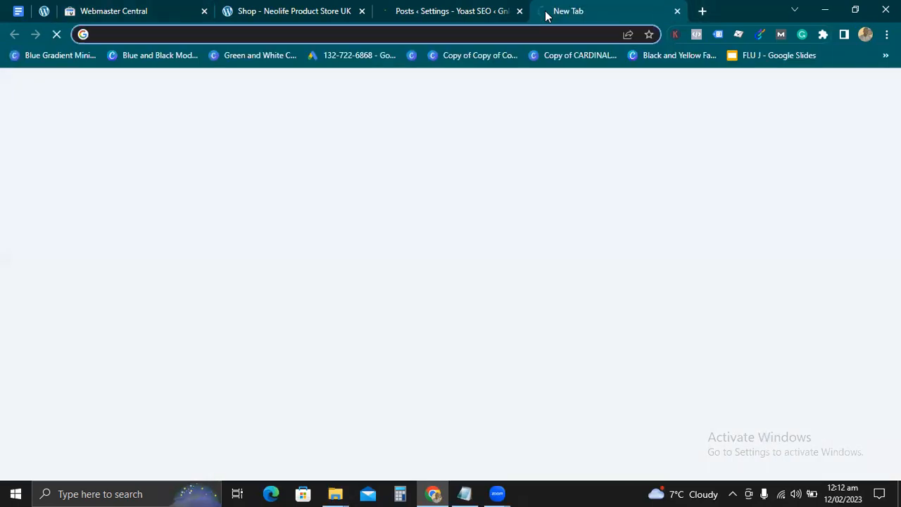
pyautogui.write('sea')
pyautogui.press('Return')
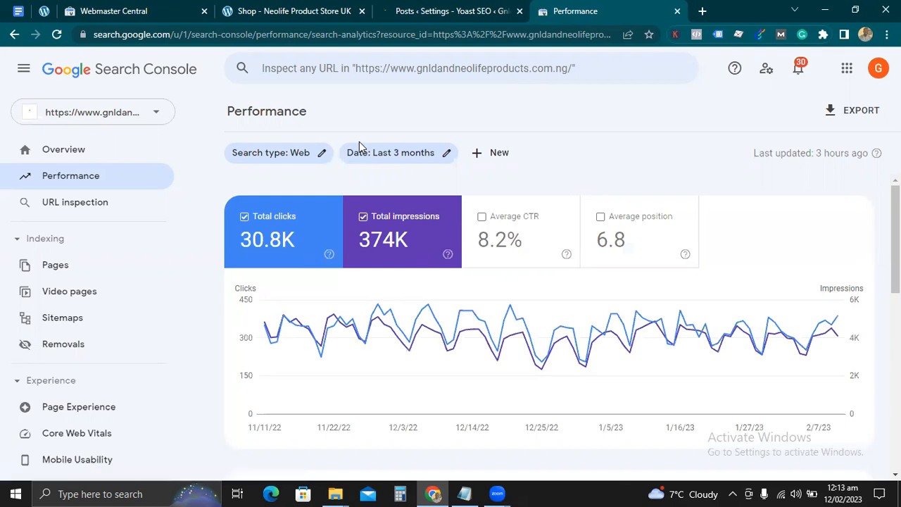
# Step: Look through the list of Search Console properties for gnldneolifeproductshub.co.uk
pyautogui.click(149, 115)
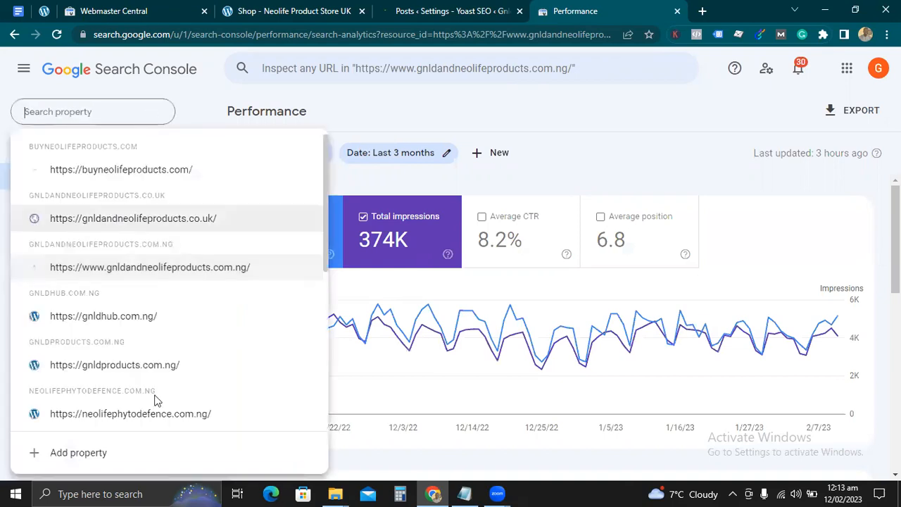
pyautogui.click(612, 146)
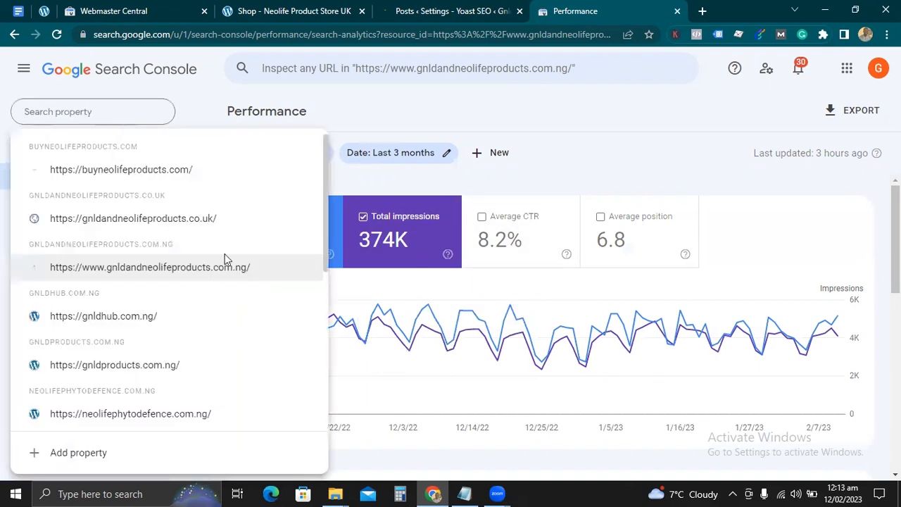
pyautogui.scroll(-5, 321, 240)
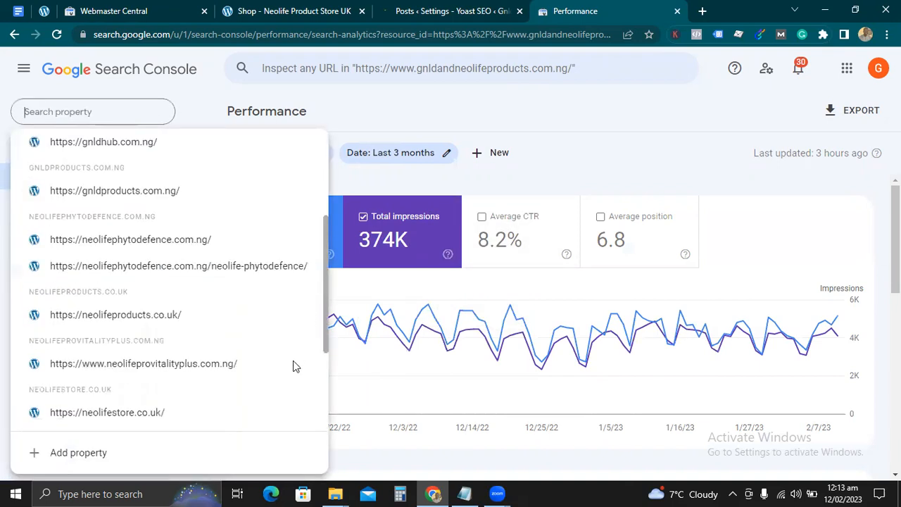
pyautogui.scroll(5, 312, 302)
pyautogui.scroll(-5, 283, 314)
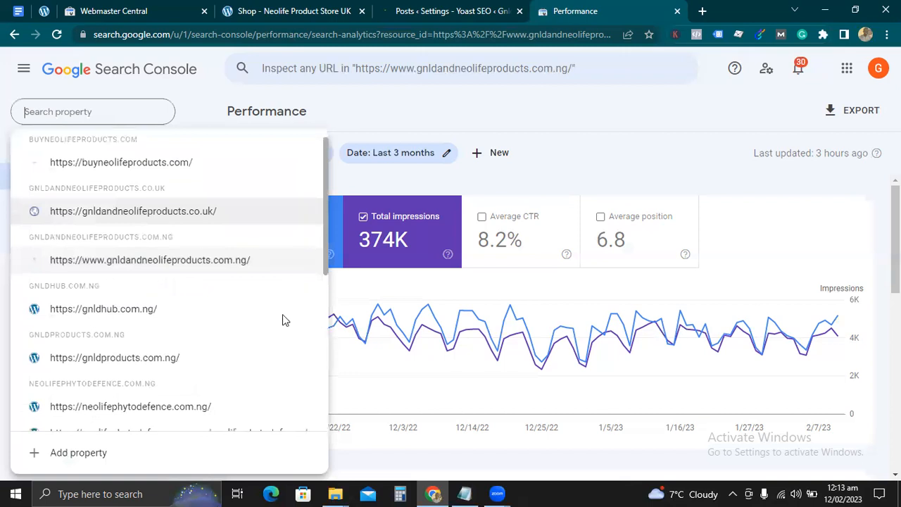
pyautogui.scroll(5, 277, 374)
pyautogui.scroll(-5, 285, 317)
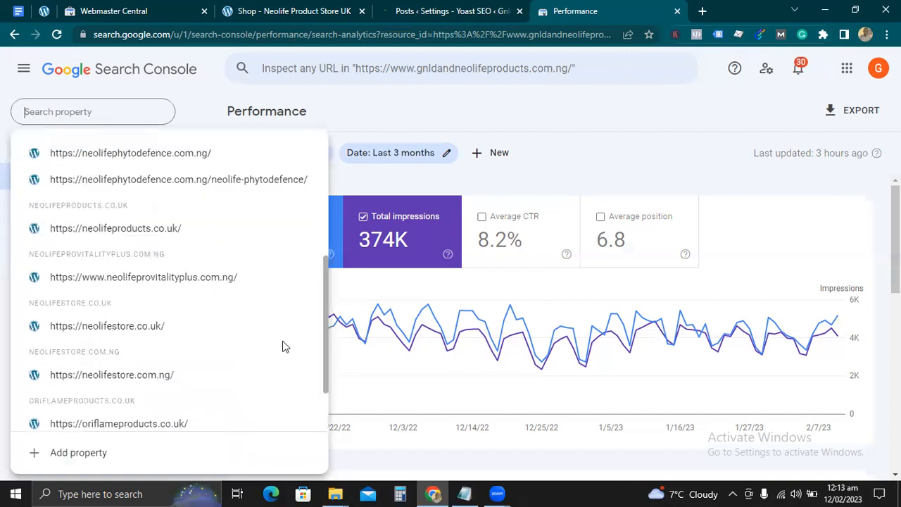
pyautogui.click(462, 20)
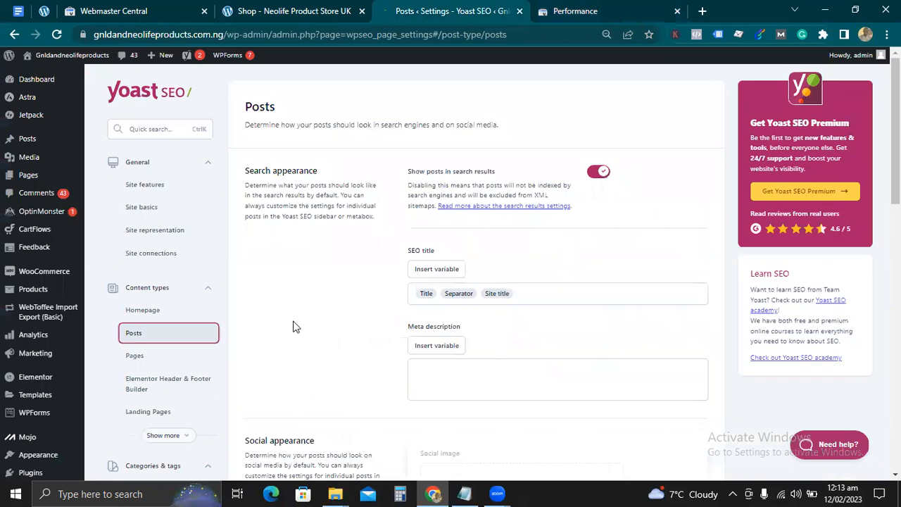
pyautogui.click(138, 10)
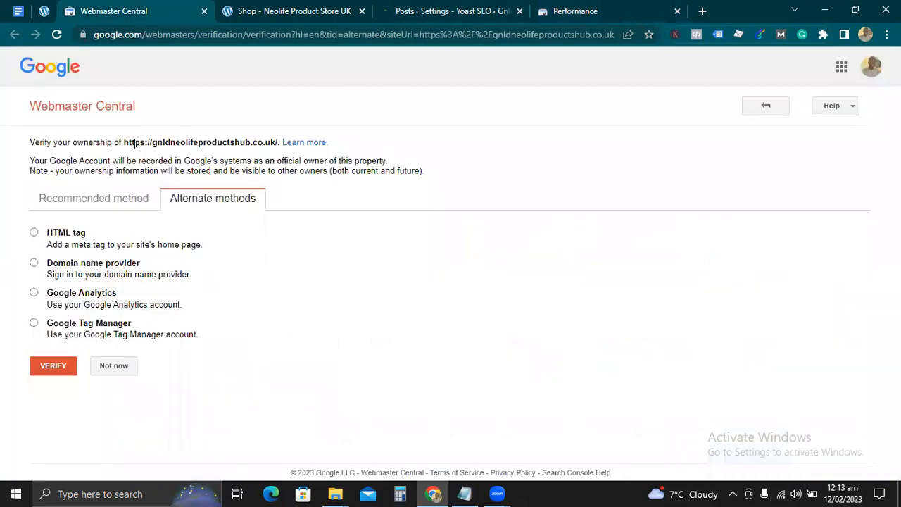
pyautogui.moveTo(124, 139); pyautogui.dragTo(279, 140)
pyautogui.hotkey('ctrl', 'c')
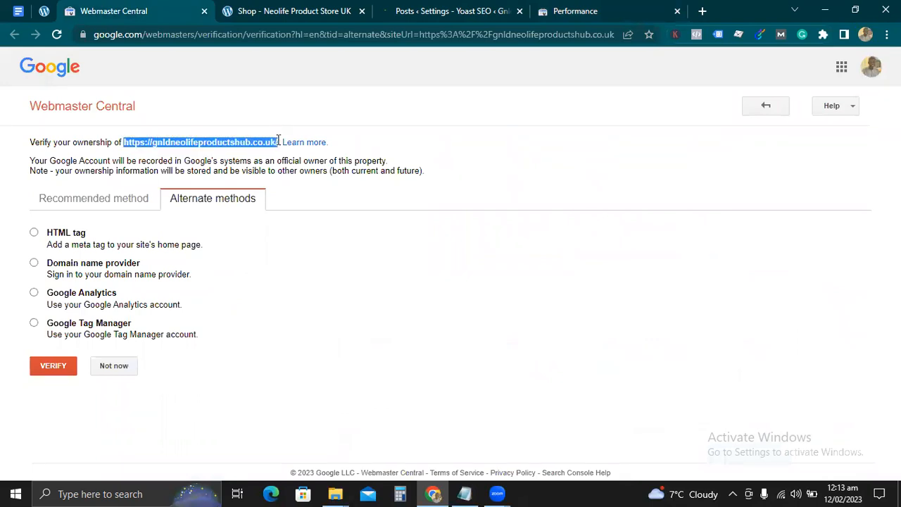
pyautogui.click(575, 12)
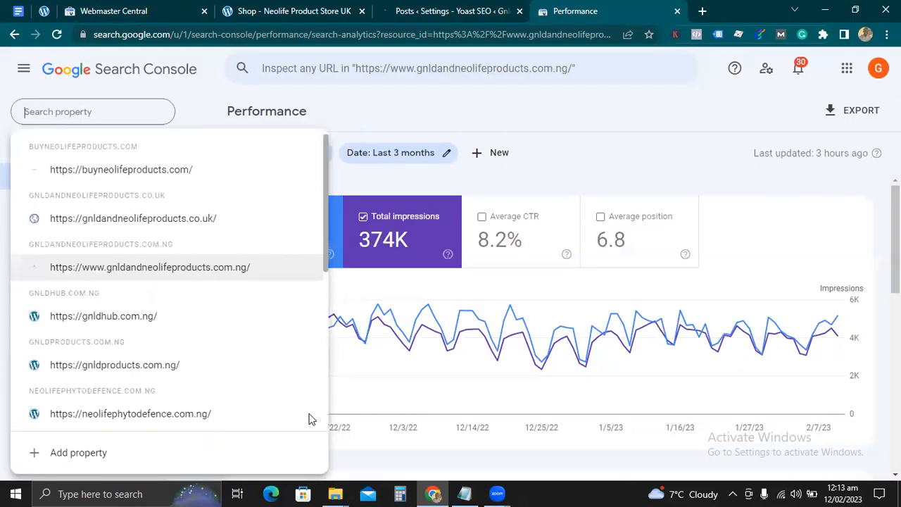
pyautogui.scroll(-5, 313, 419)
pyautogui.click(78, 453)
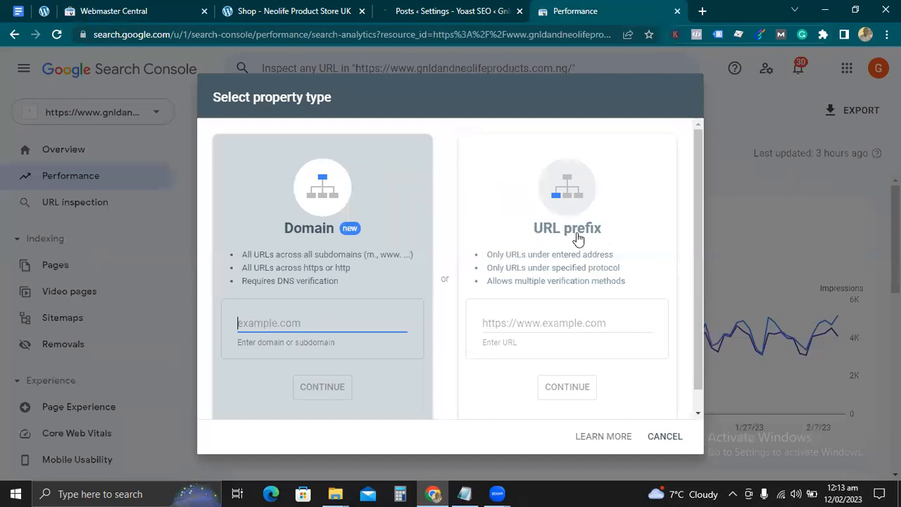
pyautogui.click(565, 324)
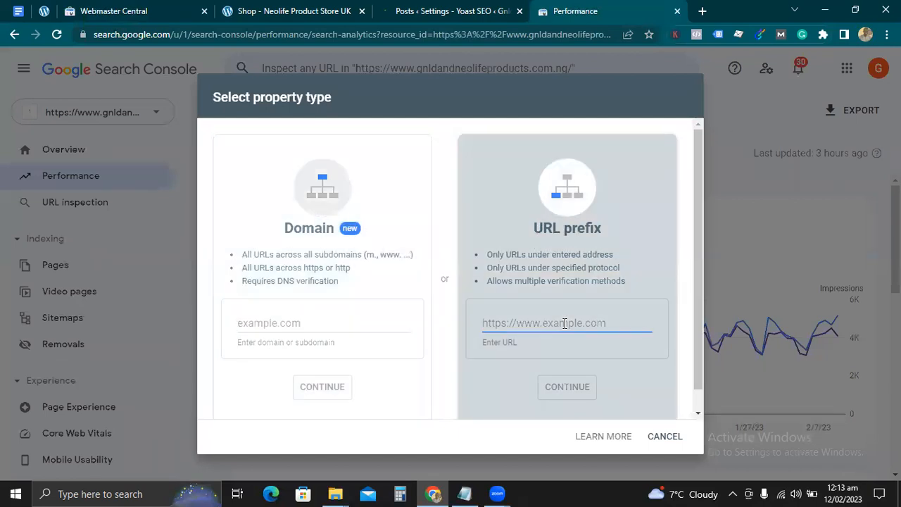
pyautogui.hotkey('ctrl', 'v')
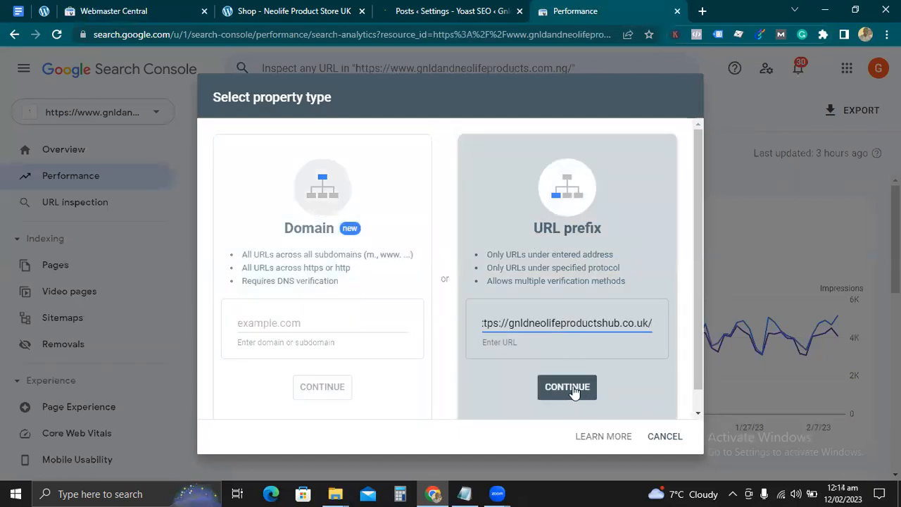
pyautogui.click(568, 387)
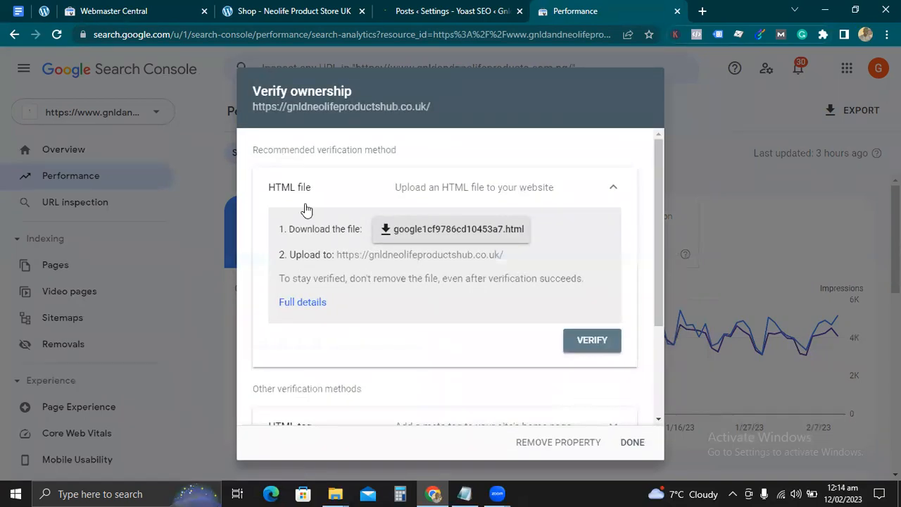
# Step: Expand the HTML tag verification method for the new property and copy its google-site-verification meta tag
pyautogui.click(114, 10)
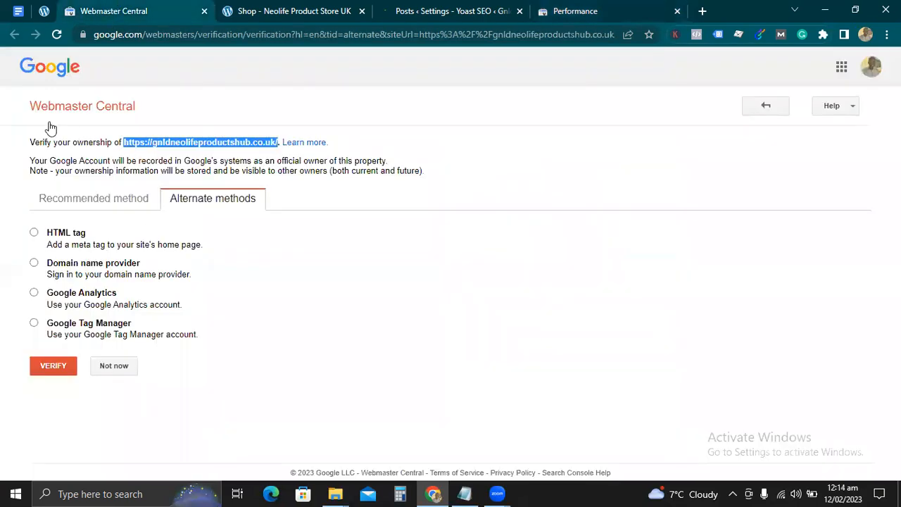
pyautogui.click(579, 11)
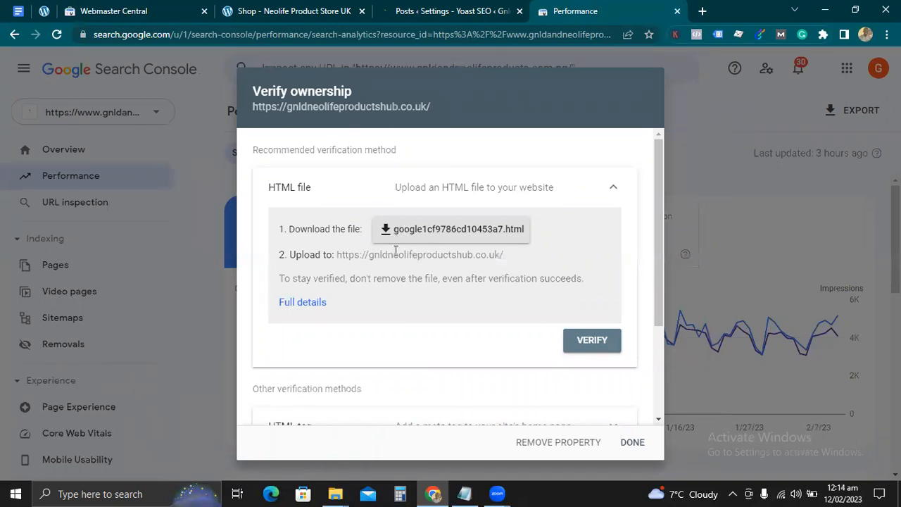
pyautogui.moveTo(657, 271); pyautogui.dragTo(661, 384)
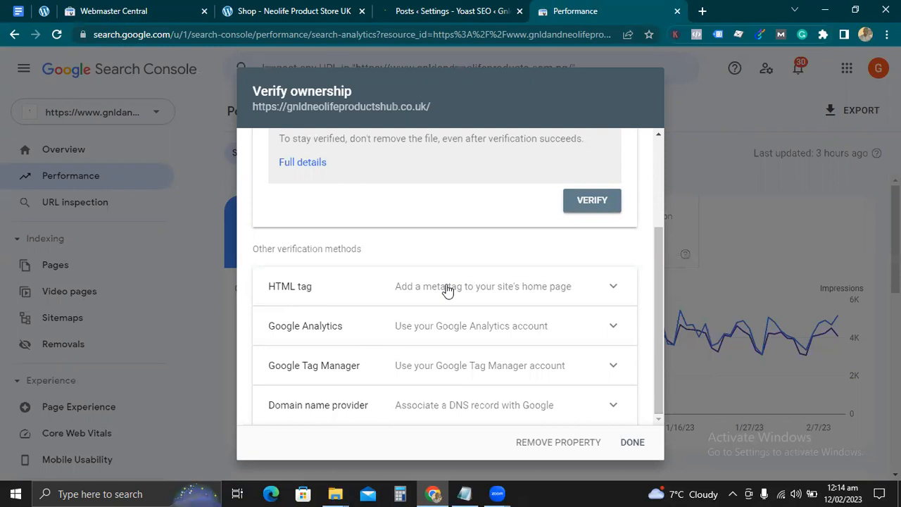
pyautogui.click(615, 288)
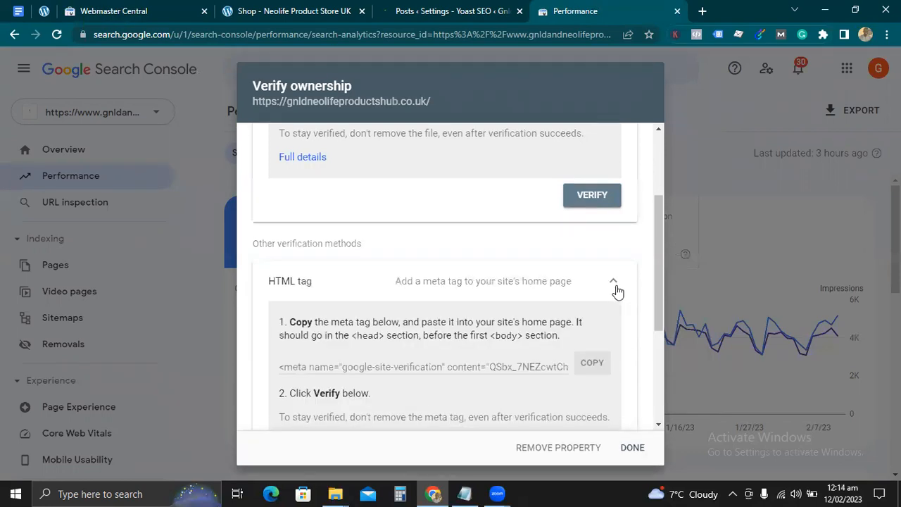
pyautogui.click(598, 367)
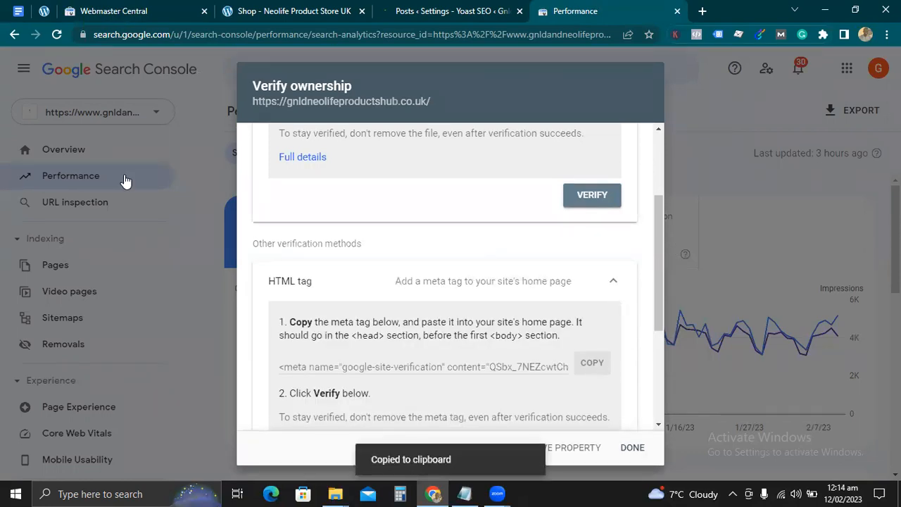
# Step: Return to the WordPress site's admin, open the Theme File Editor and accept the notice about editing theme files directly
pyautogui.click(44, 14)
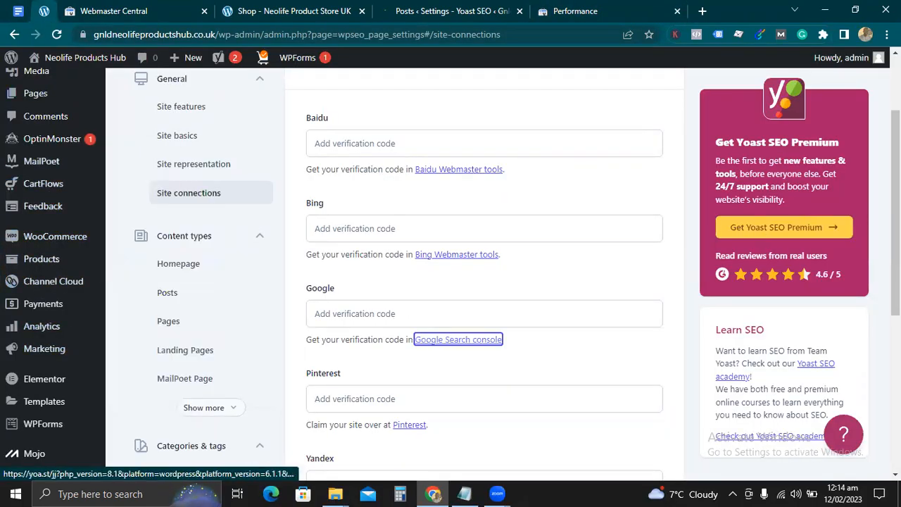
pyautogui.moveTo(895, 208); pyautogui.dragTo(895, 154)
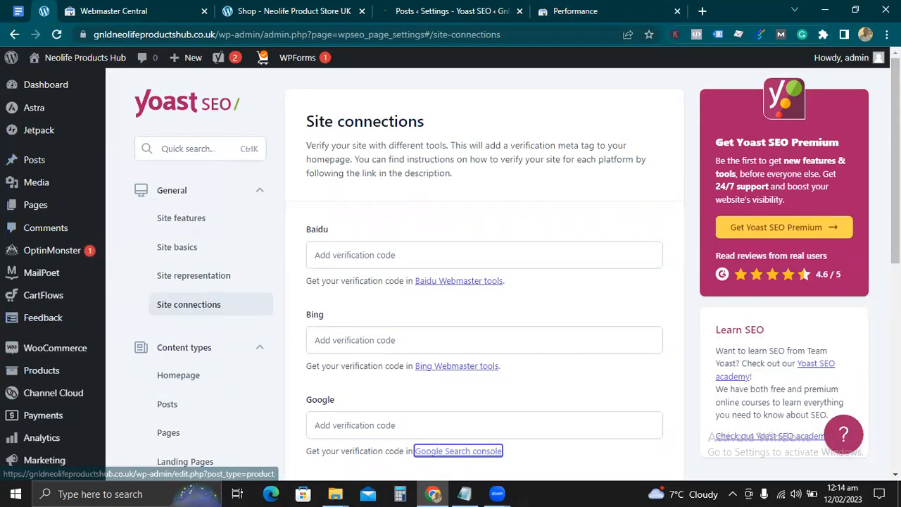
pyautogui.moveTo(895, 191); pyautogui.dragTo(895, 277)
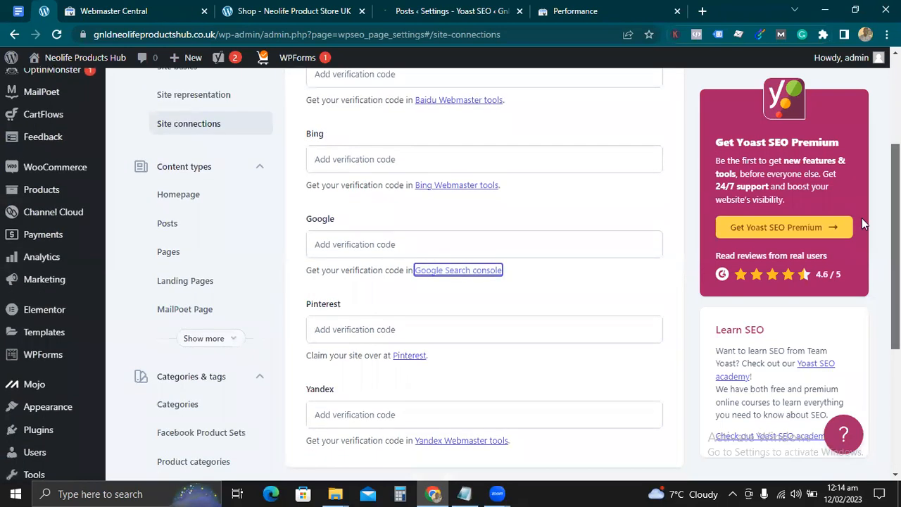
pyautogui.moveTo(52, 418)
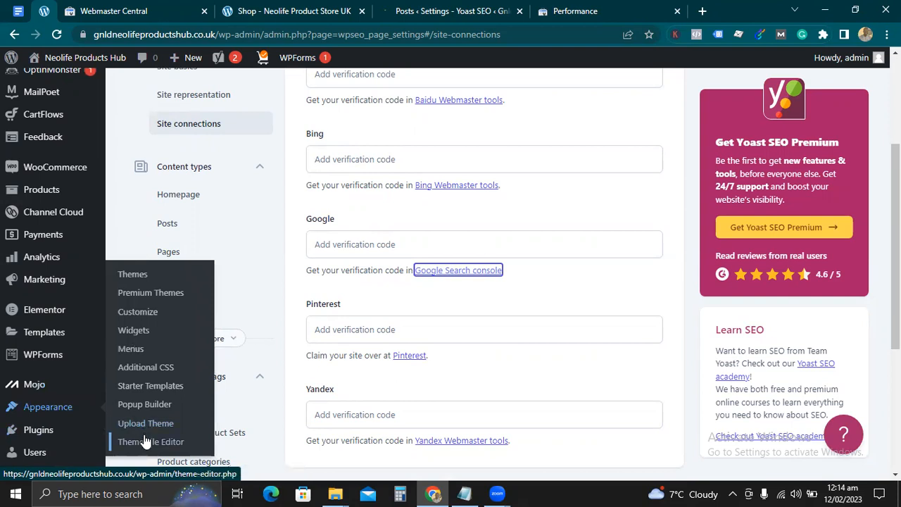
pyautogui.click(144, 441)
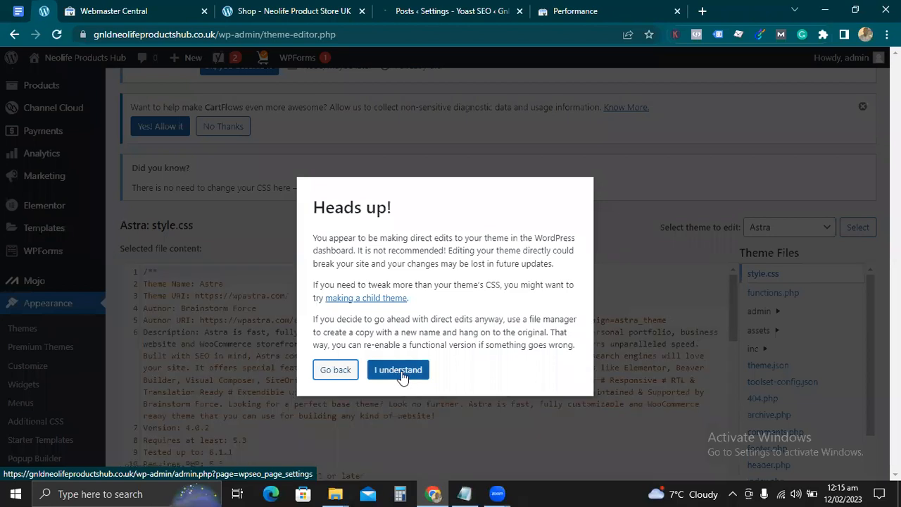
pyautogui.click(402, 373)
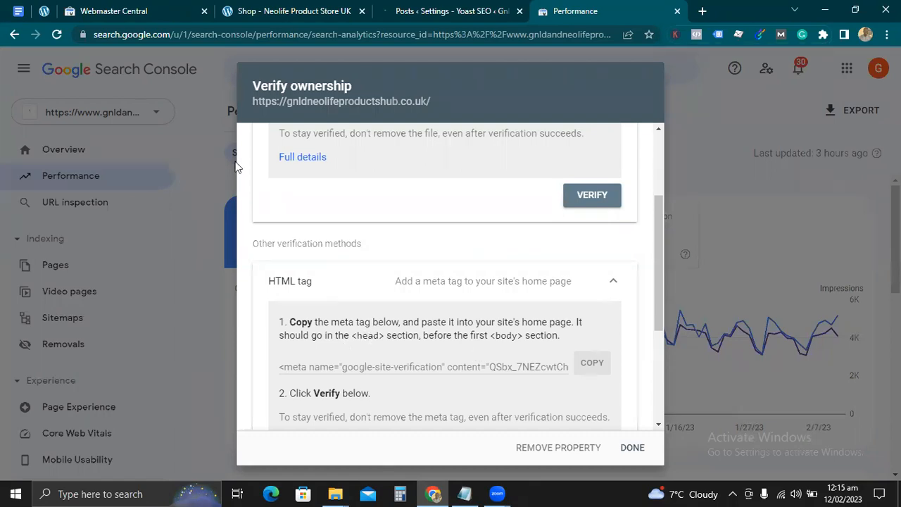
# Step: Copy the HTML verification meta tag again in Search Console and open the Astra theme's header.php for editing in WordPress
pyautogui.click(595, 368)
pyautogui.moveTo(661, 311); pyautogui.dragTo(659, 362)
pyautogui.click(109, 14)
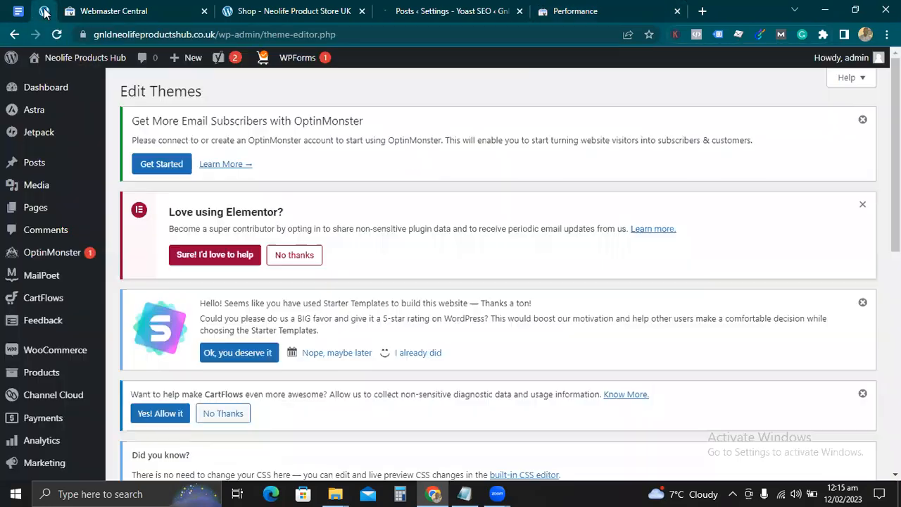
pyautogui.scroll(-5, 493, 268)
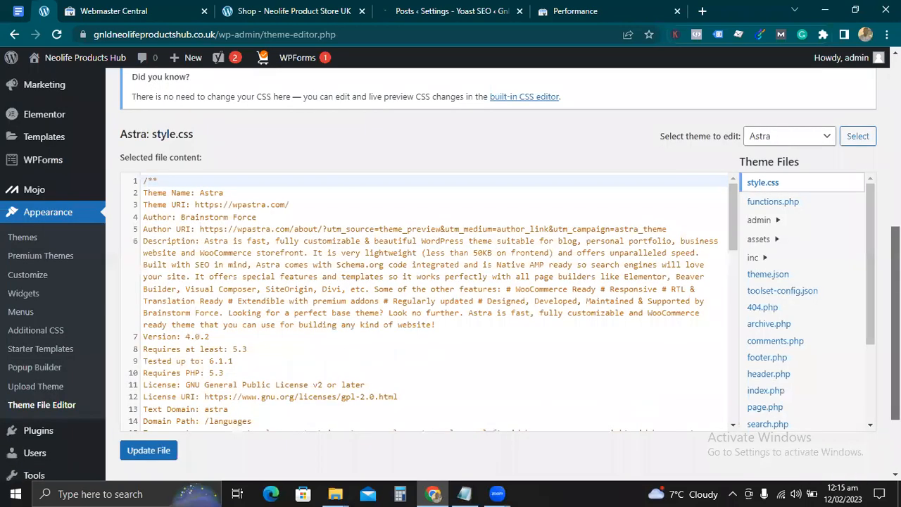
pyautogui.click(759, 384)
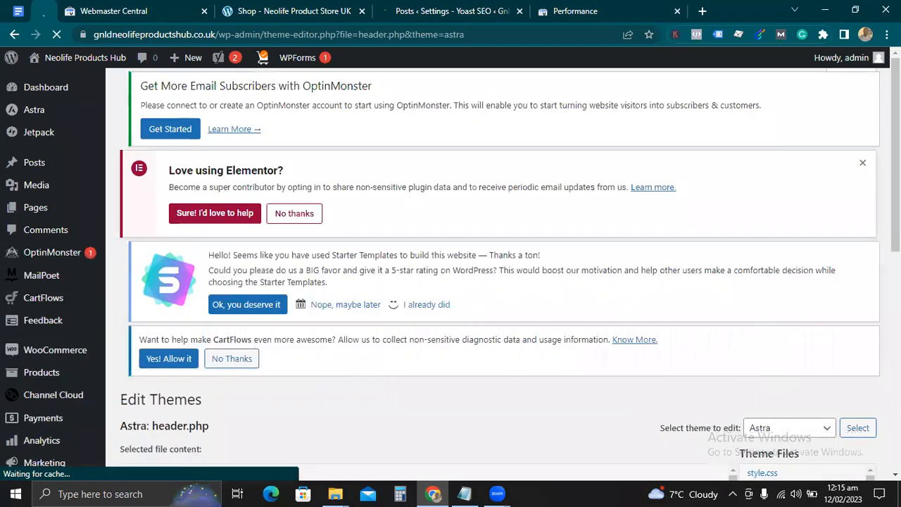
pyautogui.scroll(-5, 744, 301)
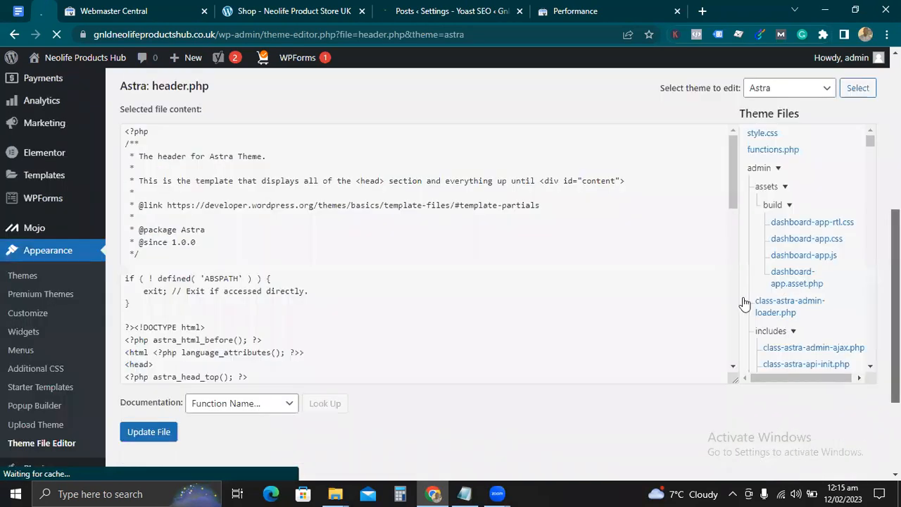
# Step: Paste the Google site verification meta tag on a new line below the profile link in header.php's head section and update the file
pyautogui.moveTo(735, 207); pyautogui.dragTo(737, 262)
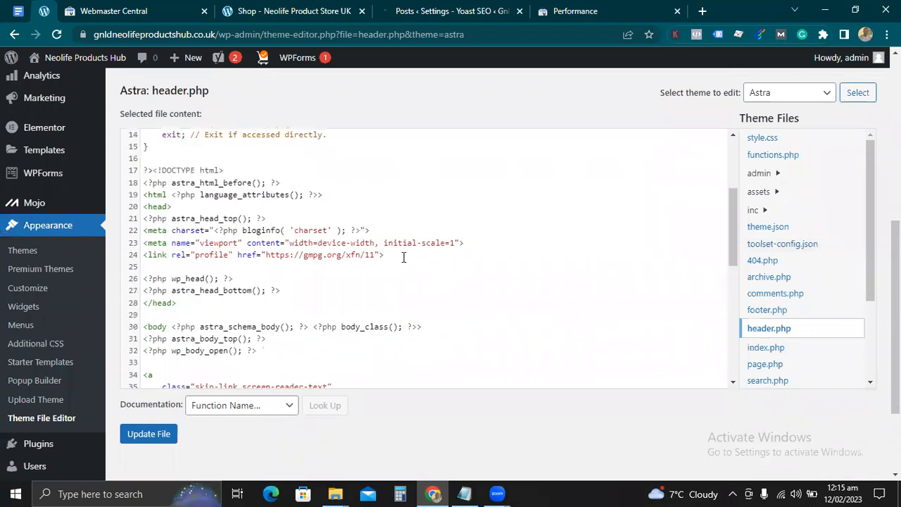
pyautogui.click(403, 257)
pyautogui.press('Return')
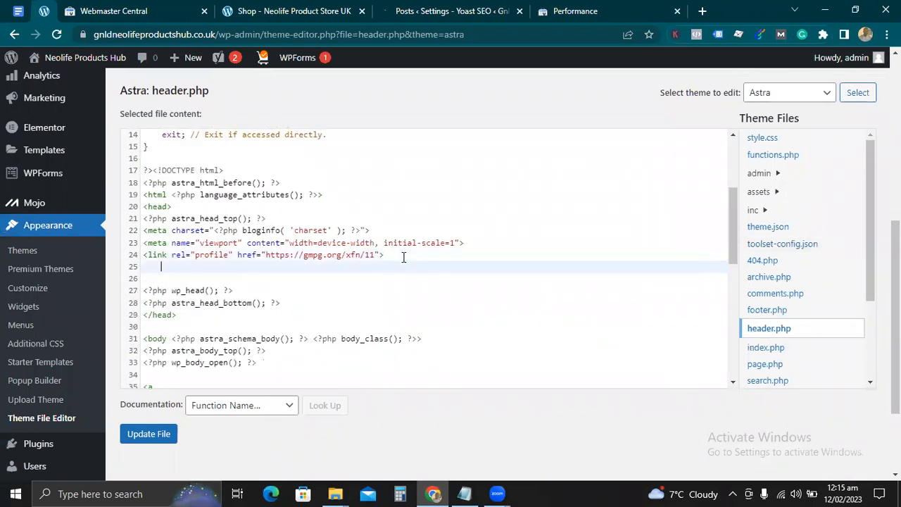
pyautogui.hotkey('ctrl', 'v')
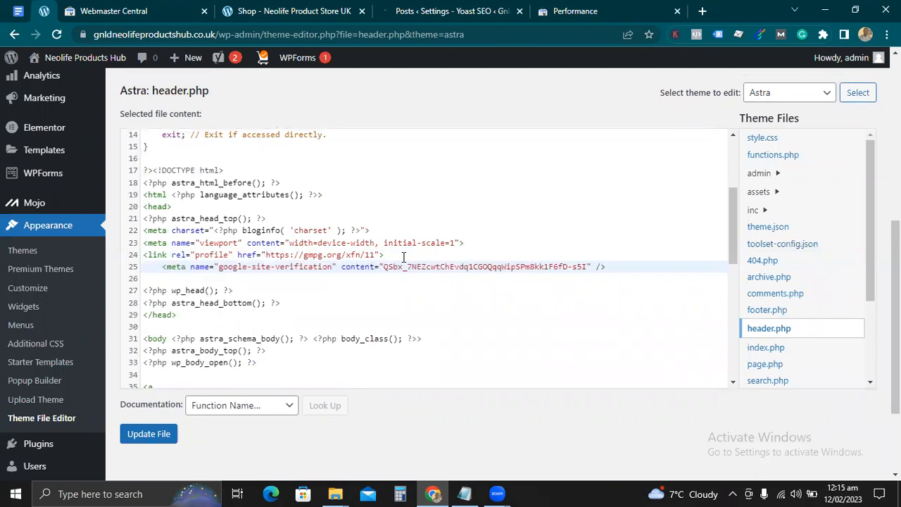
pyautogui.click(148, 206)
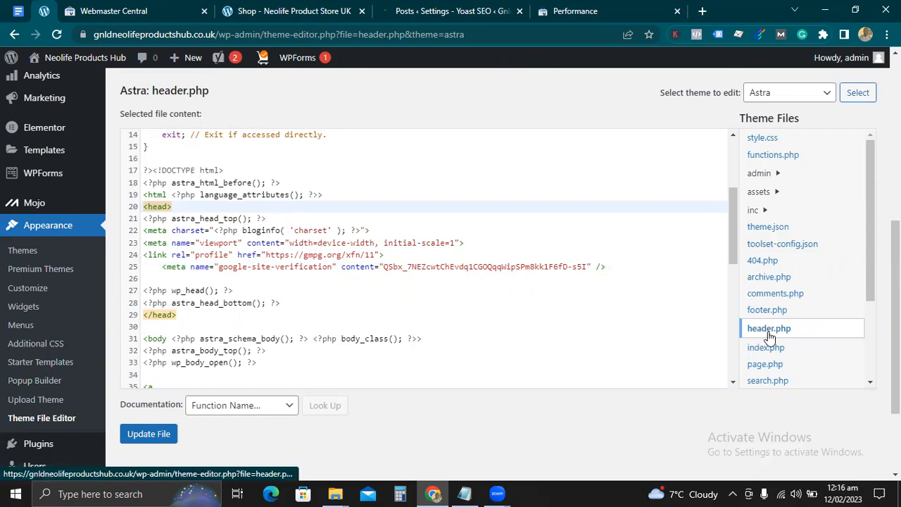
pyautogui.click(141, 436)
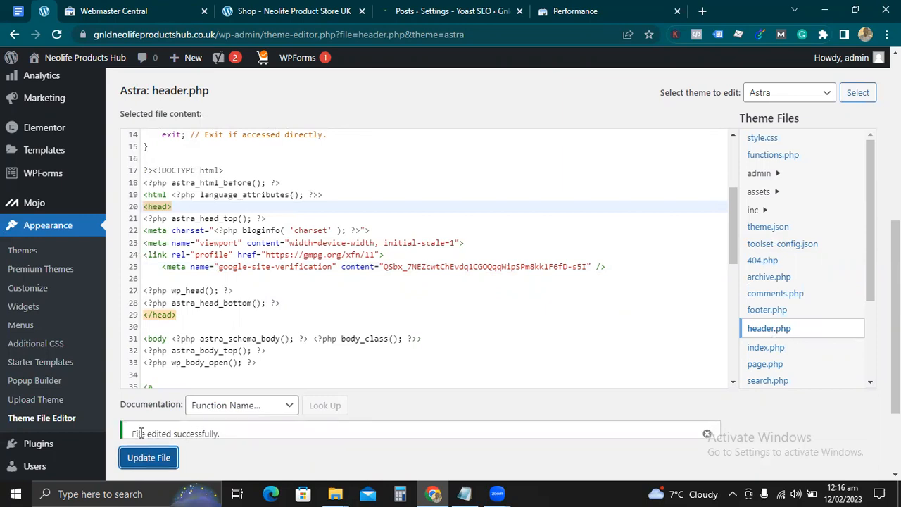
# Step: Verify ownership of gnldneolifeproductshub.co.uk in Search Console with the HTML tag method and go to the property
pyautogui.click(595, 14)
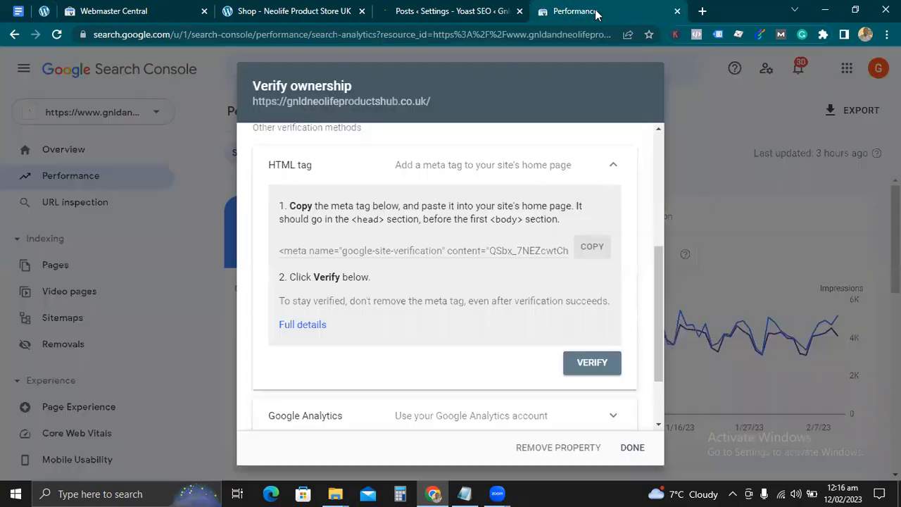
pyautogui.click(584, 364)
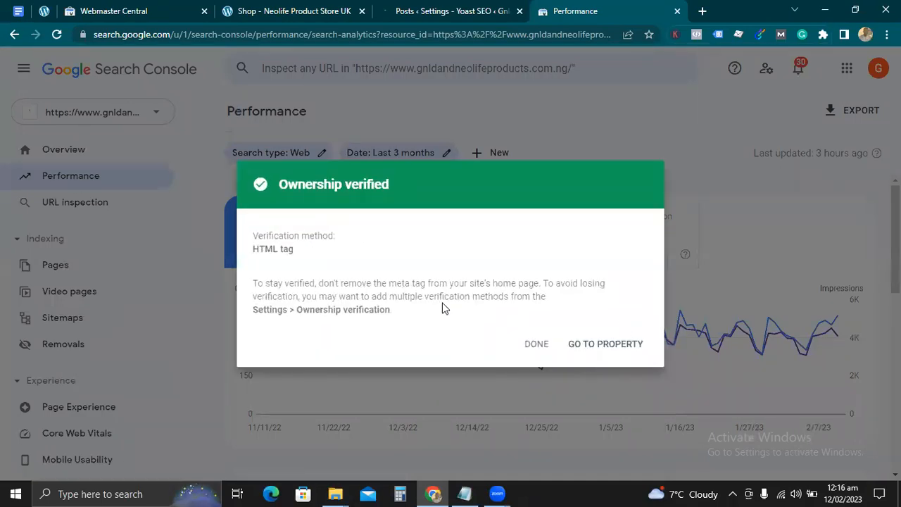
pyautogui.click(624, 351)
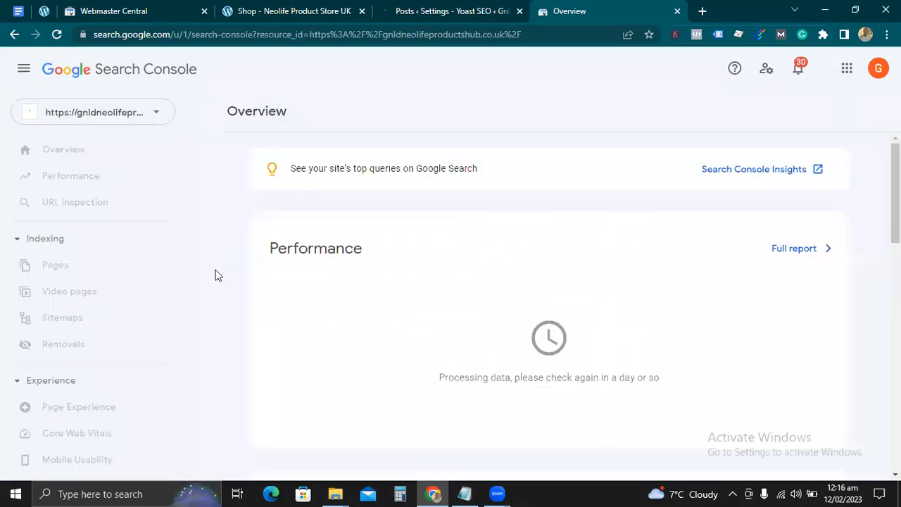
# Step: Return to WordPress, open the Yoast SEO settings and look through the options under Site features
pyautogui.click(43, 11)
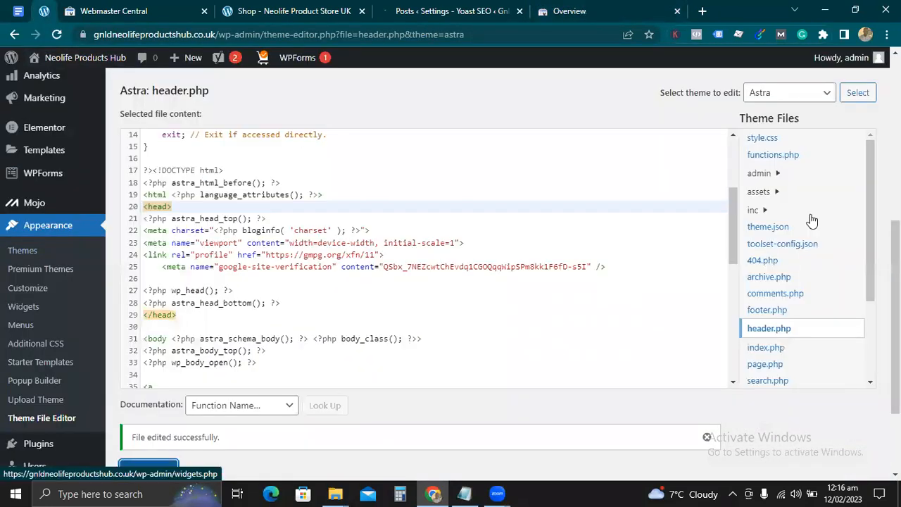
pyautogui.scroll(-2, 865, 338)
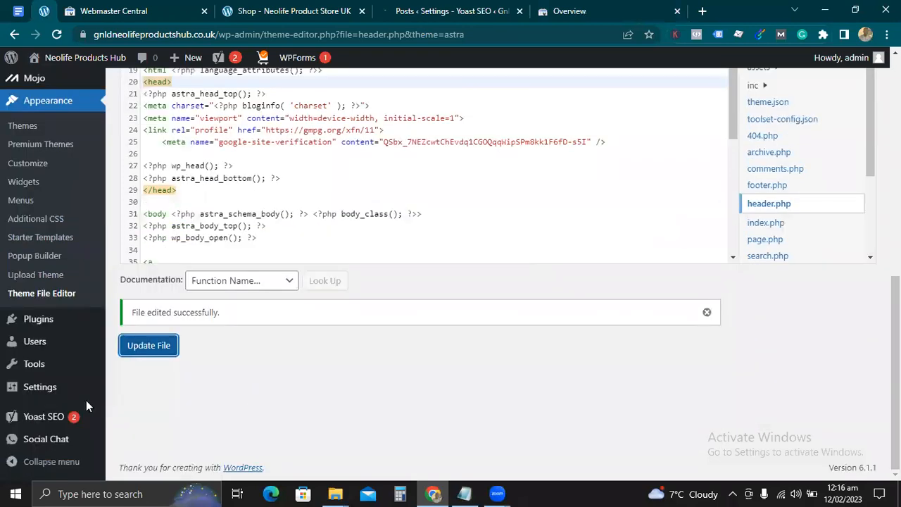
pyautogui.moveTo(21, 417)
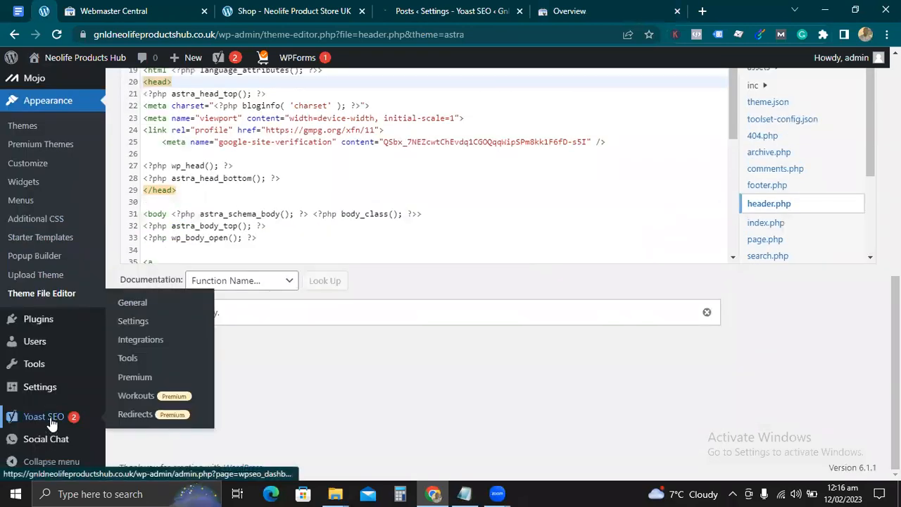
pyautogui.click(133, 327)
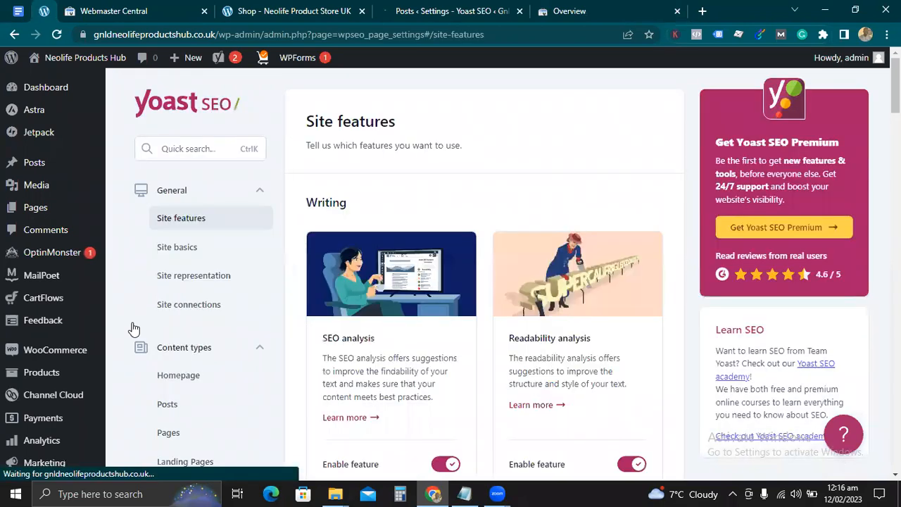
pyautogui.scroll(-5, 485, 275)
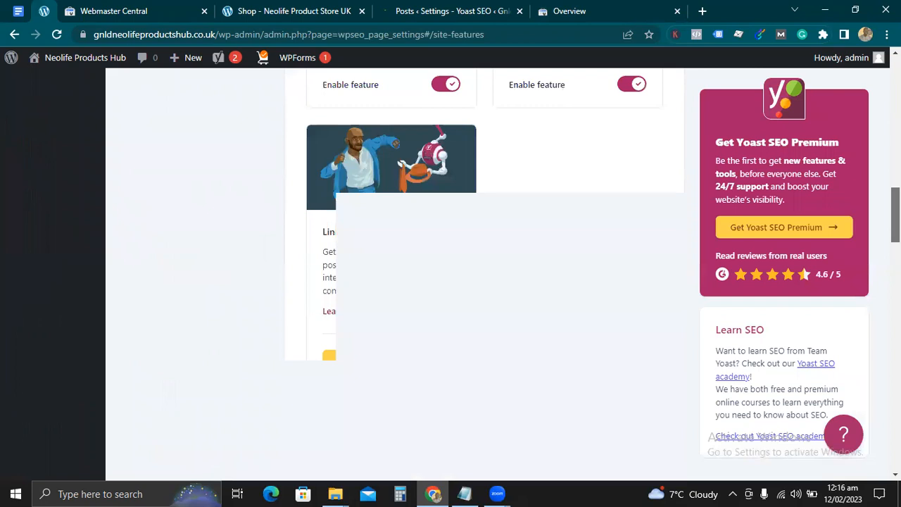
pyautogui.scroll(-5, 485, 274)
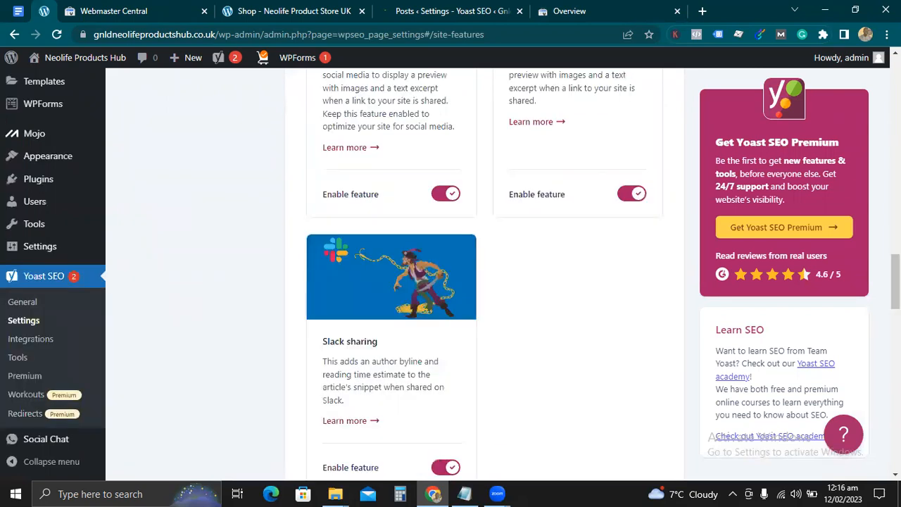
pyautogui.scroll(12, 485, 275)
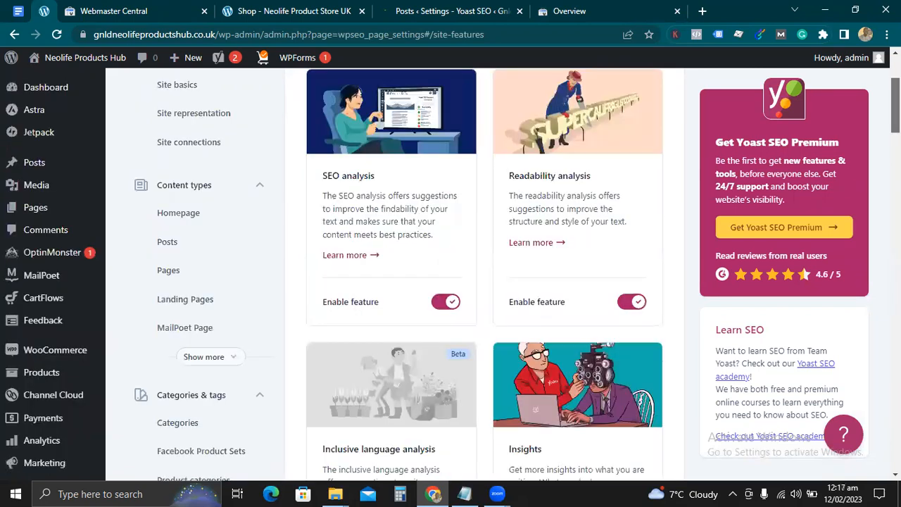
# Step: Open the Homepage settings under Content types, load the homepage's editor in a separate tab and return to the Yoast SEO settings
pyautogui.click(187, 262)
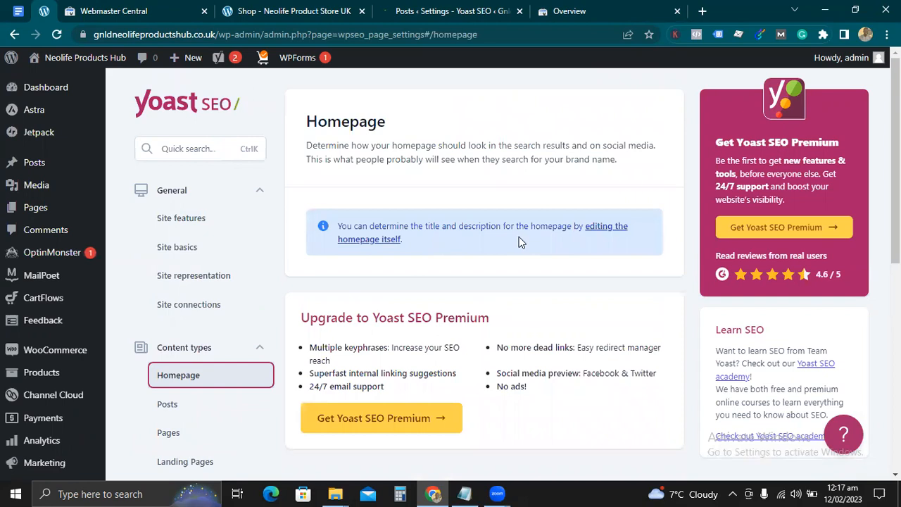
pyautogui.rightClick(607, 226)
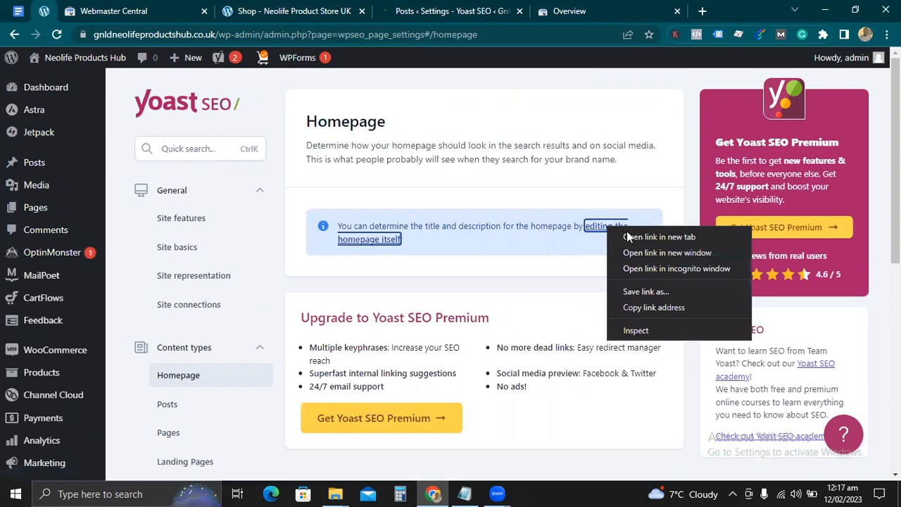
pyautogui.click(624, 233)
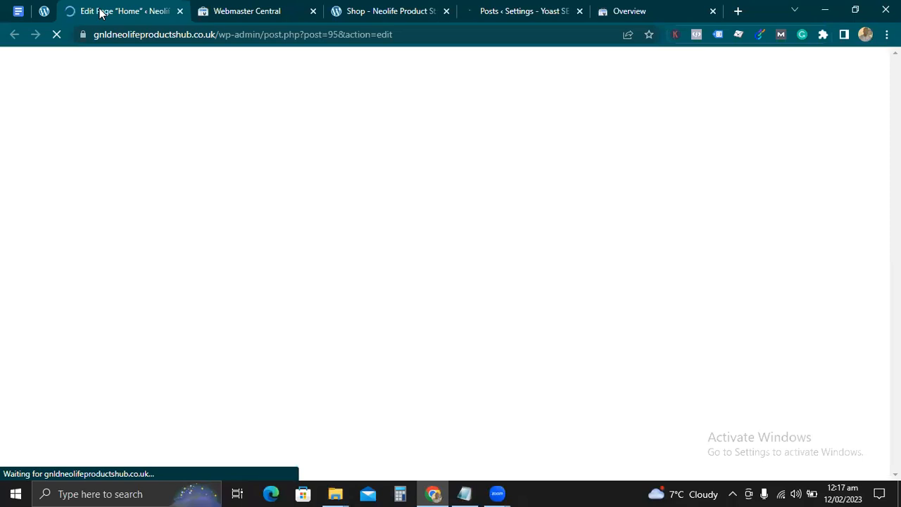
pyautogui.click(44, 12)
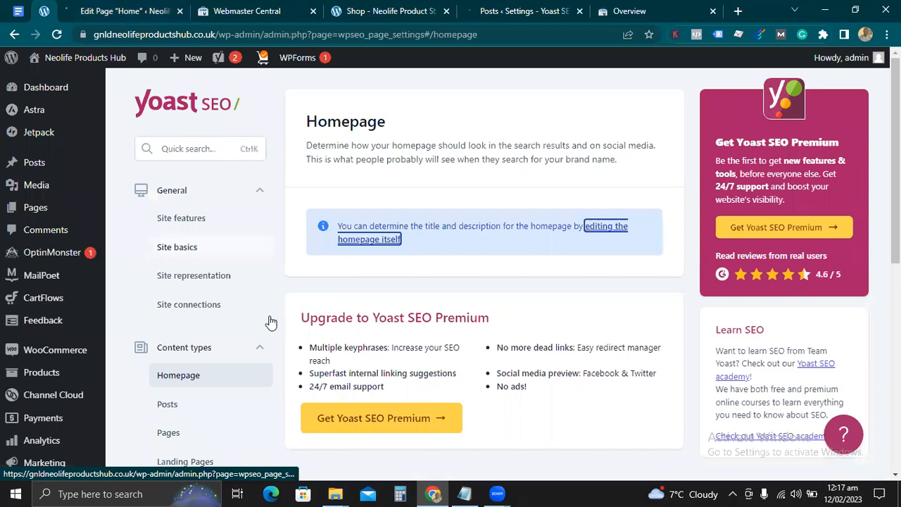
# Step: Open the Posts settings under Content types and look through the search appearance, social appearance, schema and additional options
pyautogui.scroll(-2, 458, 302)
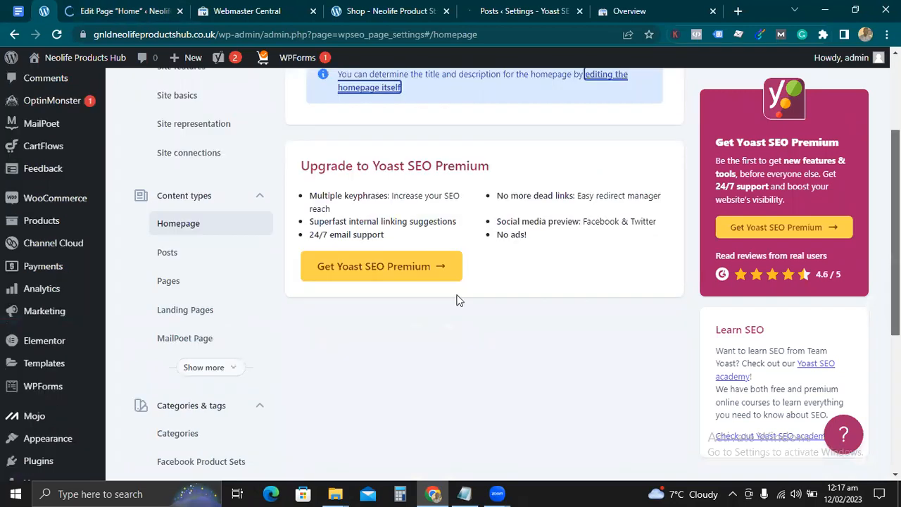
pyautogui.click(175, 258)
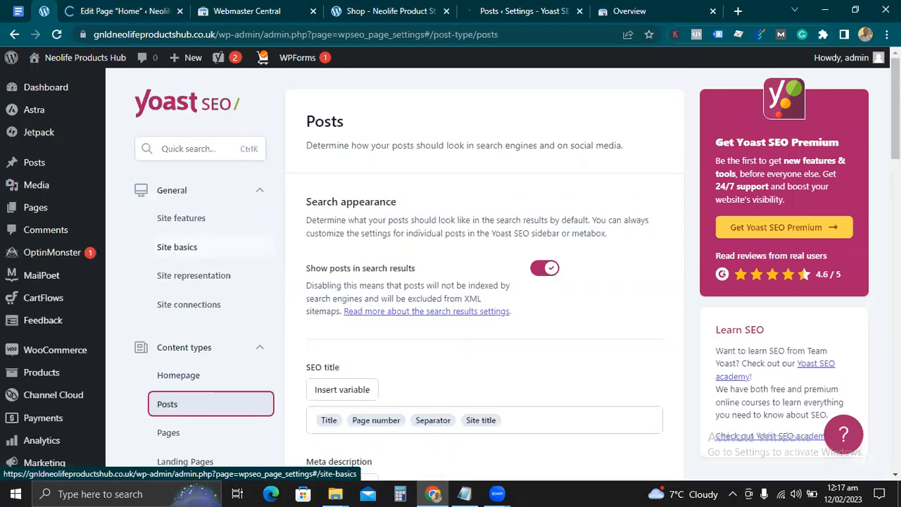
pyautogui.scroll(-3, 606, 387)
pyautogui.scroll(-5, 451, 274)
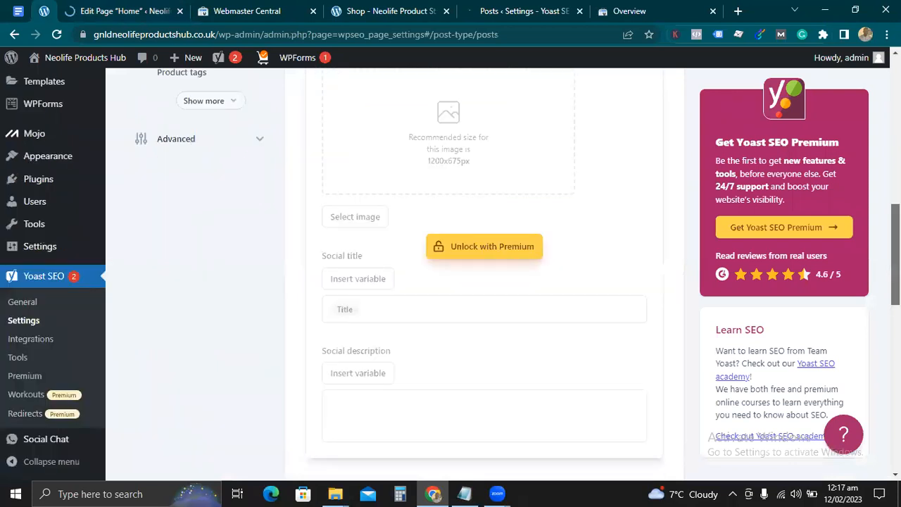
pyautogui.scroll(4, 485, 275)
pyautogui.scroll(-14, 485, 275)
pyautogui.scroll(5, 485, 274)
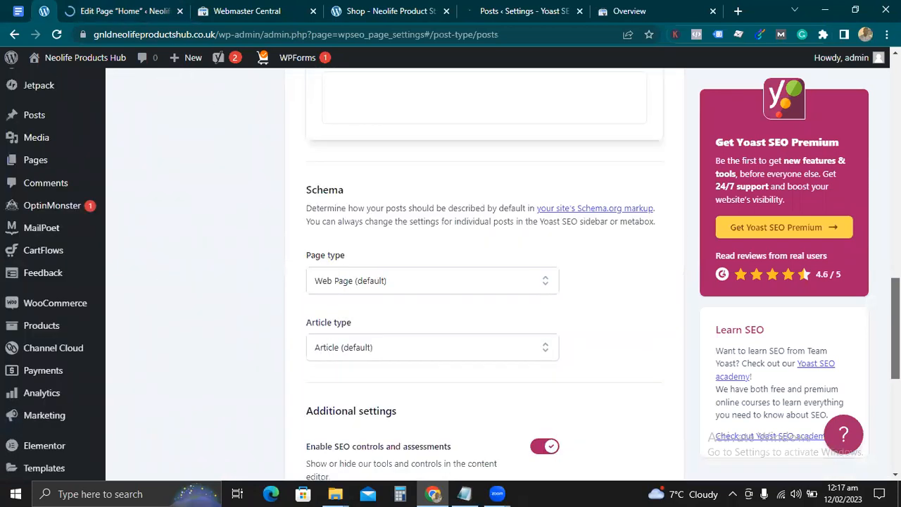
pyautogui.scroll(6, 485, 275)
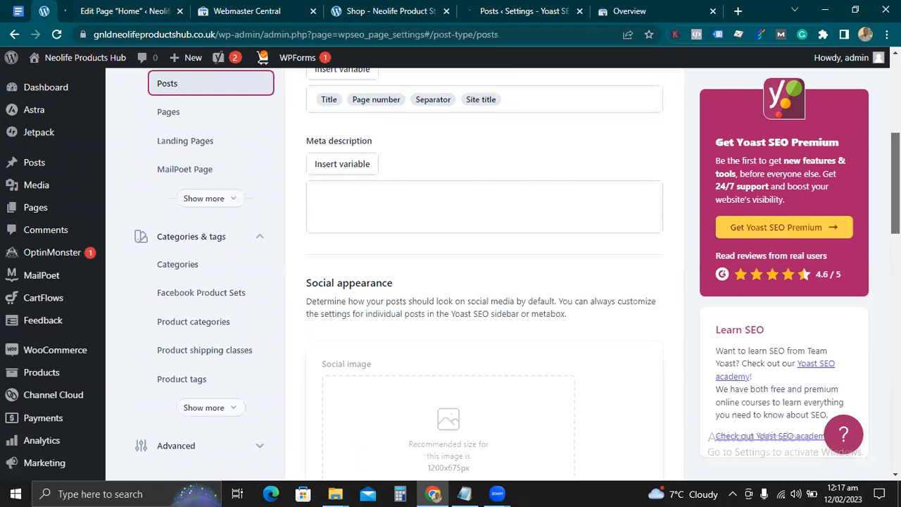
pyautogui.scroll(5, 352, 221)
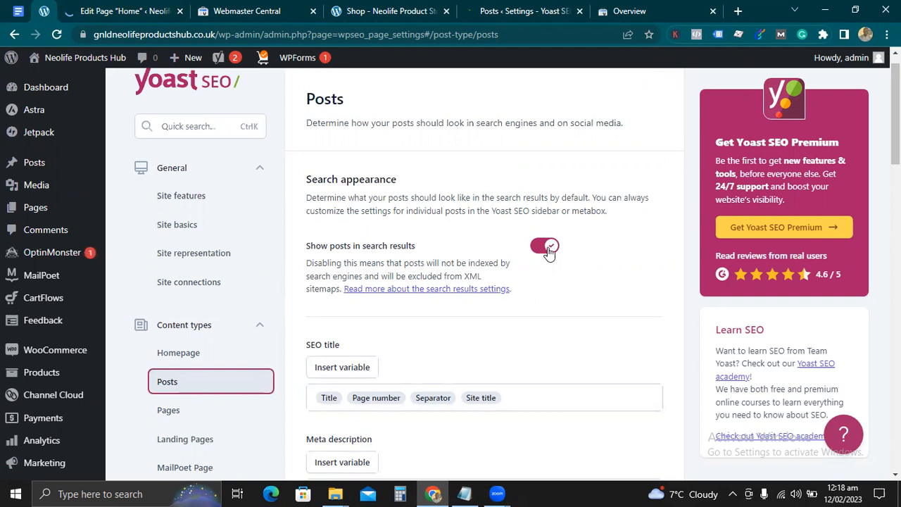
# Step: Remove the Page number variable from the posts' SEO title template, keeping Title, Separator and Site title
pyautogui.scroll(-2, 458, 259)
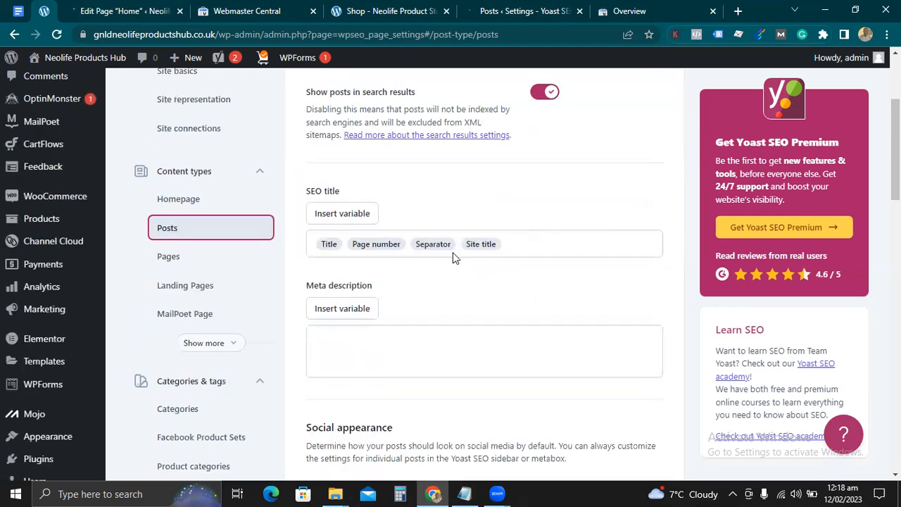
pyautogui.click(403, 245)
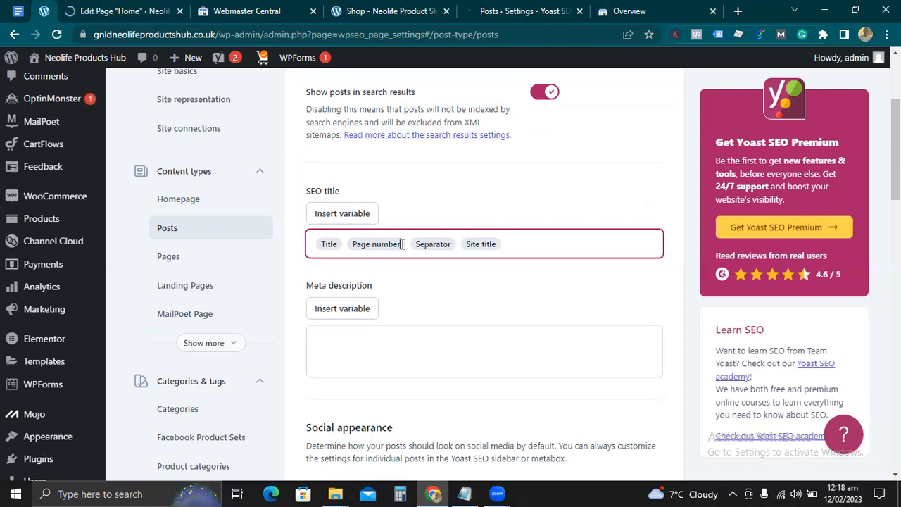
pyautogui.press('BackSpace')
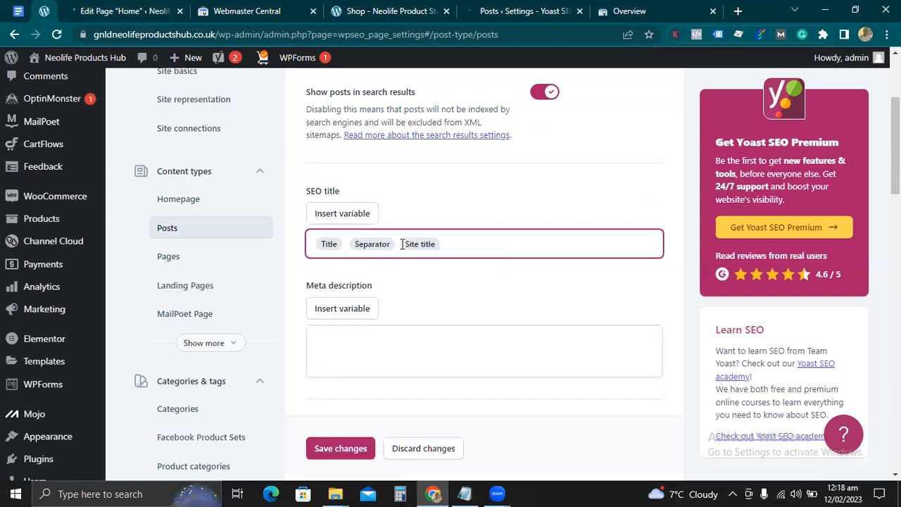
pyautogui.click(339, 244)
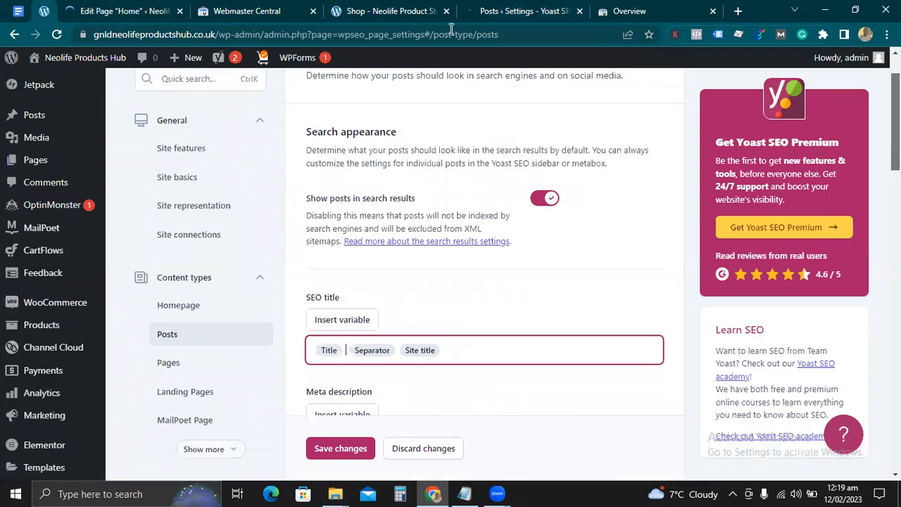
# Step: Search Google for "neolife products for infertility" in a new tab and close the Edit Page "Home" tab
pyautogui.hotkey('ctrl', 't')
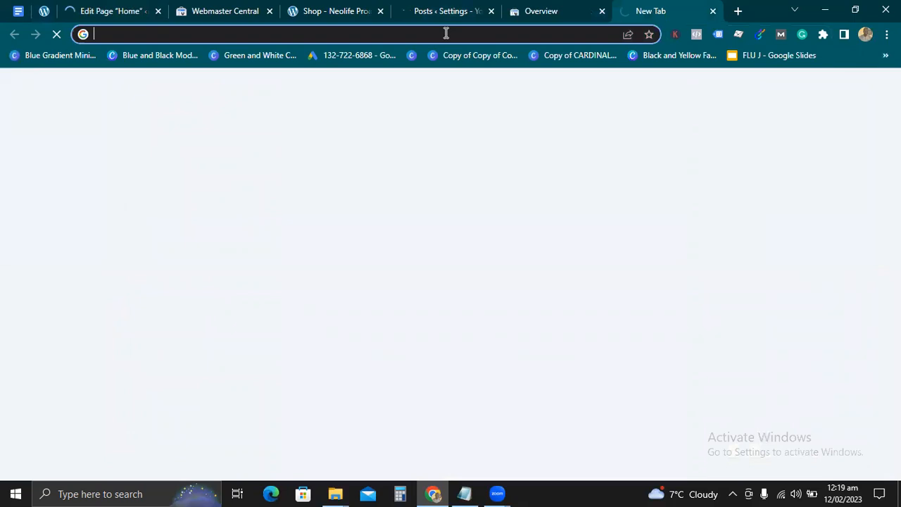
pyautogui.write('neoli')
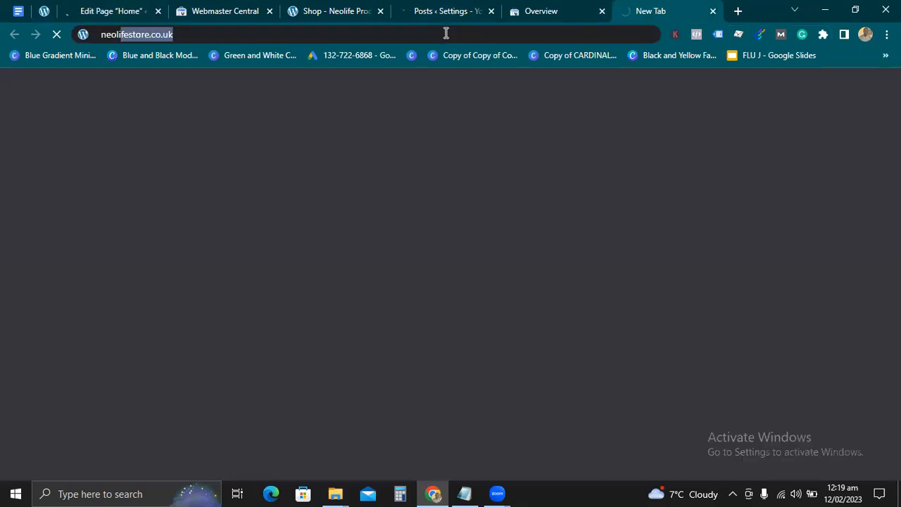
pyautogui.write('fe')
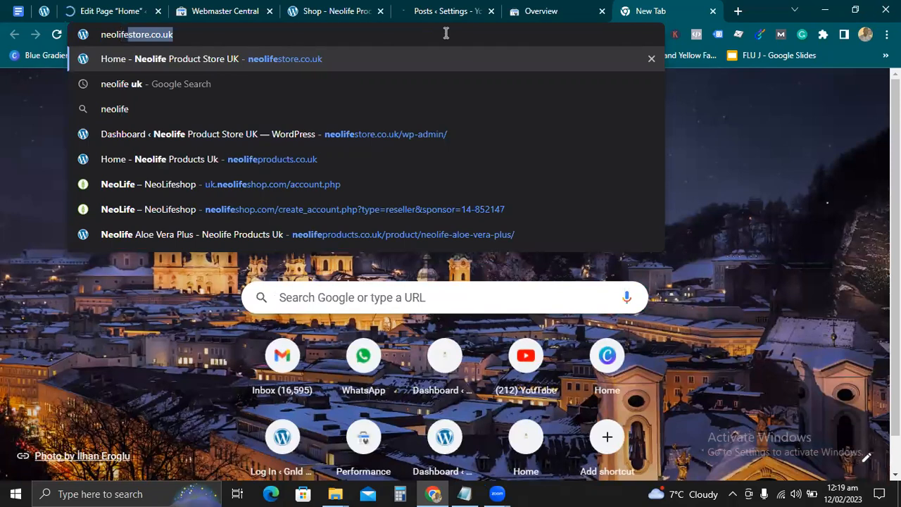
pyautogui.write(' pe')
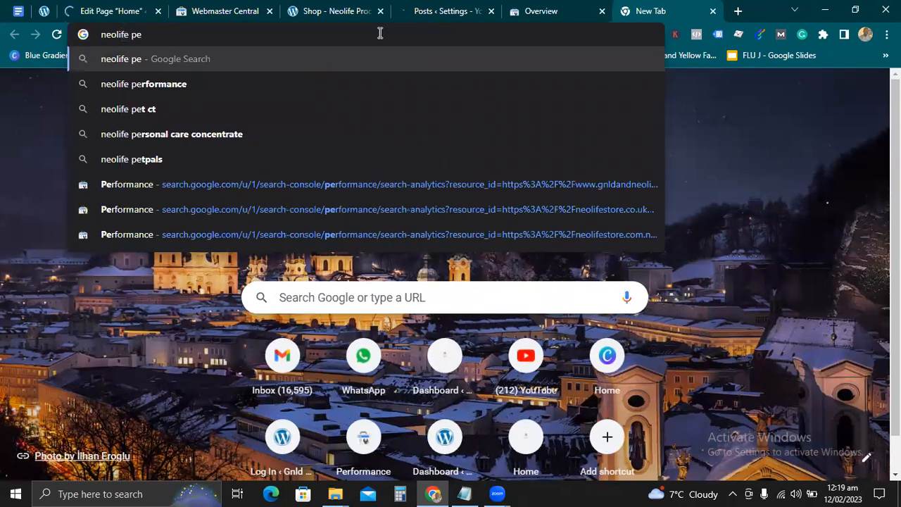
pyautogui.press('BackSpace')
pyautogui.write('roducts')
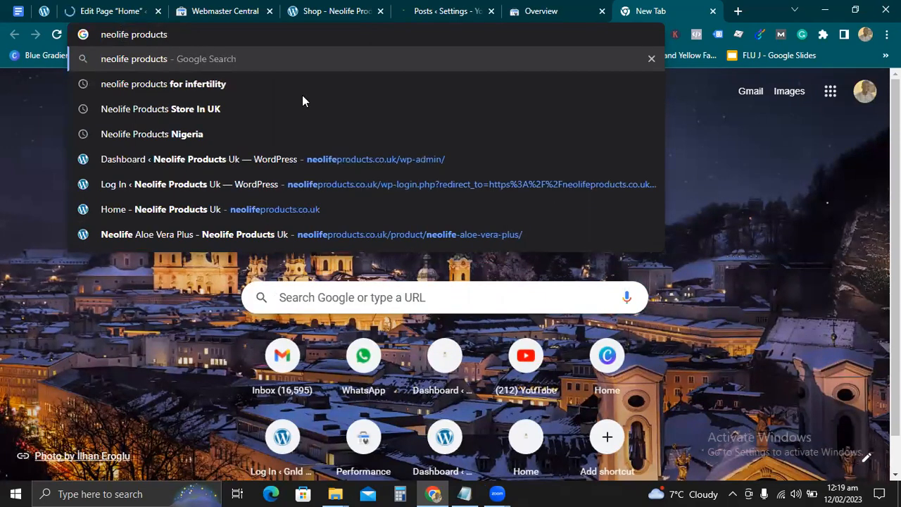
pyautogui.press('Down')
pyautogui.press('Return')
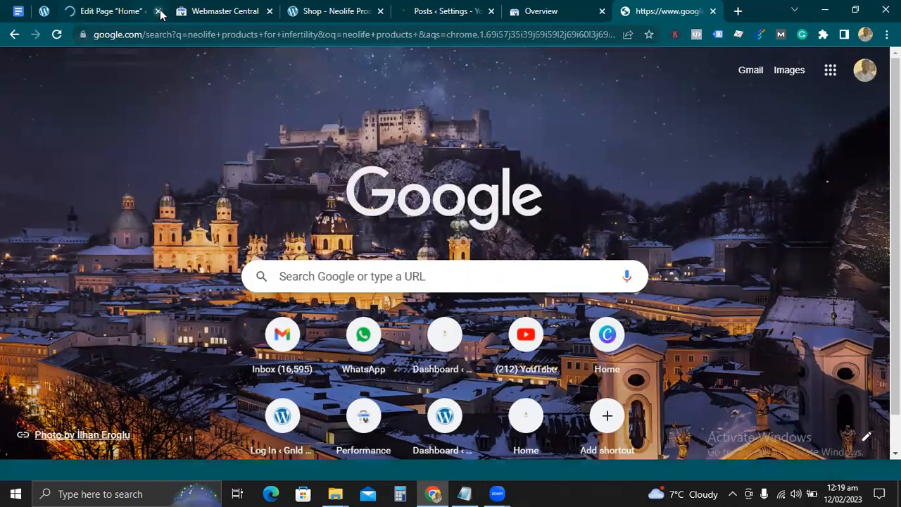
pyautogui.click(158, 12)
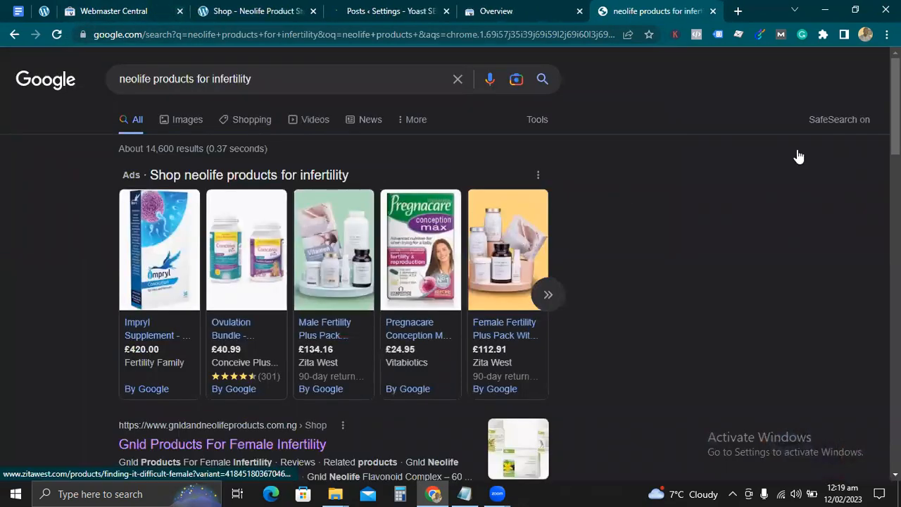
# Step: Examine how page titles and site names are displayed in the Google results for neolife products for infertility
pyautogui.scroll(-3, 451, 267)
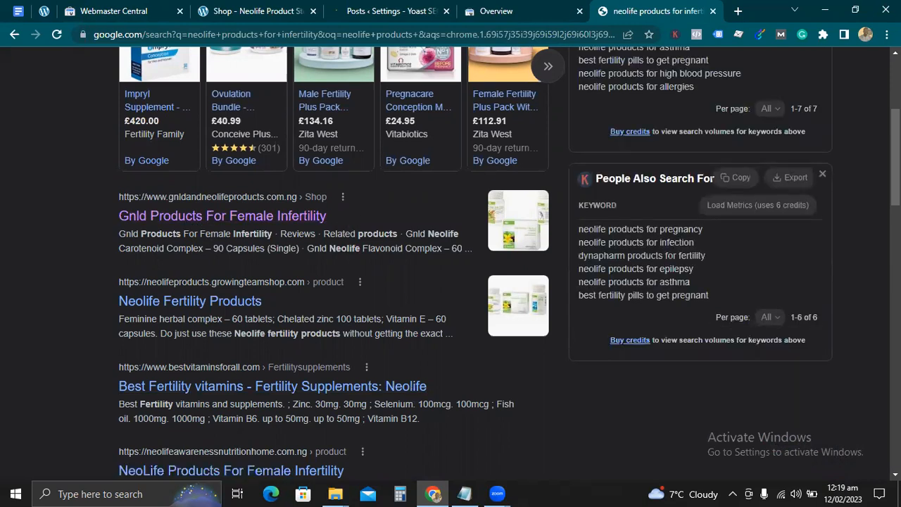
pyautogui.scroll(-2, 331, 282)
pyautogui.scroll(-6, 331, 281)
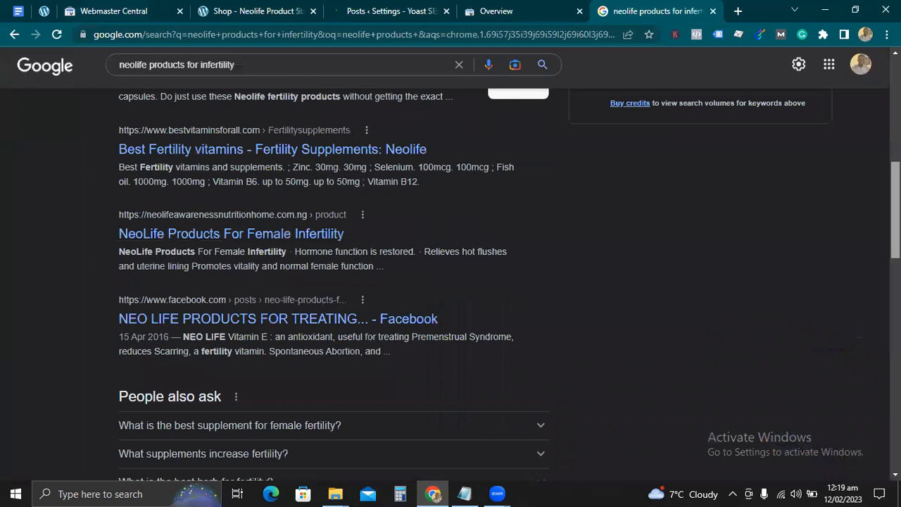
pyautogui.scroll(1, 331, 282)
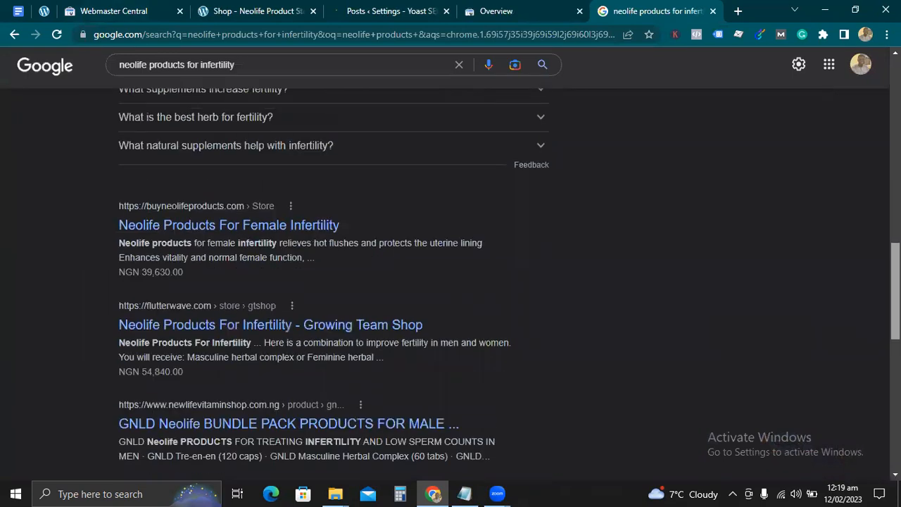
pyautogui.scroll(-1, 331, 281)
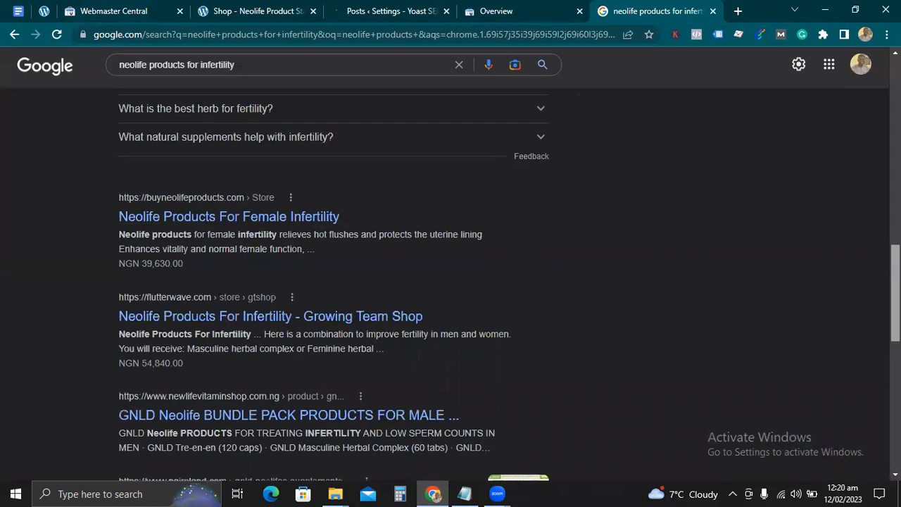
pyautogui.scroll(-2, 331, 282)
pyautogui.scroll(-1, 331, 282)
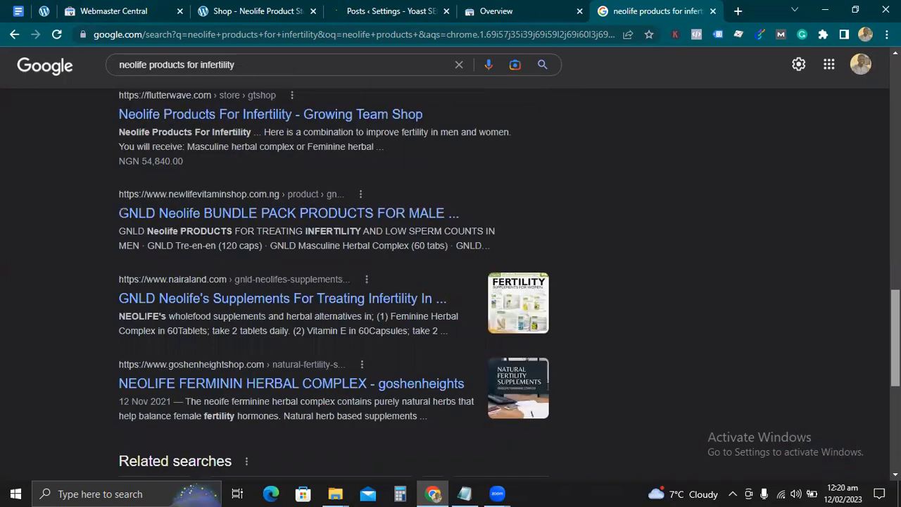
pyautogui.scroll(-1, 331, 282)
pyautogui.scroll(1, 227, 376)
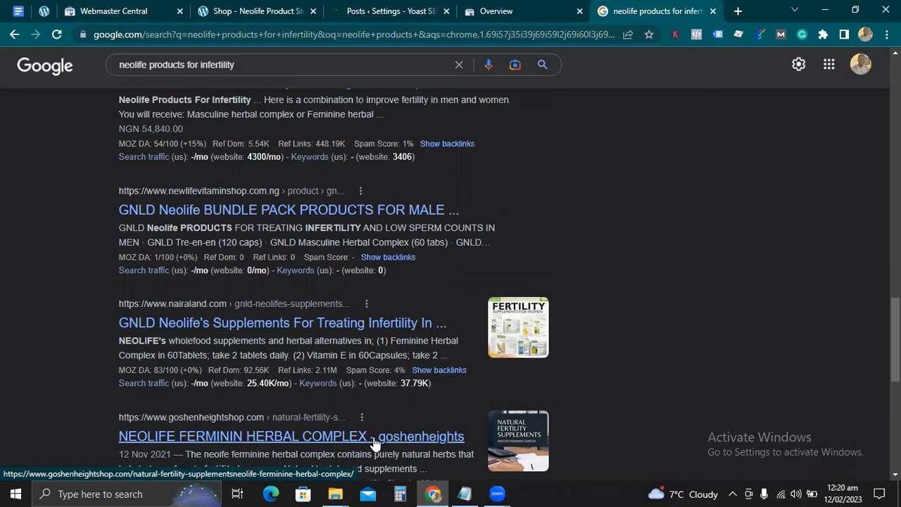
# Step: Return to the Yoast SEO Posts settings and save the changed SEO title template
pyautogui.click(44, 11)
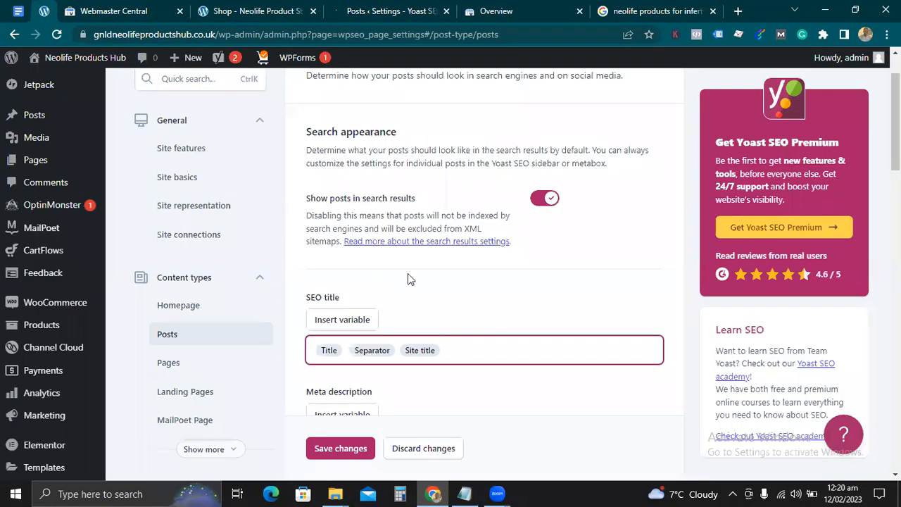
pyautogui.scroll(-2, 550, 223)
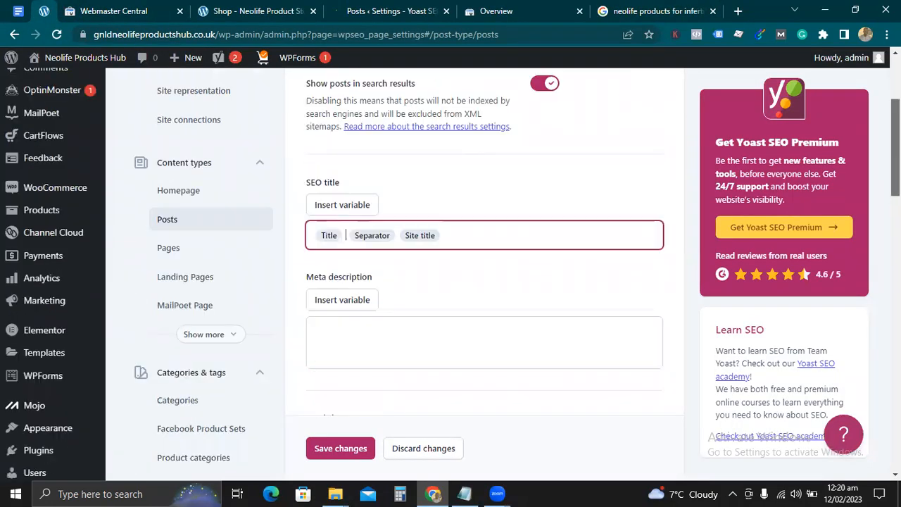
pyautogui.click(344, 448)
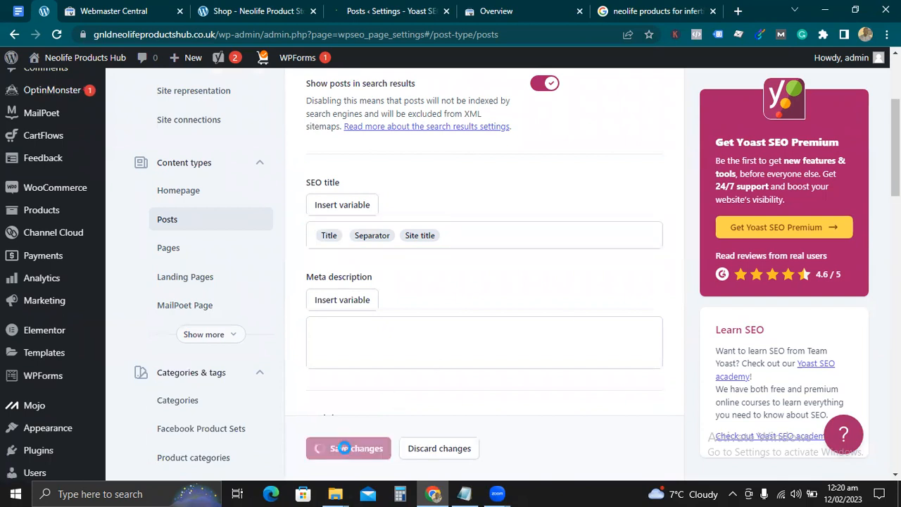
# Step: Remove the Page number variable from the SEO title template in the Pages settings and save the changes
pyautogui.click(169, 250)
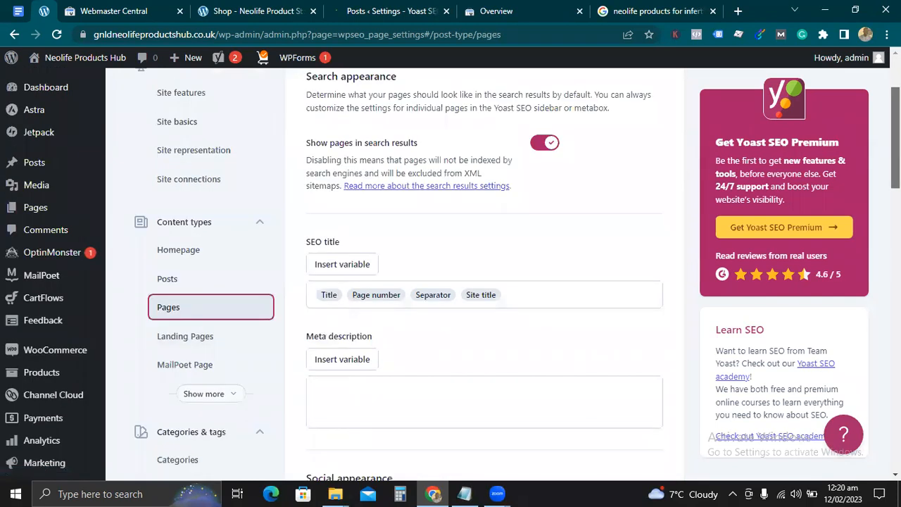
pyautogui.click(412, 294)
pyautogui.press('BackSpace')
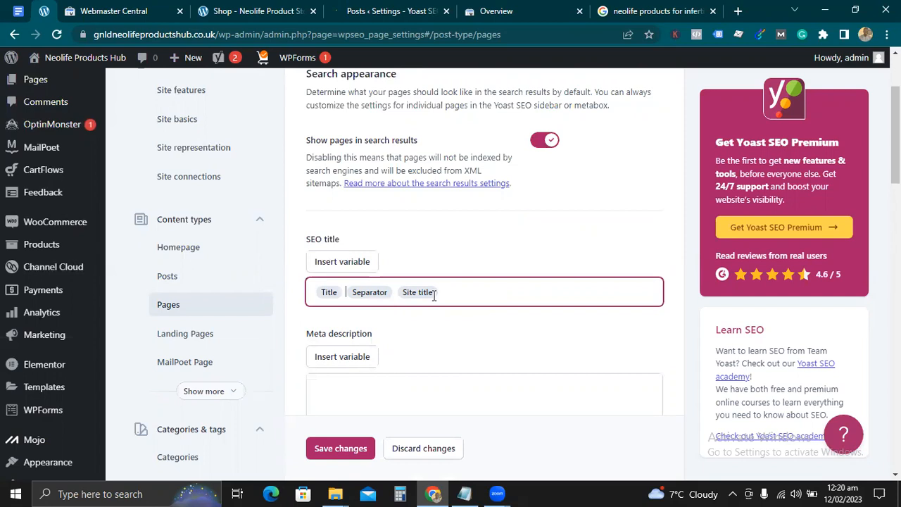
pyautogui.click(343, 454)
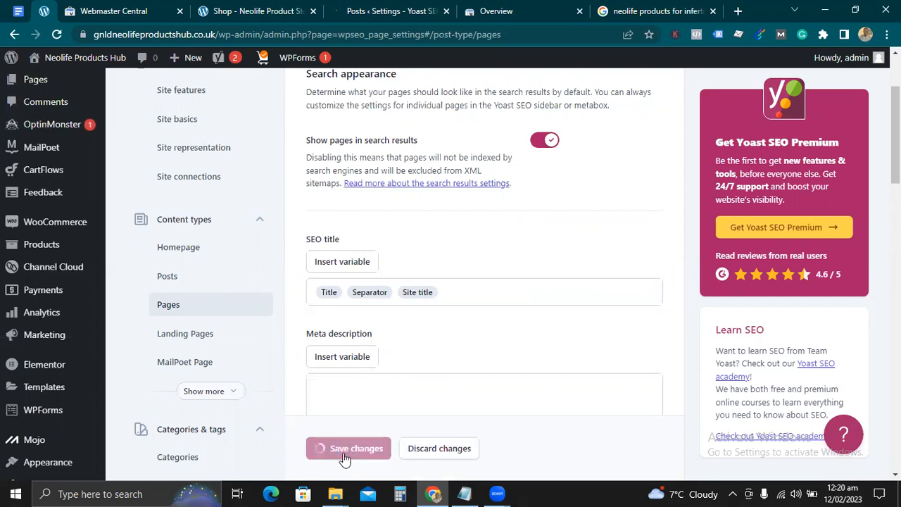
# Step: Remove the Page number variable from the SEO title template in the Landing Pages settings and save the changes
pyautogui.click(200, 336)
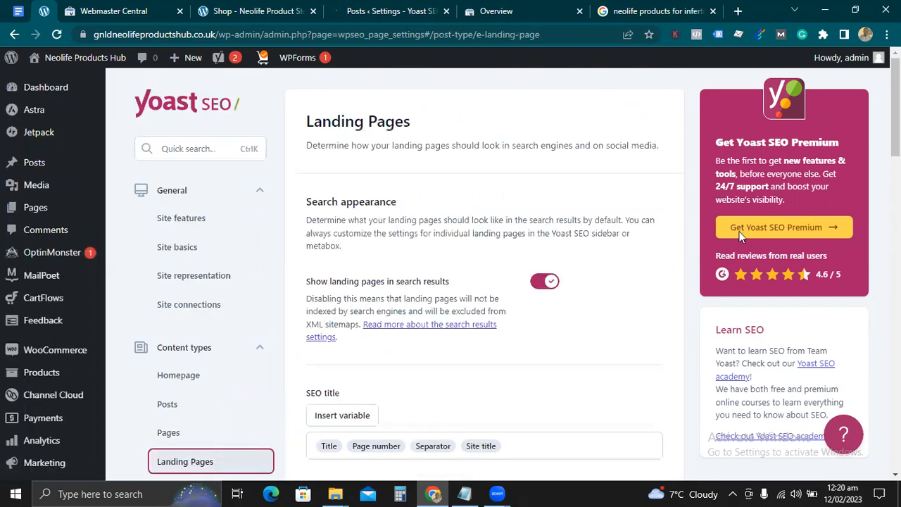
pyautogui.scroll(-3, 479, 282)
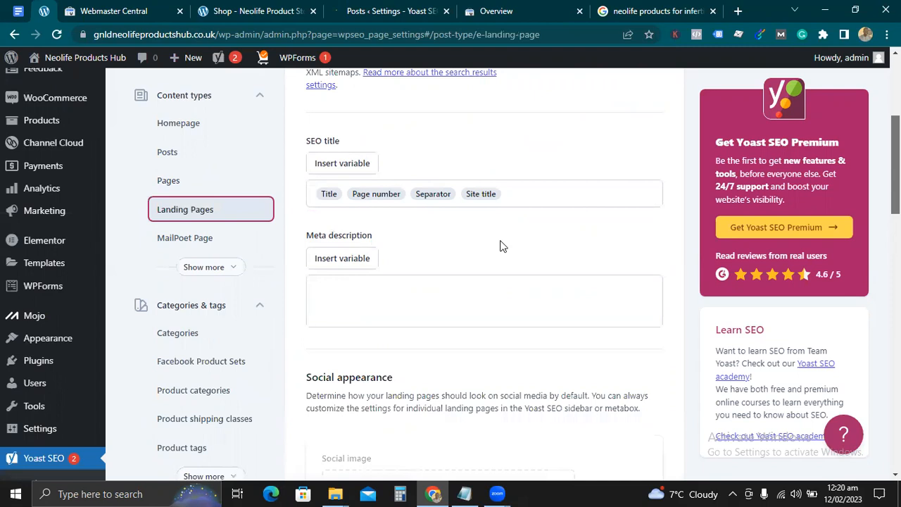
pyautogui.click(407, 198)
pyautogui.press('BackSpace')
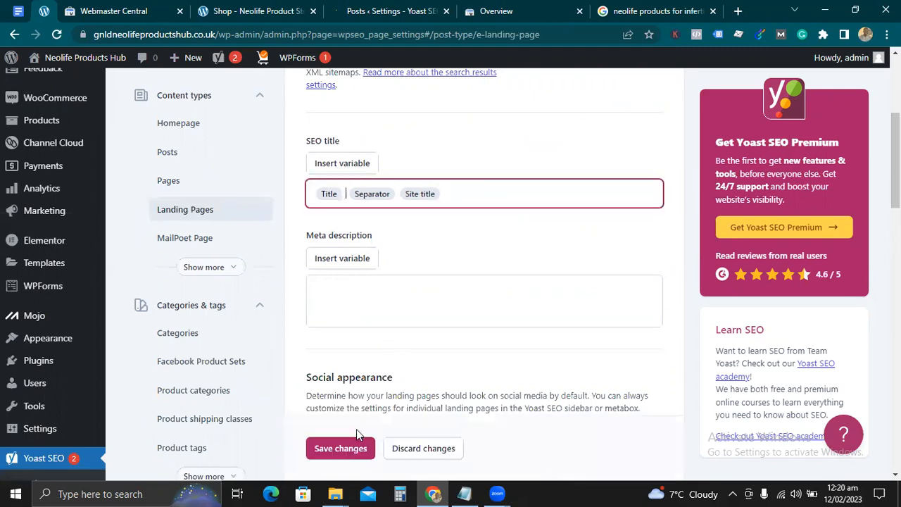
pyautogui.click(344, 447)
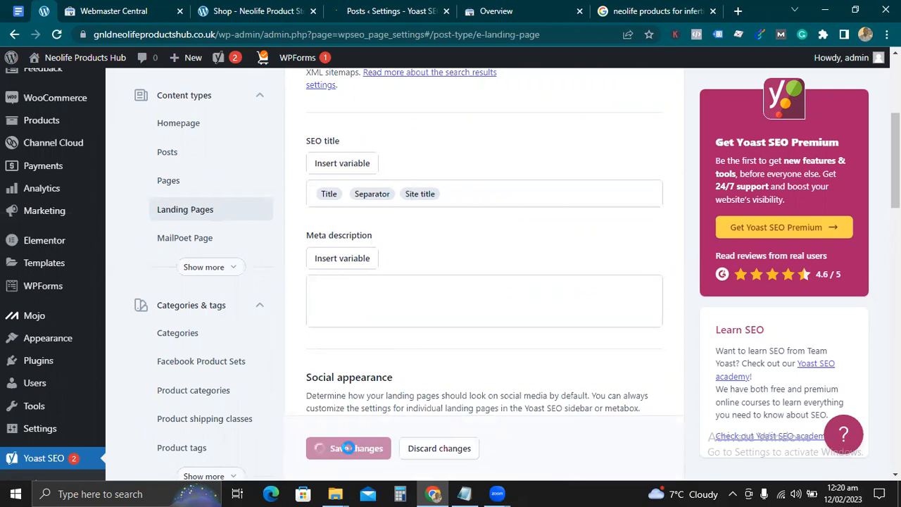
# Step: Open the Products content type settings and remove the Page number variable from the SEO title template
pyautogui.click(238, 270)
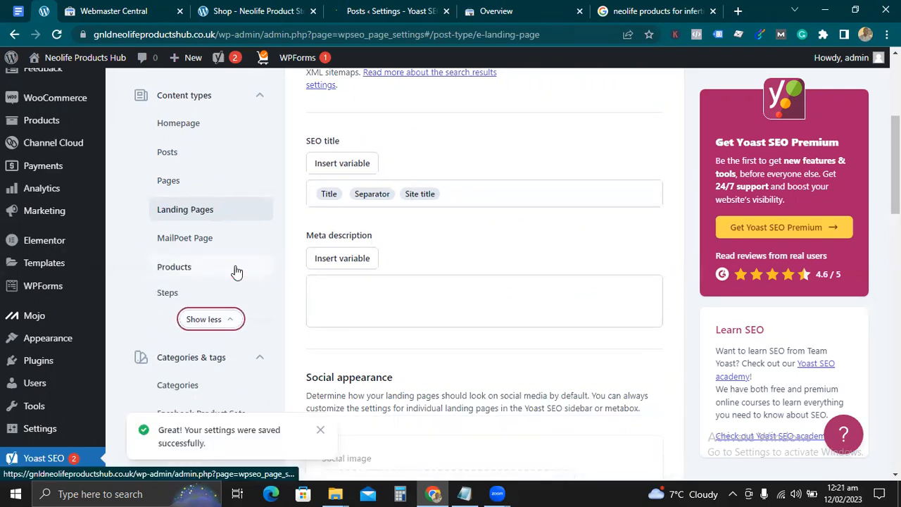
pyautogui.click(183, 271)
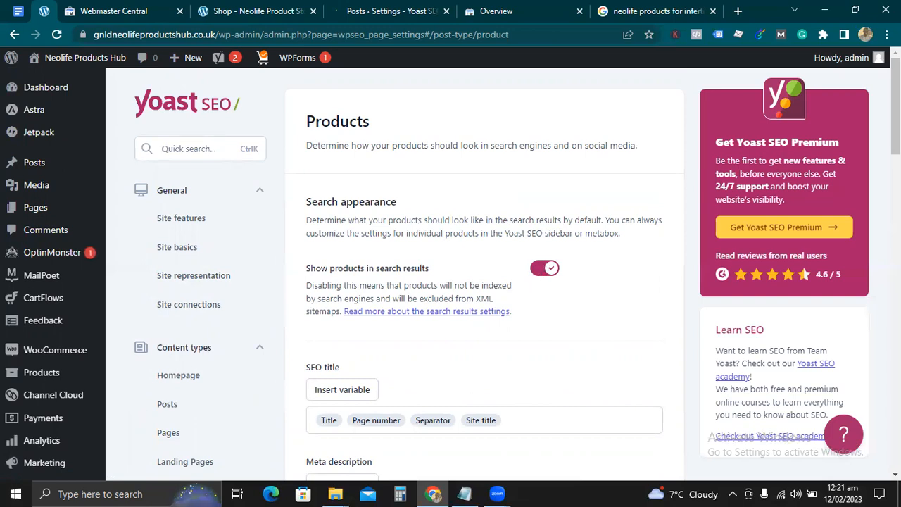
pyautogui.scroll(-3, 451, 282)
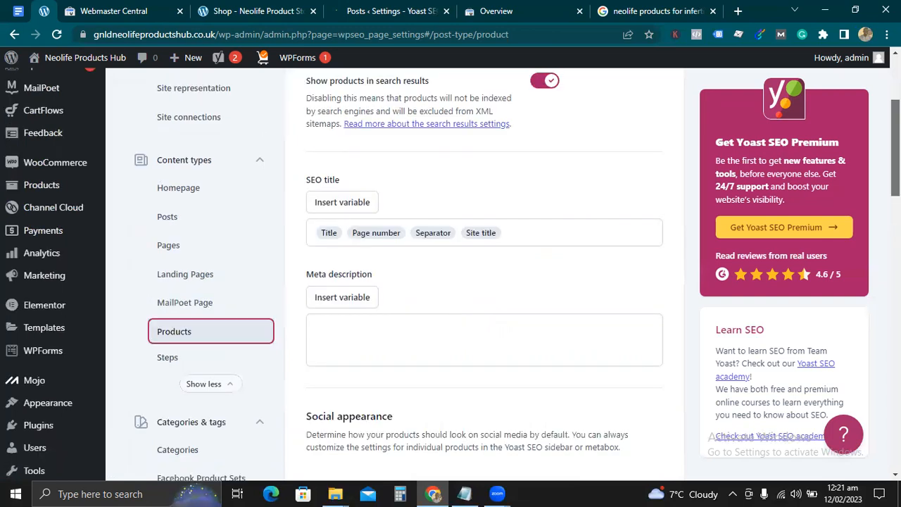
pyautogui.scroll(-1, 398, 255)
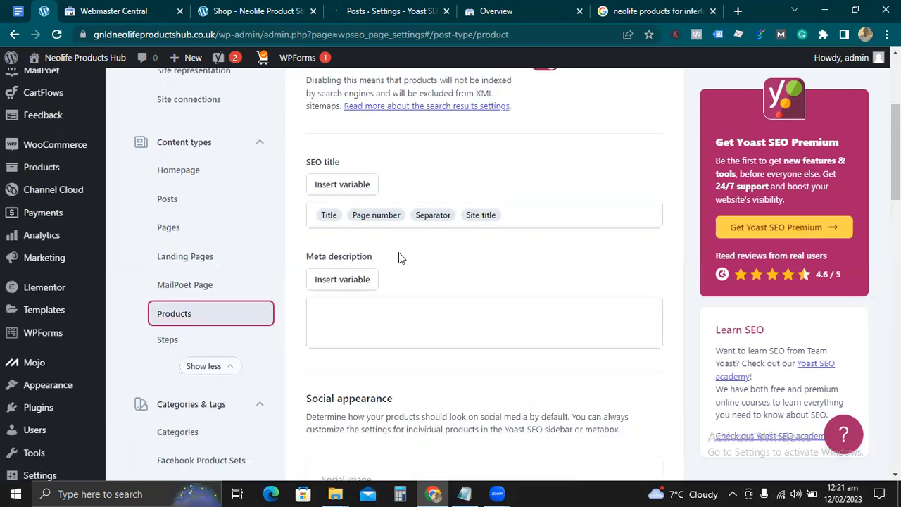
pyautogui.click(409, 217)
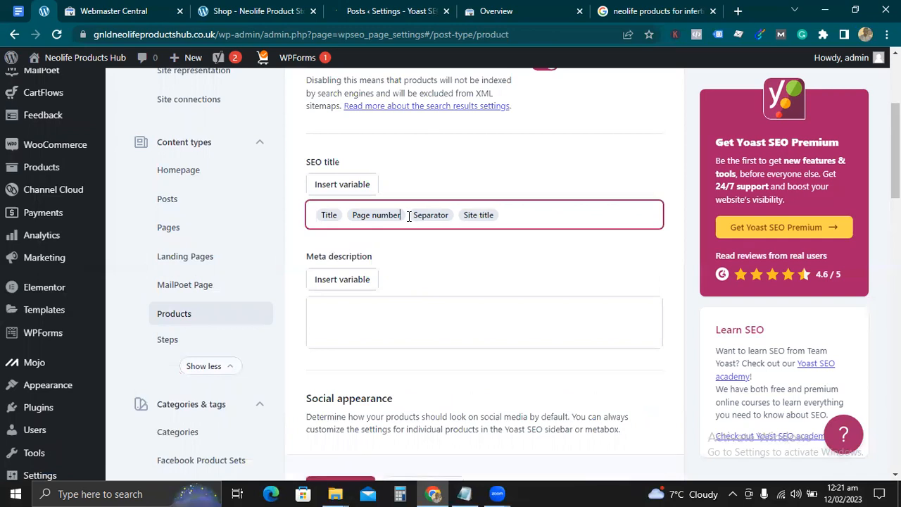
pyautogui.press('BackSpace')
# Step: Delete the Separator and Site title variables from the Products SEO title template and insert them again after Title
pyautogui.click(463, 216)
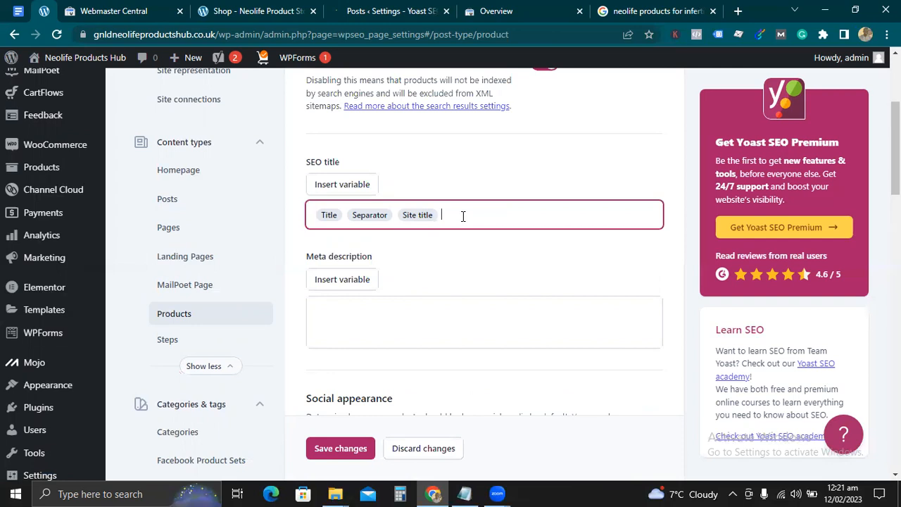
pyautogui.write('%')
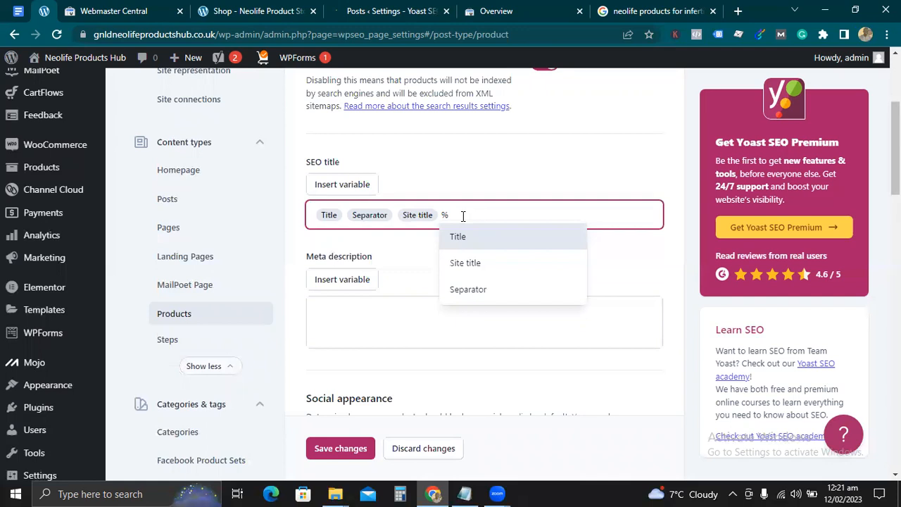
pyautogui.press('BackSpace')
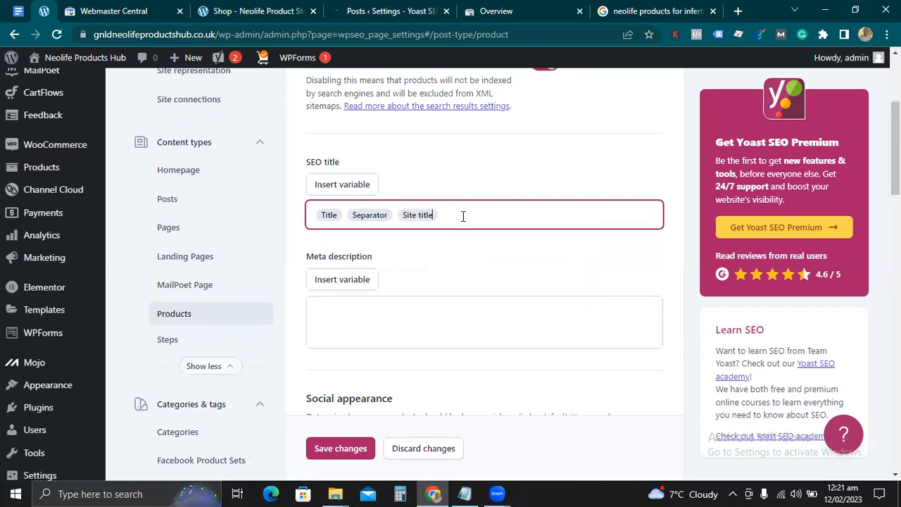
pyautogui.press('BackSpace')
pyautogui.press('BackSpace')
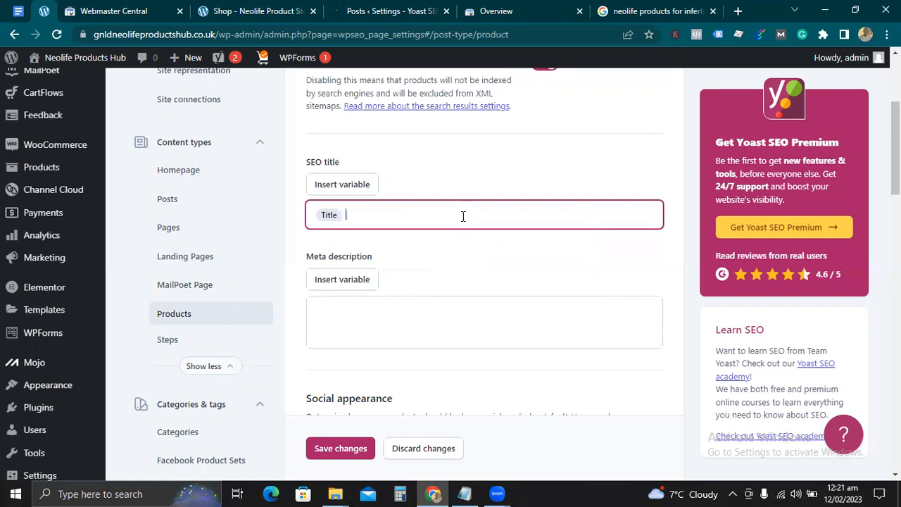
pyautogui.write('%')
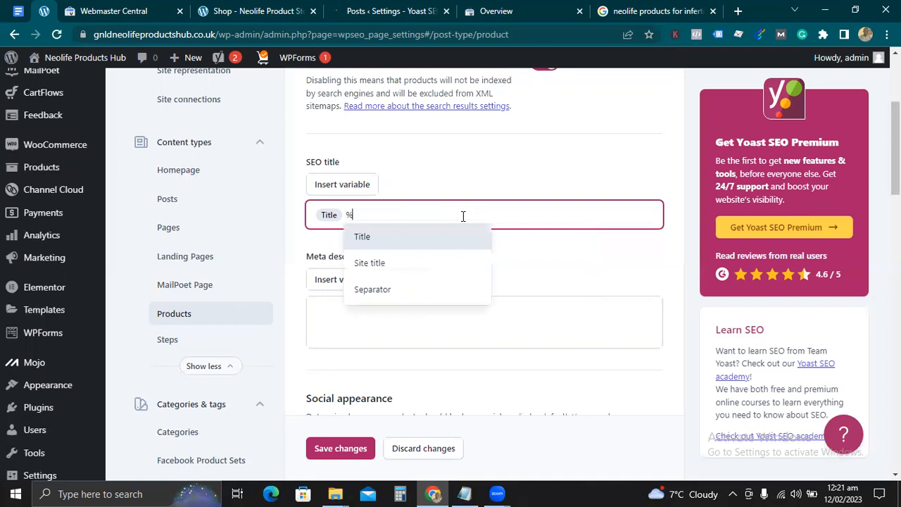
pyautogui.click(405, 290)
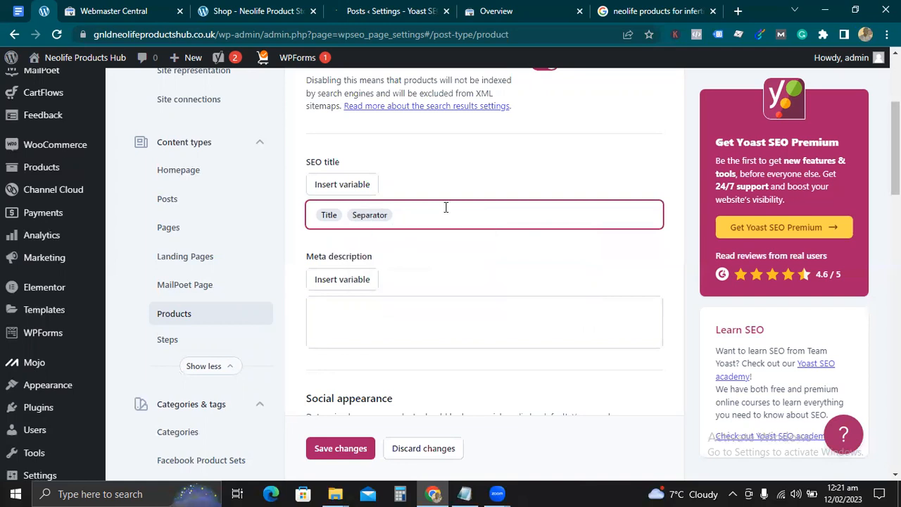
pyautogui.write('%')
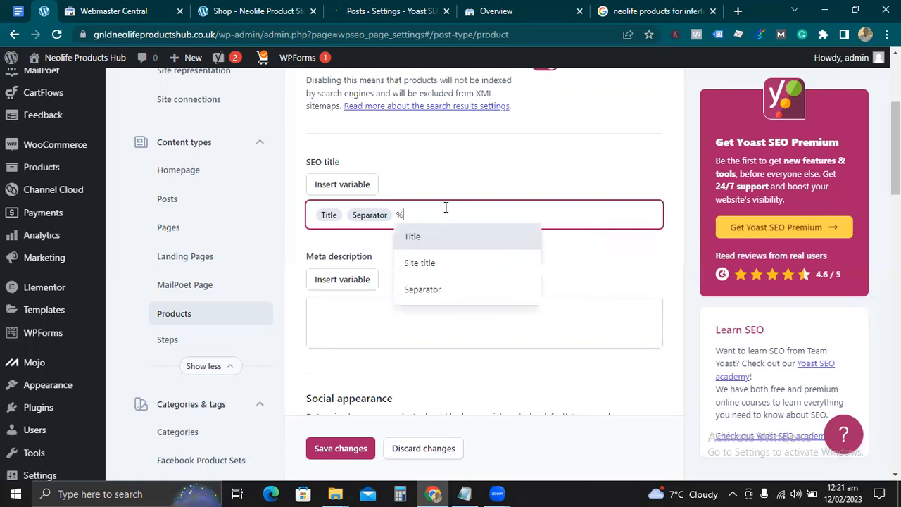
pyautogui.click(435, 264)
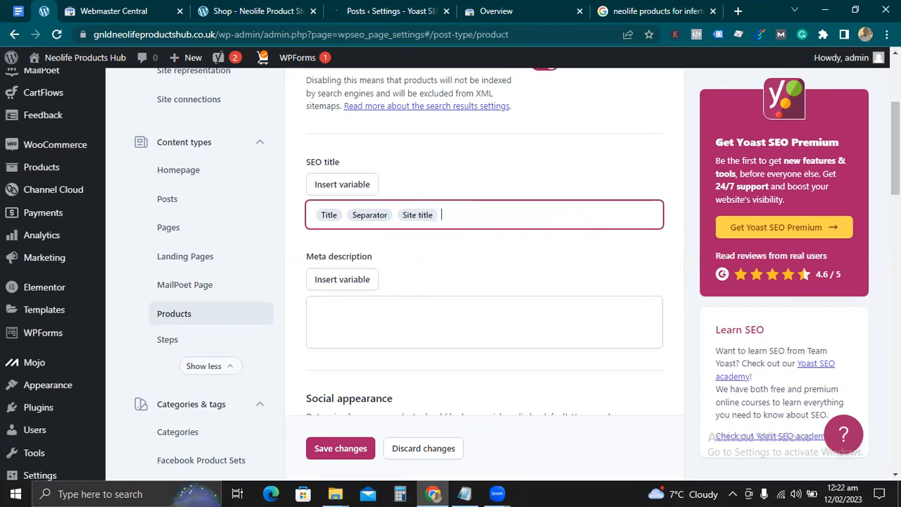
# Step: Save the changed SEO title template for Products
pyautogui.scroll(-2, 565, 370)
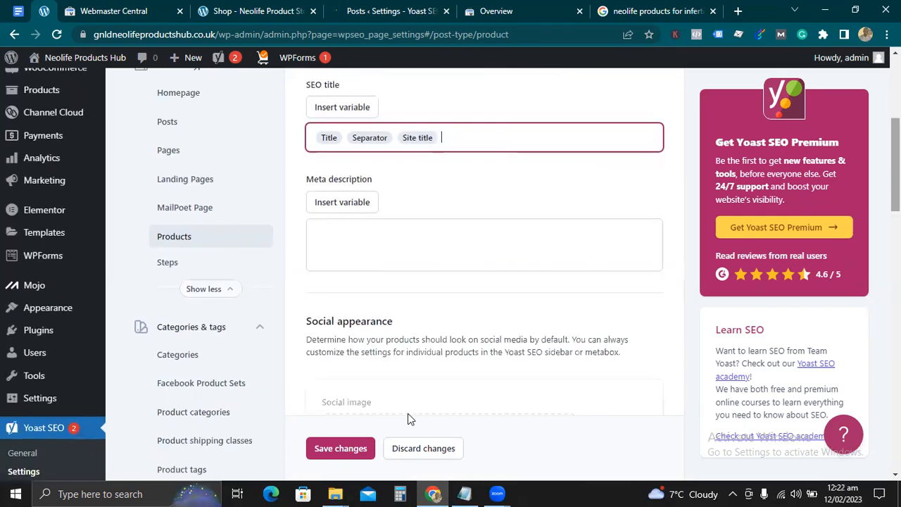
pyautogui.click(343, 449)
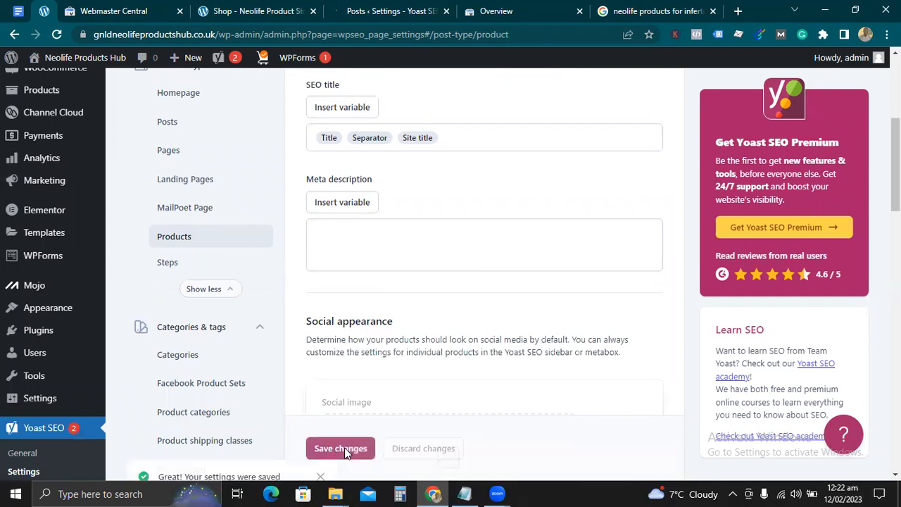
# Step: Open the Steps content type settings and delete the Page number and Title variables from the SEO title template
pyautogui.click(167, 263)
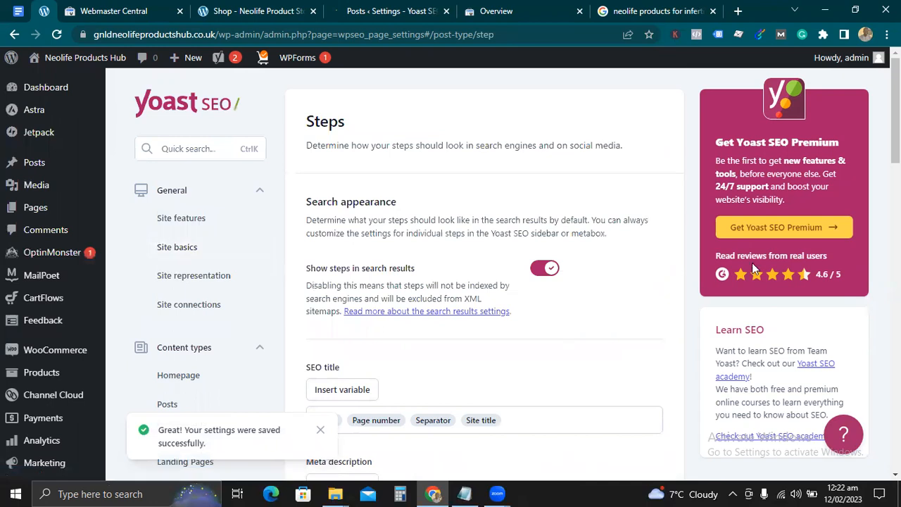
pyautogui.scroll(-1, 485, 274)
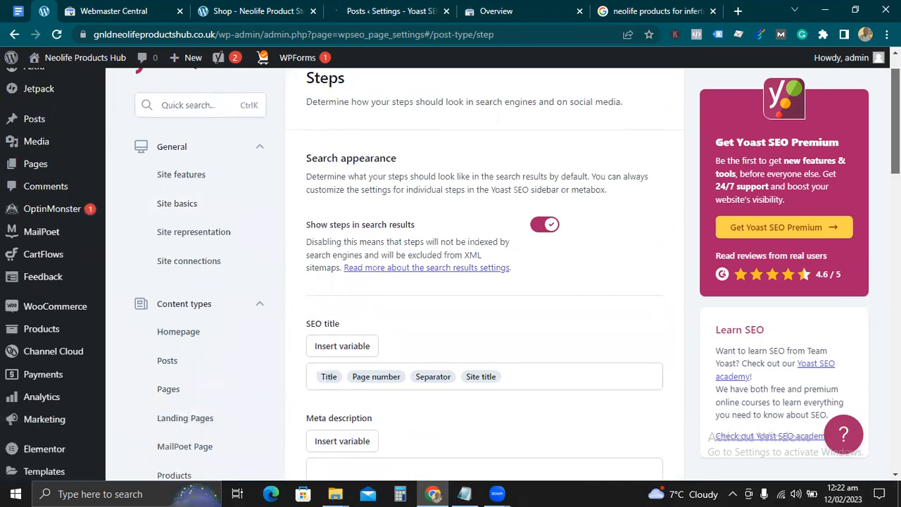
pyautogui.scroll(-2, 430, 240)
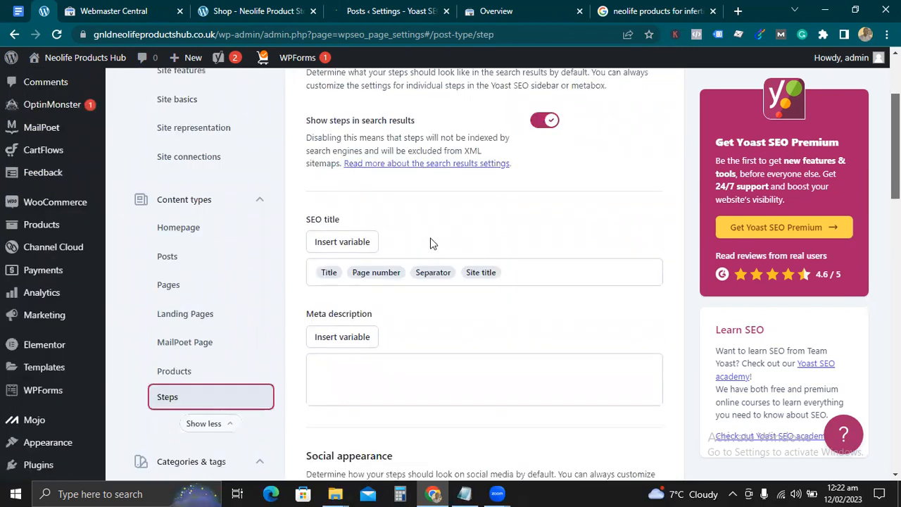
pyautogui.scroll(-2, 419, 219)
pyautogui.click(410, 202)
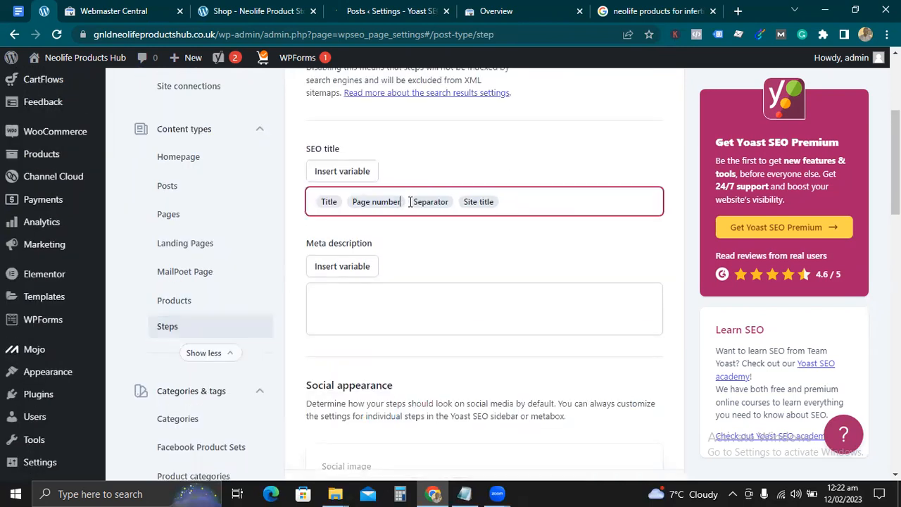
pyautogui.press('BackSpace')
pyautogui.press('BackSpace')
pyautogui.press('BackSpace')
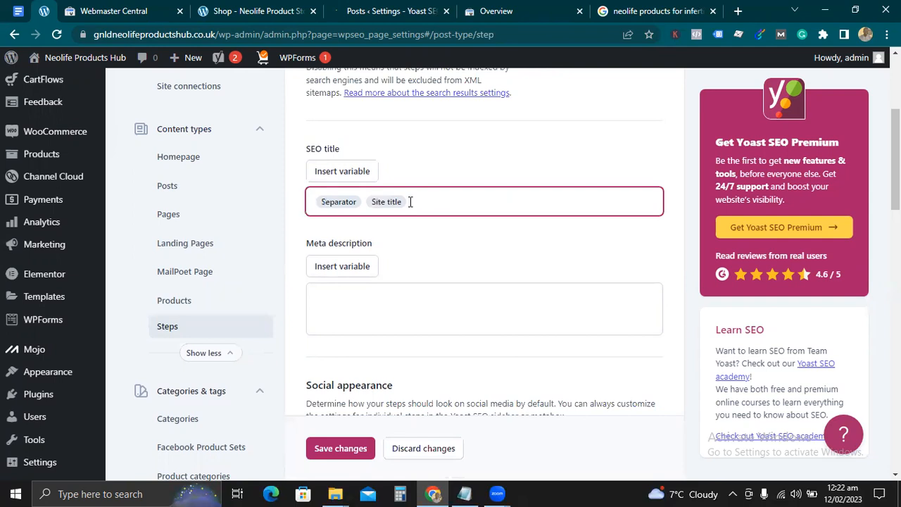
# Step: Insert the Title variable before Separator in the Steps SEO title template and save the changes
pyautogui.write('%')
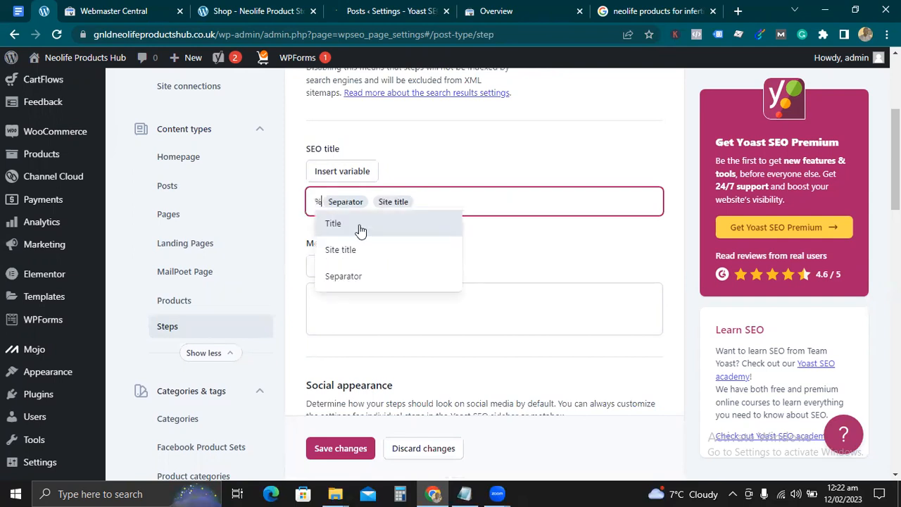
pyautogui.click(359, 227)
pyautogui.click(339, 449)
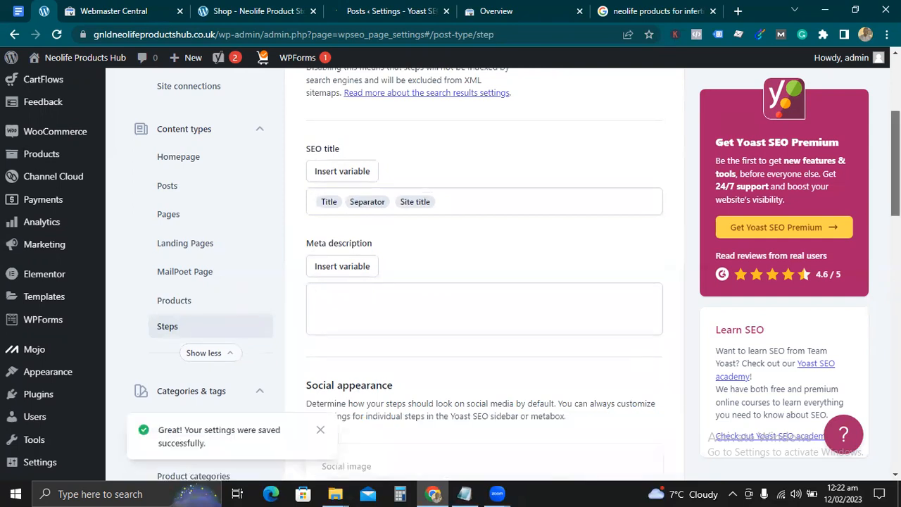
# Step: Open the Categories settings on both the Neolife Products Hub and Gnldandneolifeproducts sites and compare their SEO title templates
pyautogui.scroll(-3, 291, 243)
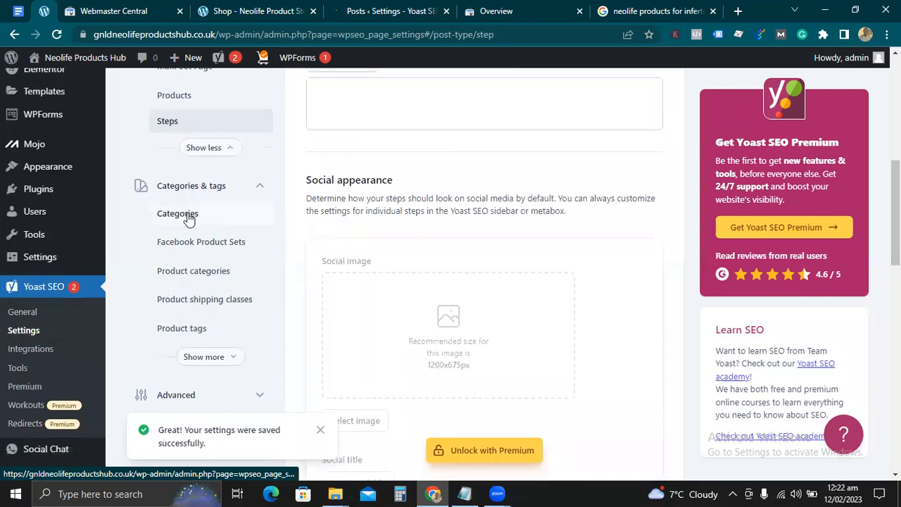
pyautogui.click(179, 214)
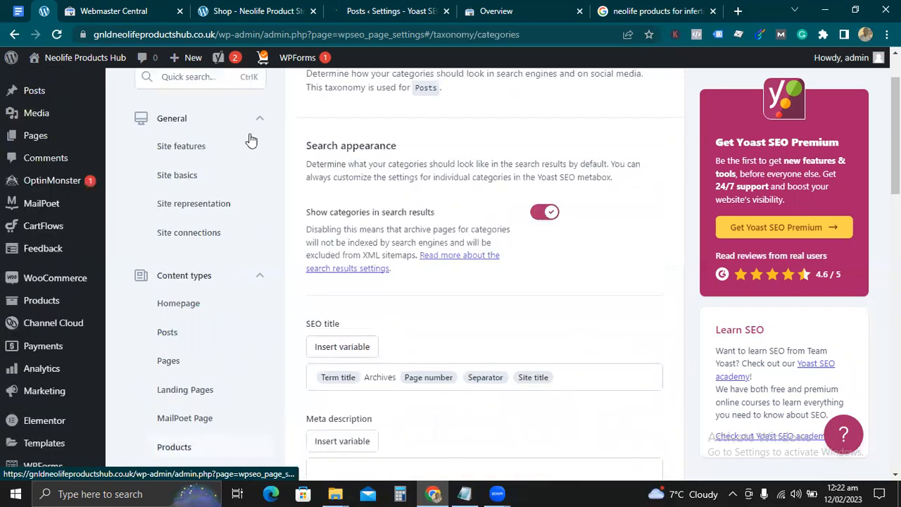
pyautogui.scroll(2, 451, 268)
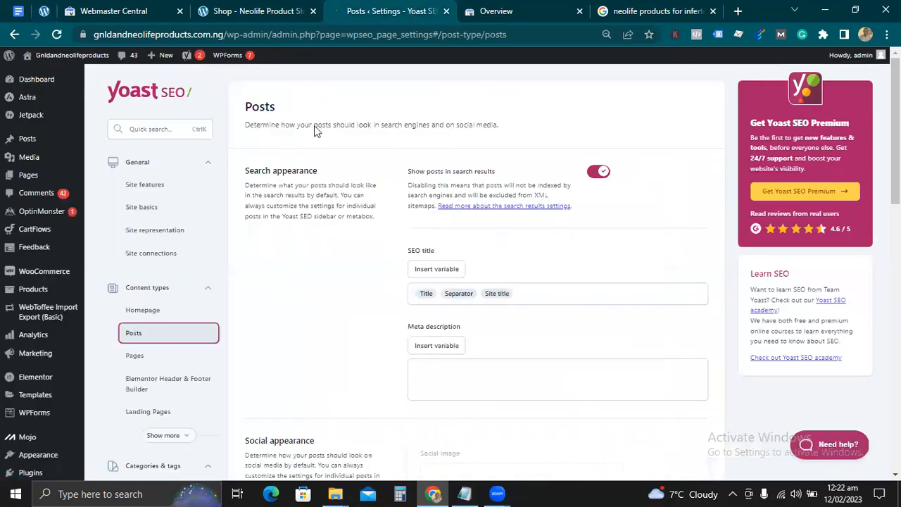
pyautogui.scroll(-3, 157, 423)
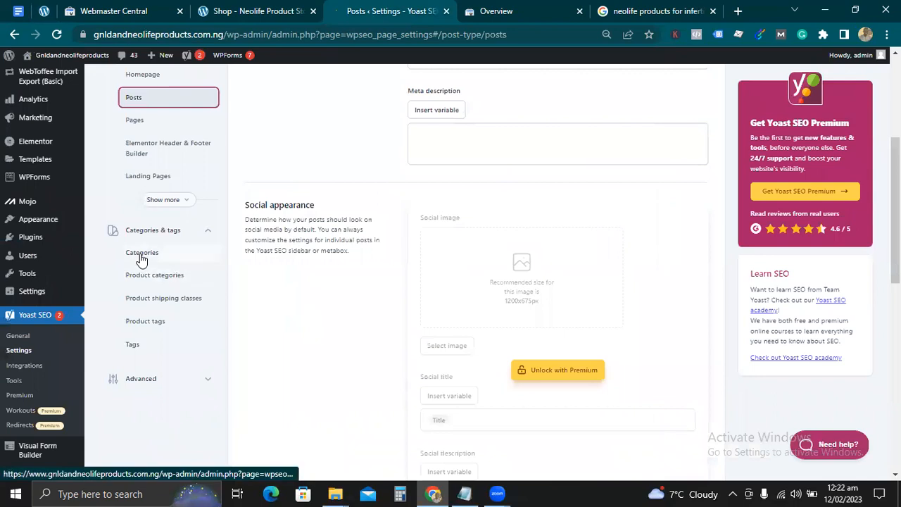
pyautogui.click(141, 257)
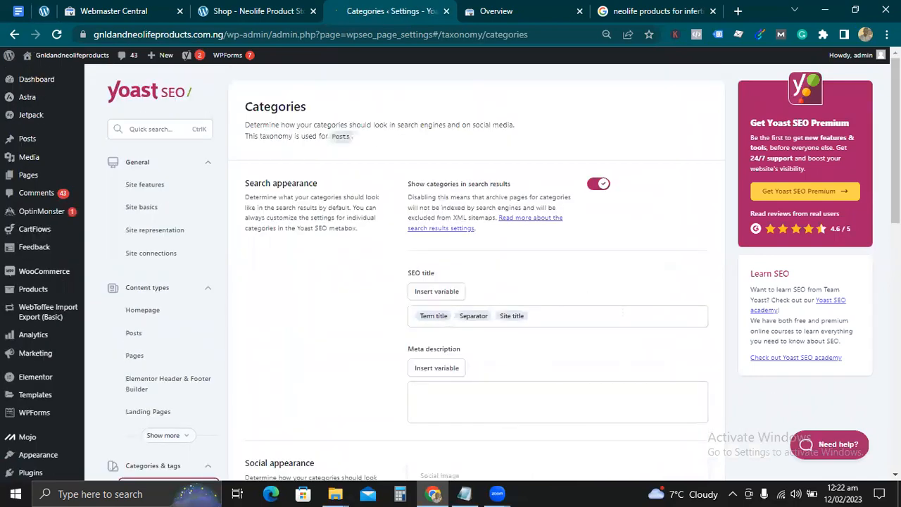
pyautogui.scroll(-1, 445, 290)
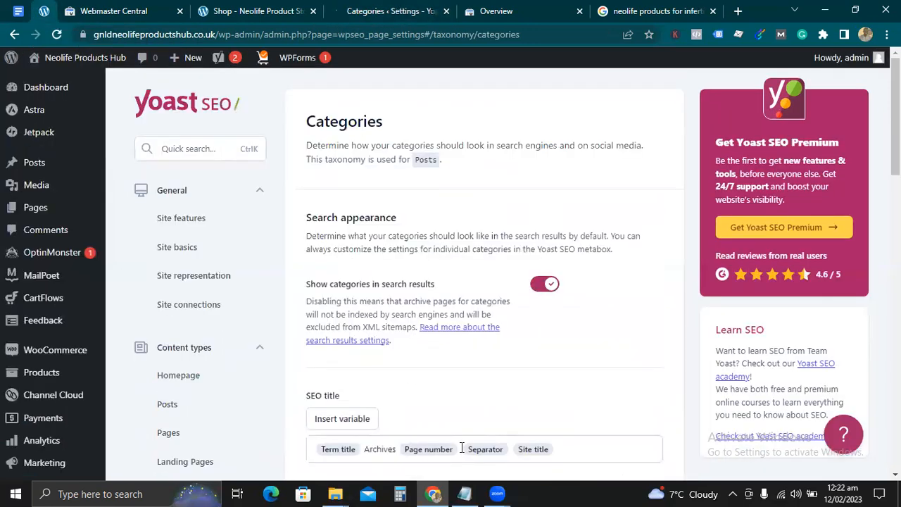
# Step: Remove the Page number variable and the word Archives from the Categories SEO title template on the Neolife Products Hub site
pyautogui.click(461, 448)
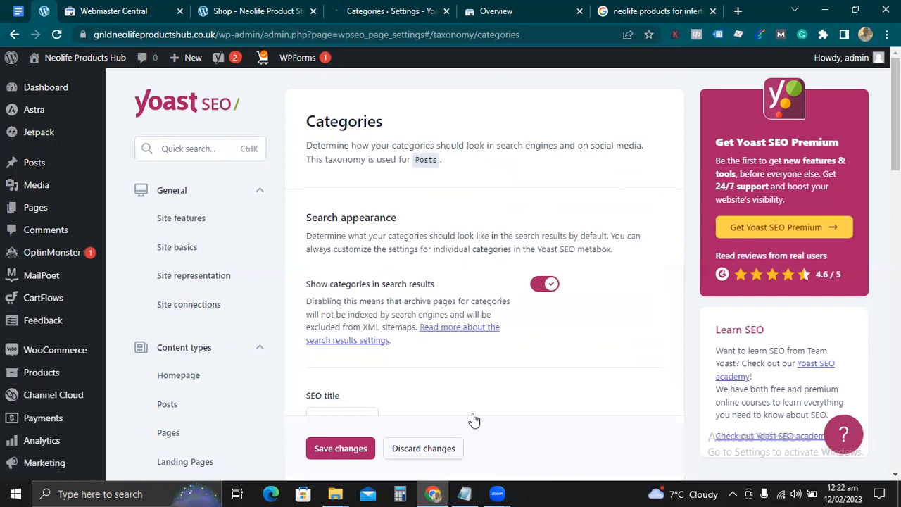
pyautogui.write('Archiv Separator Site title')
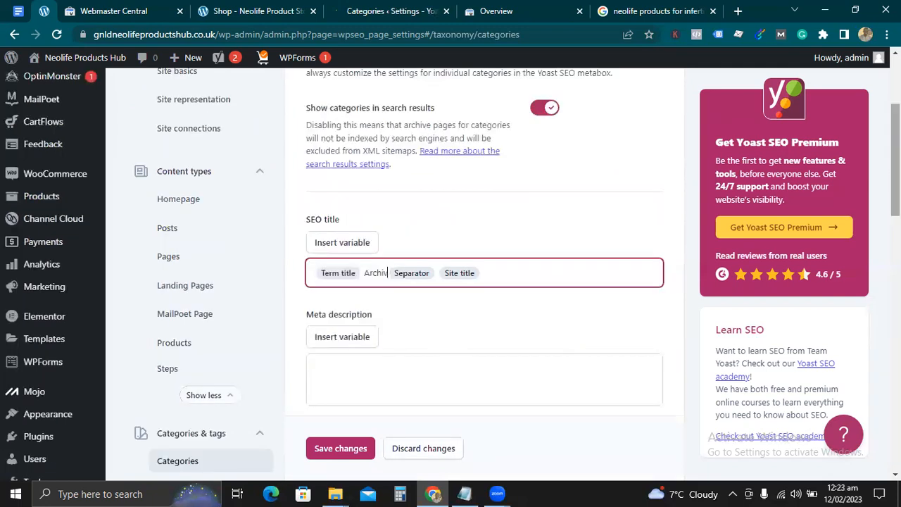
pyautogui.press('BackSpace')
pyautogui.press('BackSpace')
pyautogui.press('BackSpace')
pyautogui.press('BackSpace')
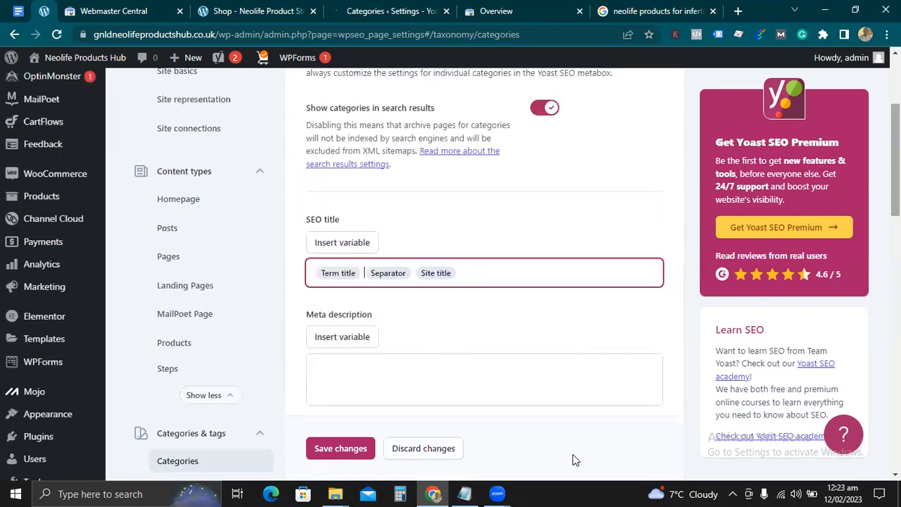
# Step: Save the Categories changes and open the Product categories settings on both the Neolife Products Hub and Gnldandneolifeproducts sites
pyautogui.click(346, 450)
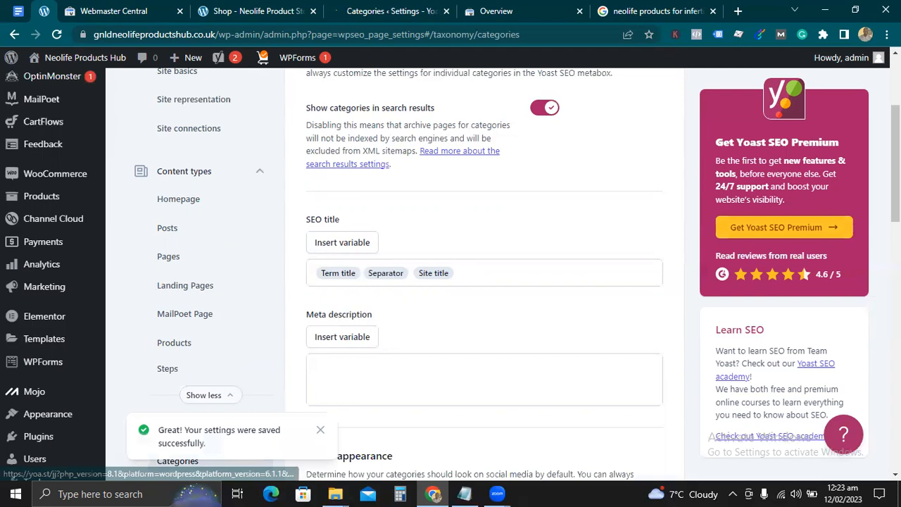
pyautogui.scroll(-2, 451, 281)
pyautogui.scroll(-1, 374, 286)
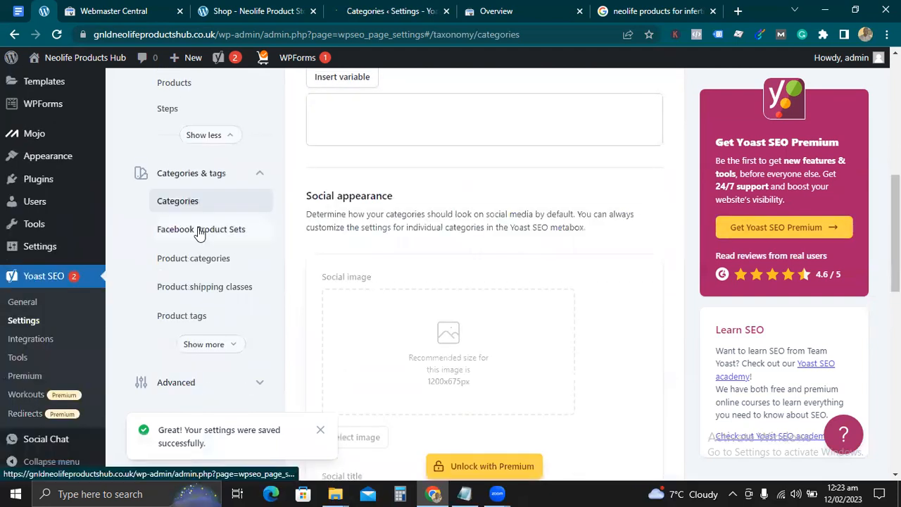
pyautogui.click(202, 264)
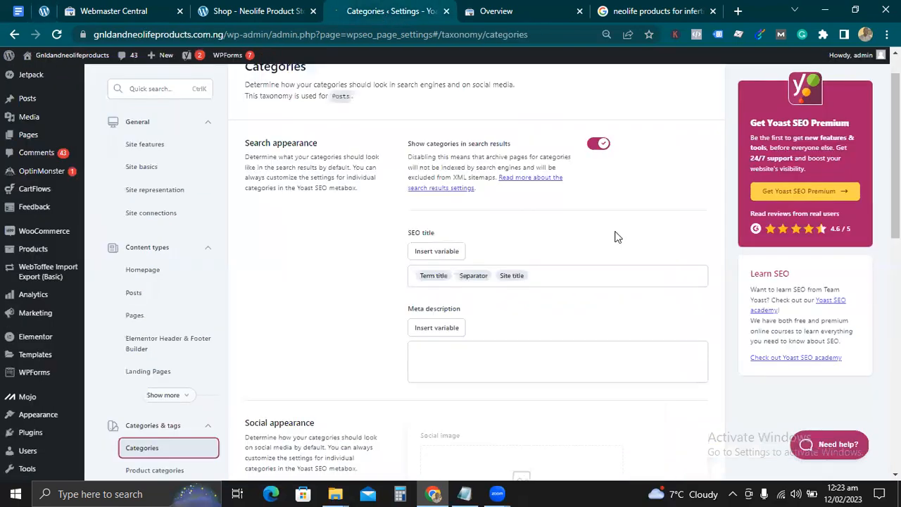
pyautogui.scroll(-3, 111, 294)
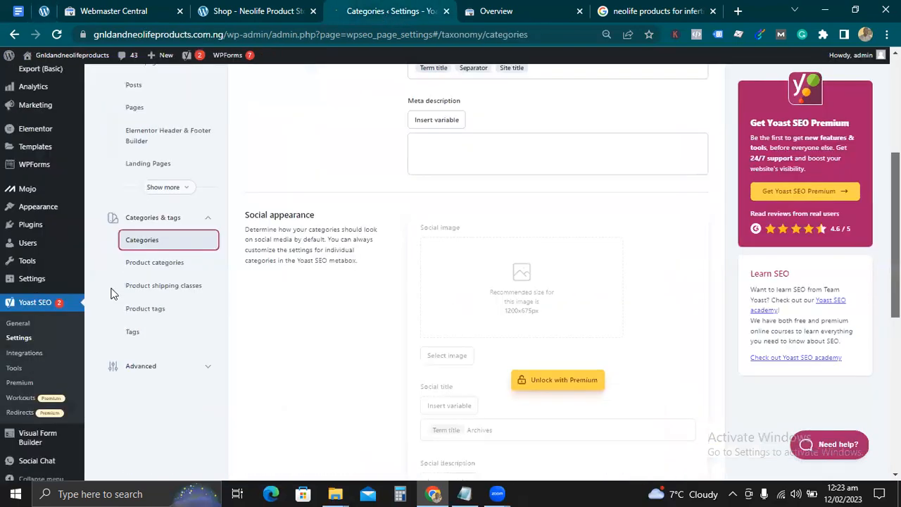
pyautogui.click(155, 264)
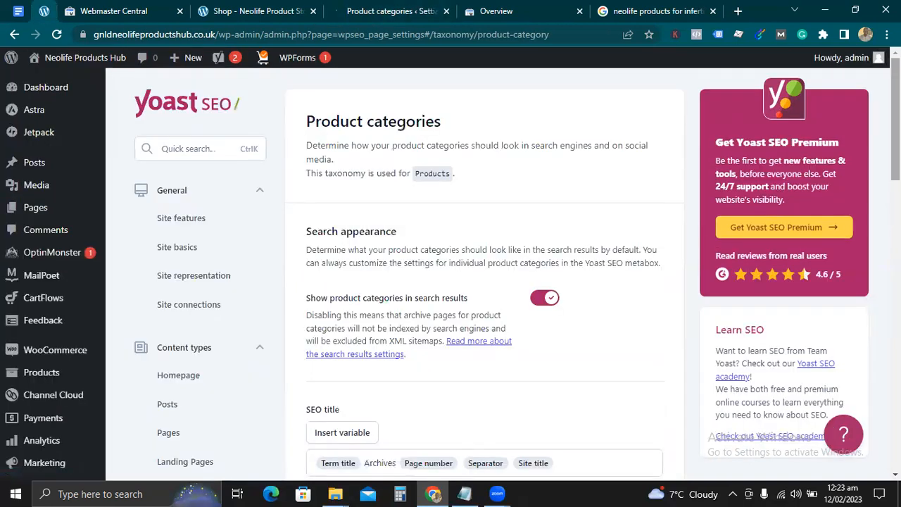
# Step: Remove the Page number variable and the word Archives from the Product categories SEO title template on Neolife Products Hub and save
pyautogui.scroll(-4, 465, 444)
pyautogui.scroll(3, 820, 208)
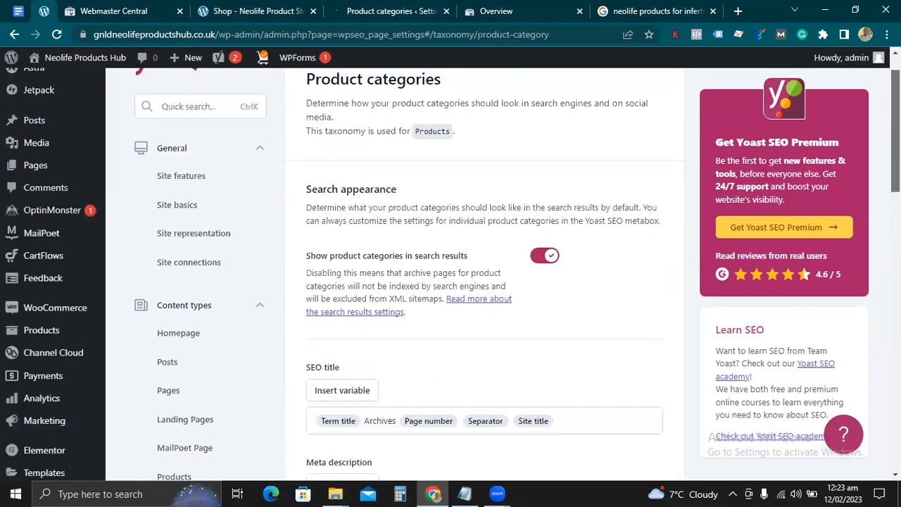
pyautogui.scroll(-3, 743, 248)
pyautogui.click(460, 192)
pyautogui.press('BackSpace')
pyautogui.press('BackSpace')
pyautogui.press('BackSpace')
pyautogui.press('BackSpace')
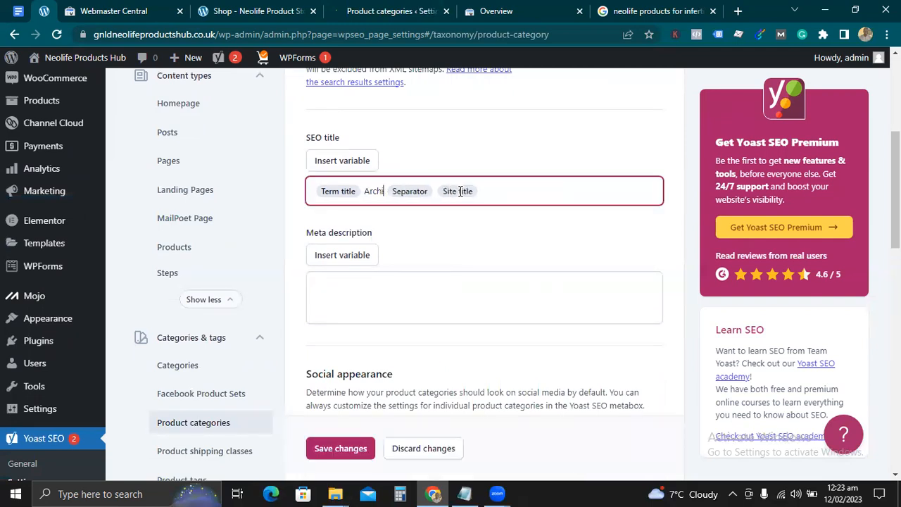
pyautogui.press('BackSpace')
pyautogui.press('BackSpace')
pyautogui.press('BackSpace')
pyautogui.press('BackSpace')
pyautogui.press('BackSpace')
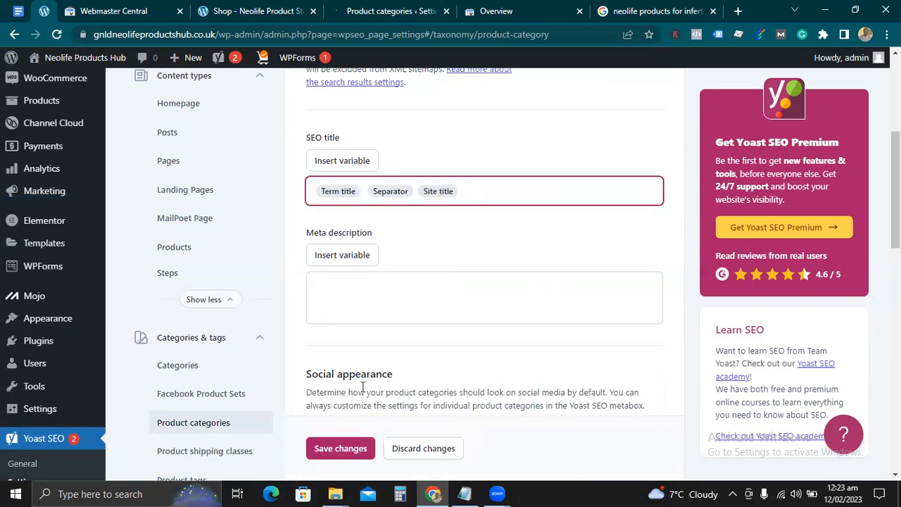
pyautogui.click(333, 445)
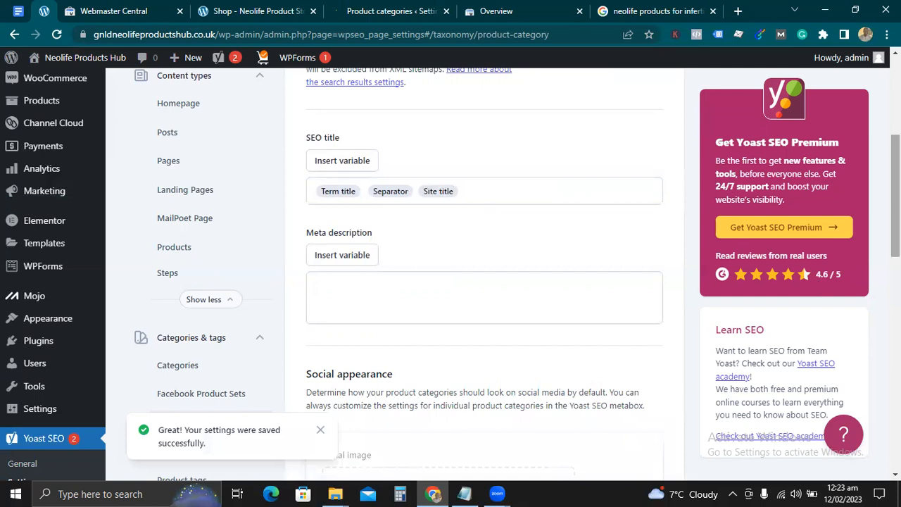
# Step: Compare the Product tags settings on both sites, and save Neolife Products Hub with product tags hidden from search results
pyautogui.scroll(-3, 485, 282)
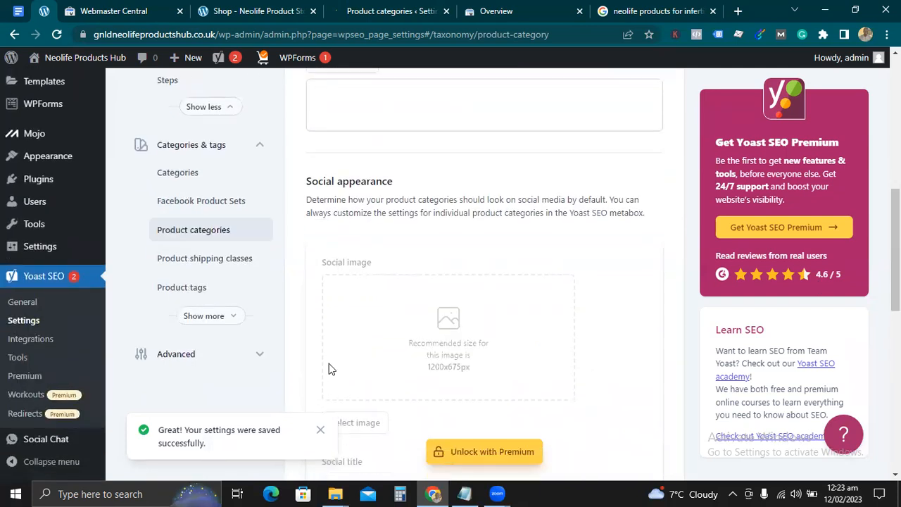
pyautogui.click(188, 294)
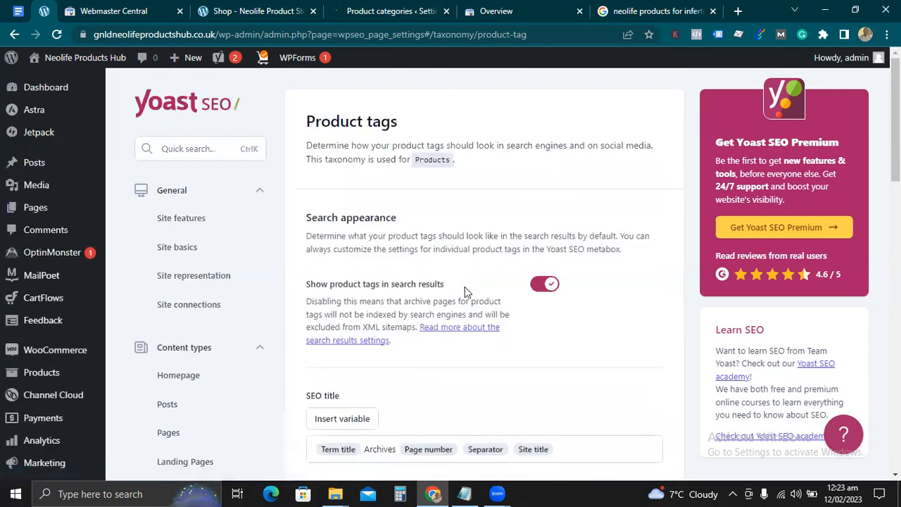
pyautogui.click(391, 11)
pyautogui.scroll(-4, 347, 342)
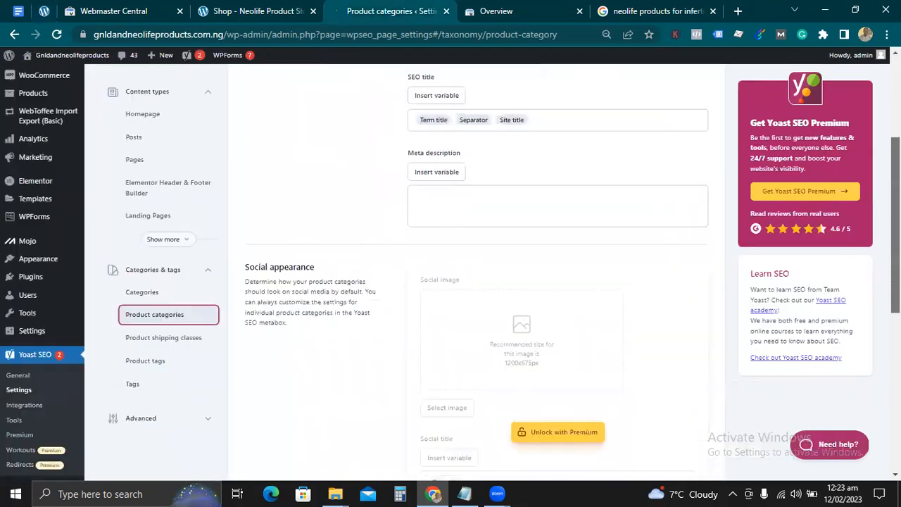
pyautogui.click(145, 304)
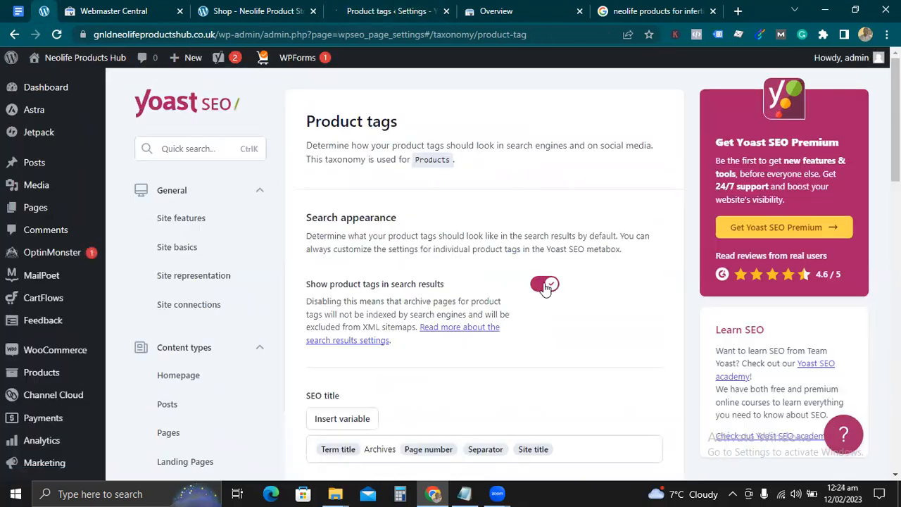
pyautogui.click(546, 285)
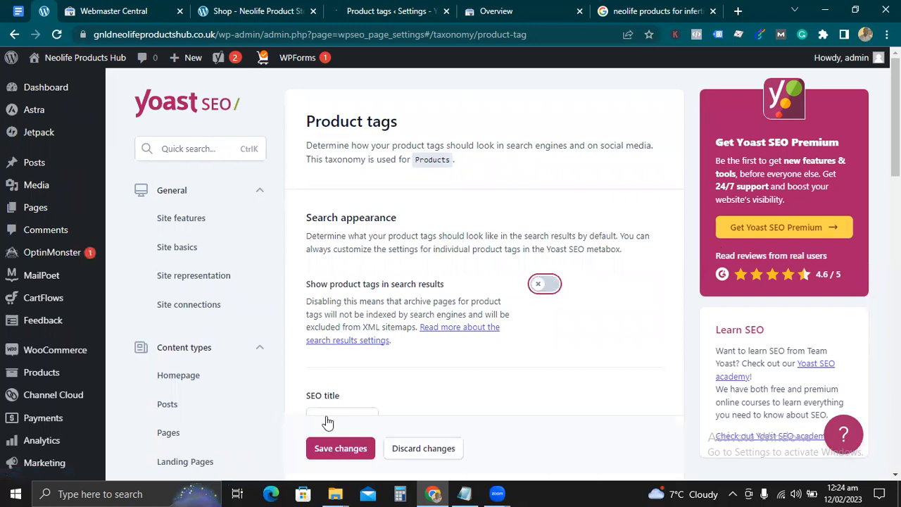
pyautogui.click(342, 449)
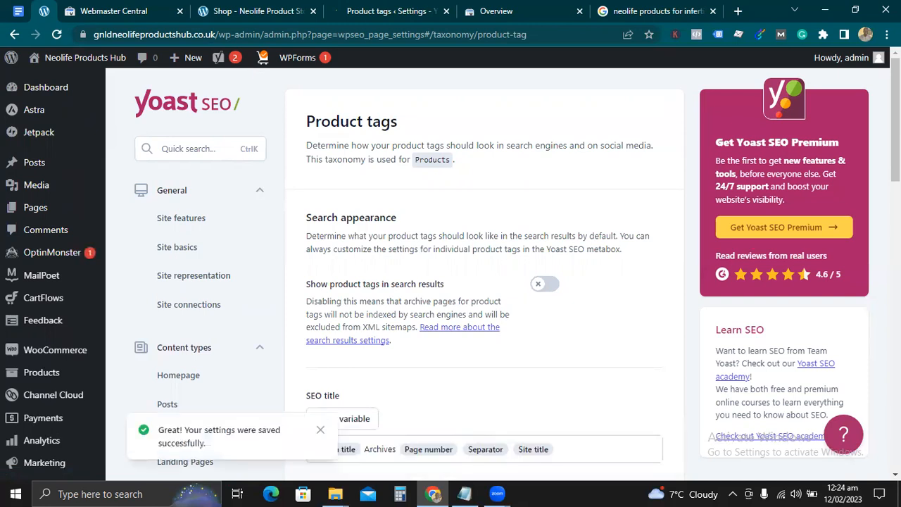
# Step: Turn off showing tags in search results in the Tags settings and save the changes
pyautogui.scroll(-3, 484, 267)
pyautogui.scroll(-4, 212, 282)
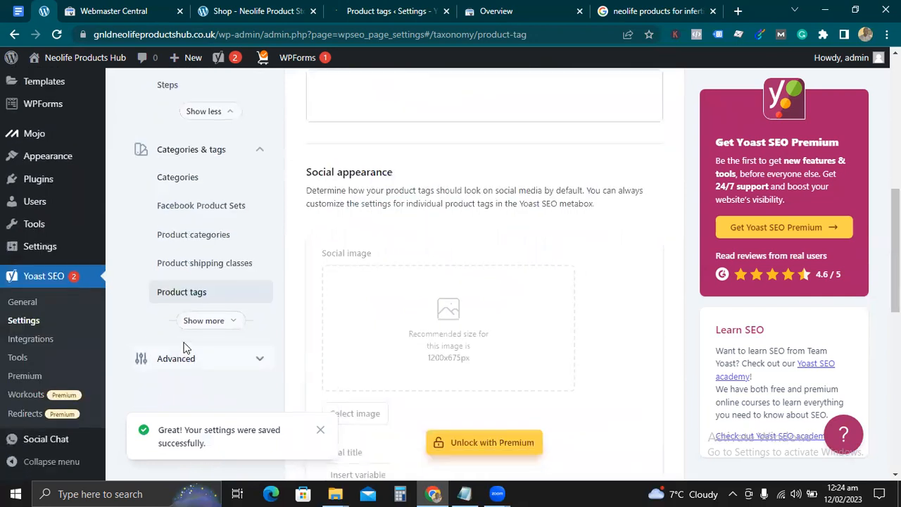
pyautogui.click(235, 318)
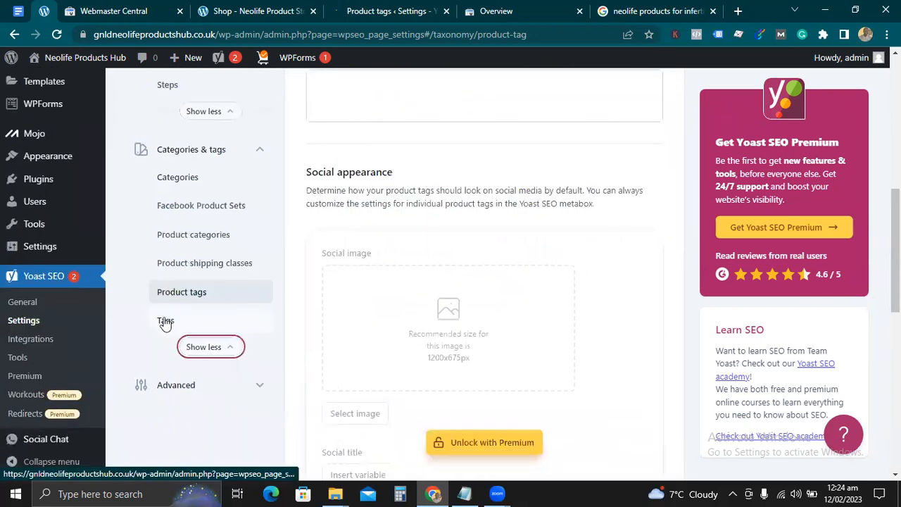
pyautogui.click(166, 322)
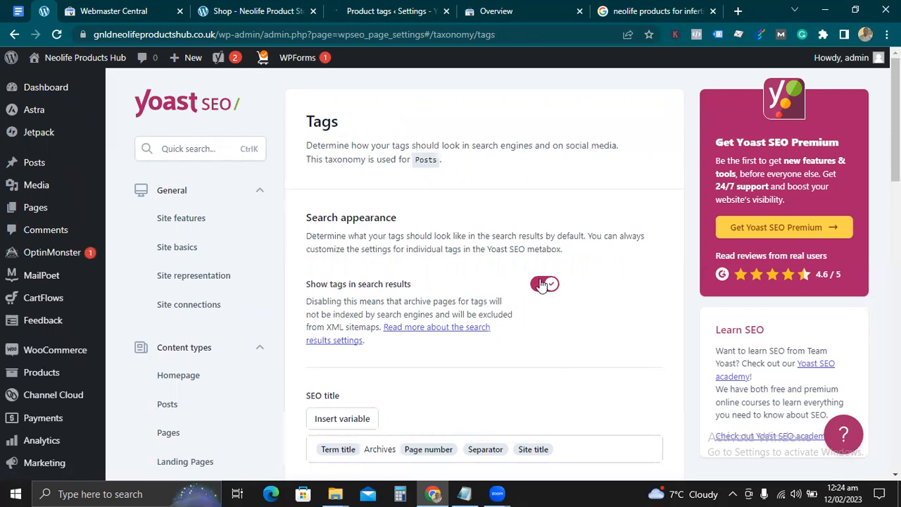
pyautogui.click(542, 285)
pyautogui.click(331, 444)
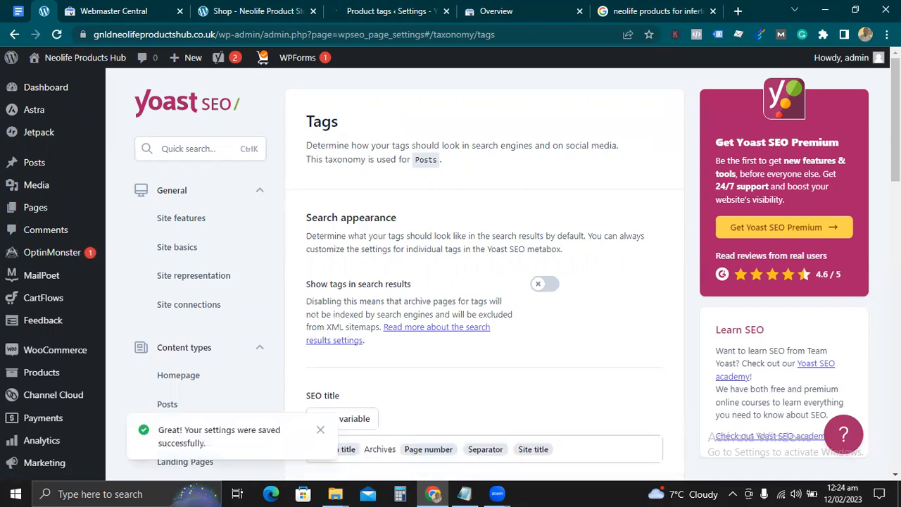
# Step: Open the advanced Breadcrumbs settings and review the breadcrumb appearance, post type and taxonomy options
pyautogui.scroll(-3, 485, 281)
pyautogui.scroll(-2, 484, 282)
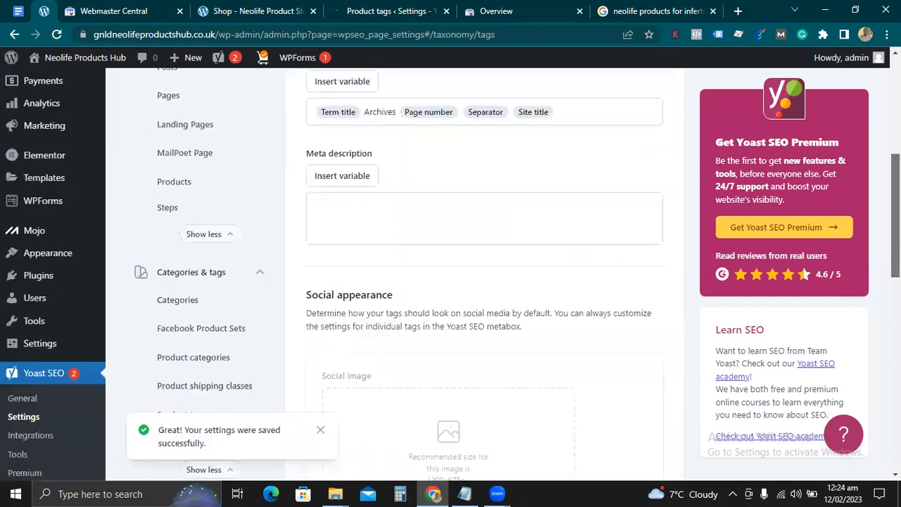
pyautogui.scroll(-2, 485, 282)
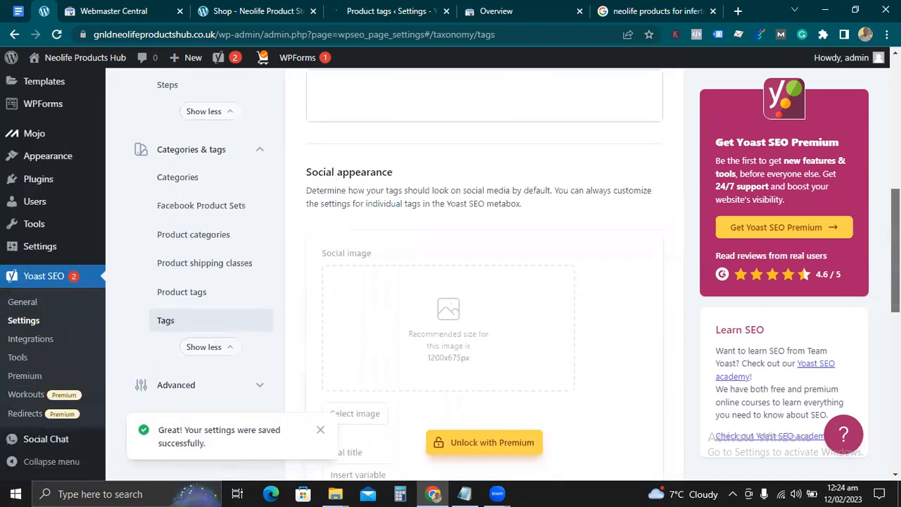
pyautogui.scroll(-2, 289, 331)
pyautogui.click(253, 287)
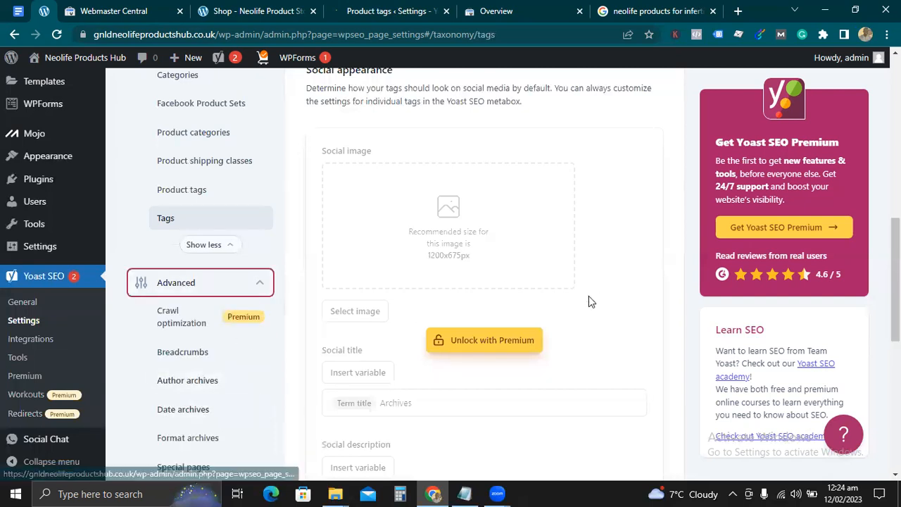
pyautogui.scroll(-2, 895, 282)
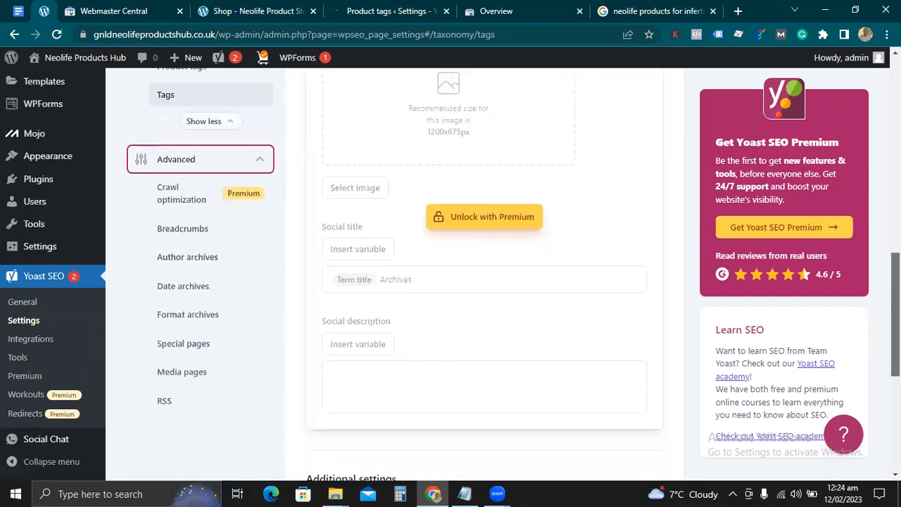
pyautogui.click(198, 238)
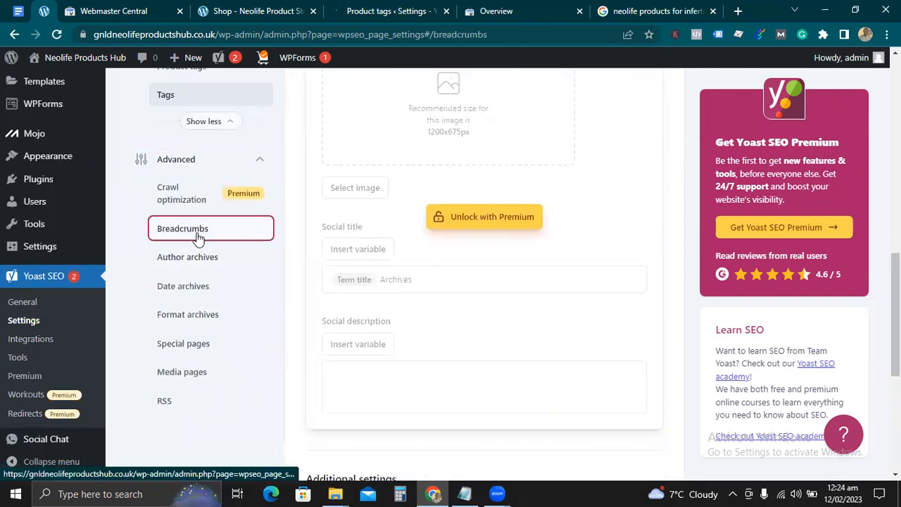
pyautogui.scroll(-5, 730, 257)
pyautogui.scroll(-4, 493, 275)
pyautogui.scroll(4, 492, 275)
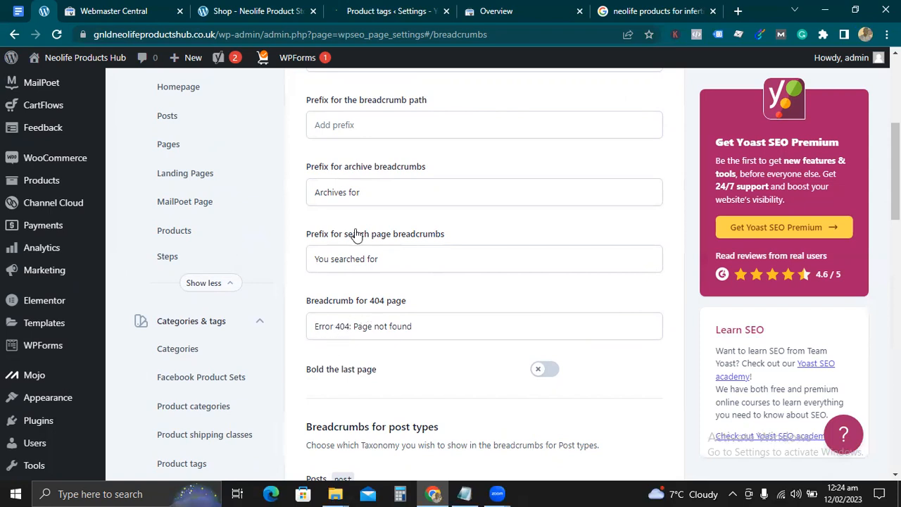
pyautogui.scroll(3, 896, 169)
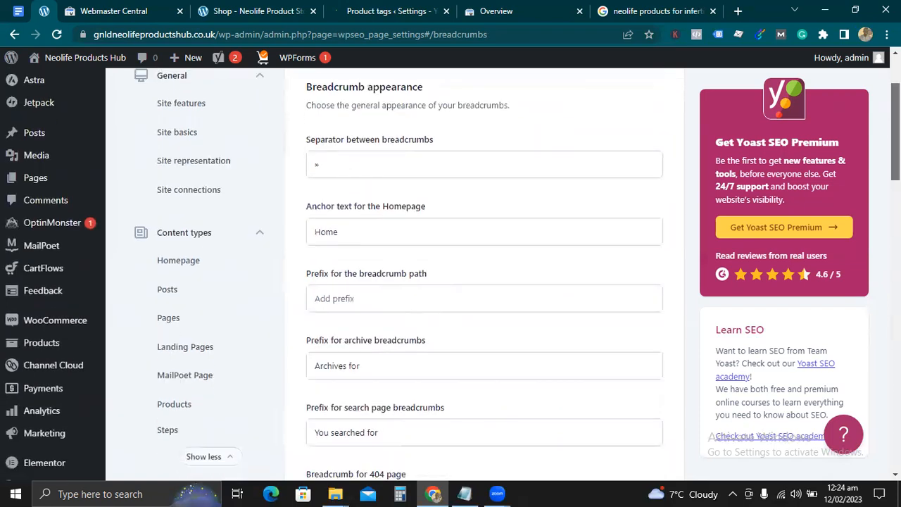
pyautogui.scroll(-10, 165, 185)
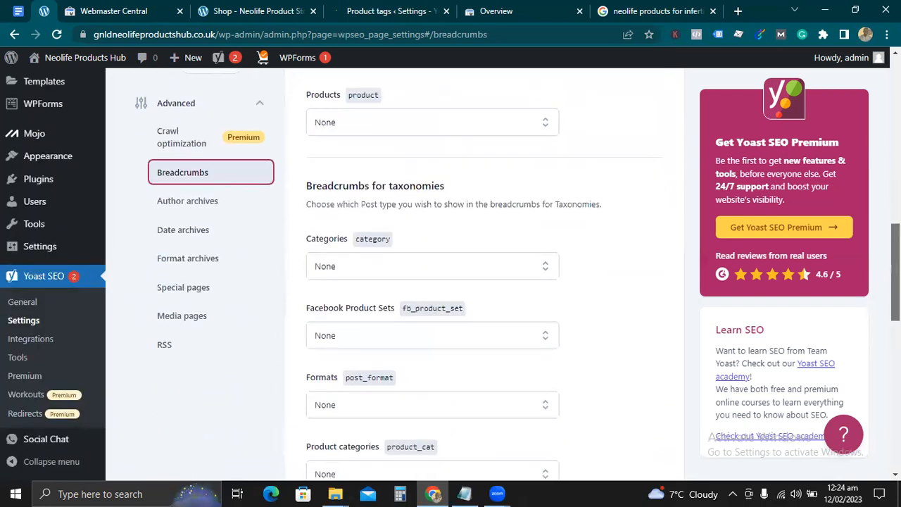
# Step: Disable author archives in the advanced settings and save the changes
pyautogui.click(186, 204)
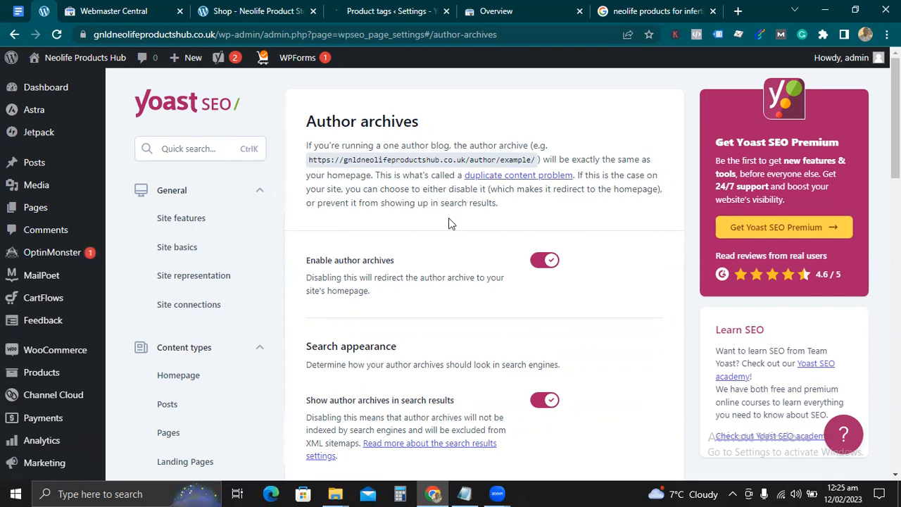
pyautogui.click(542, 264)
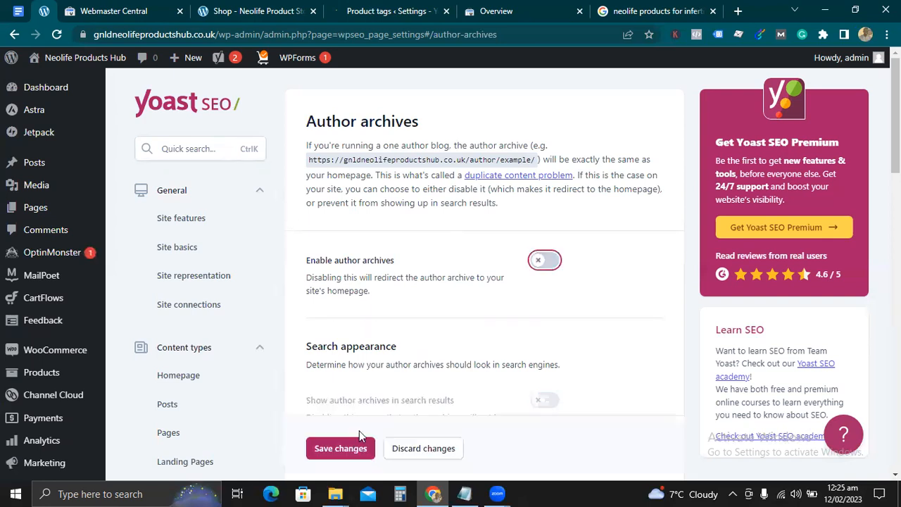
pyautogui.click(348, 447)
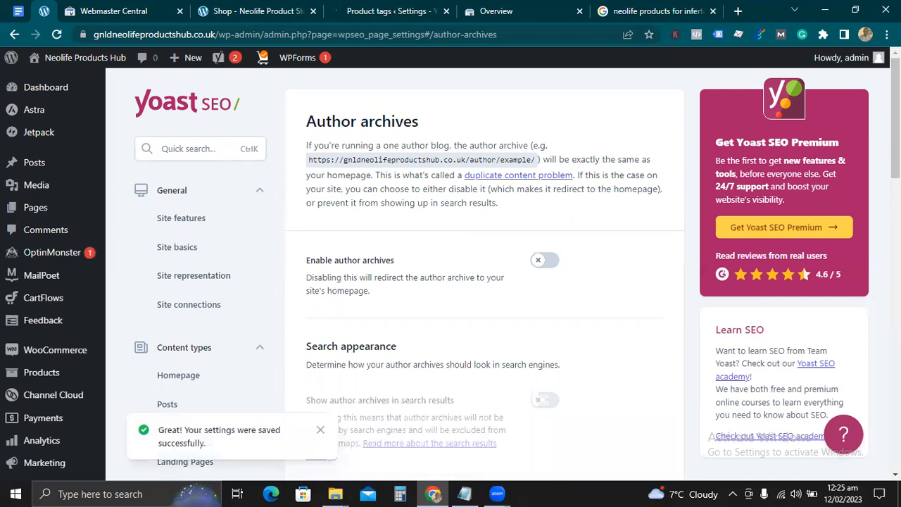
# Step: Open the Date archives settings, disable date archives and save the changes
pyautogui.scroll(-6, 485, 274)
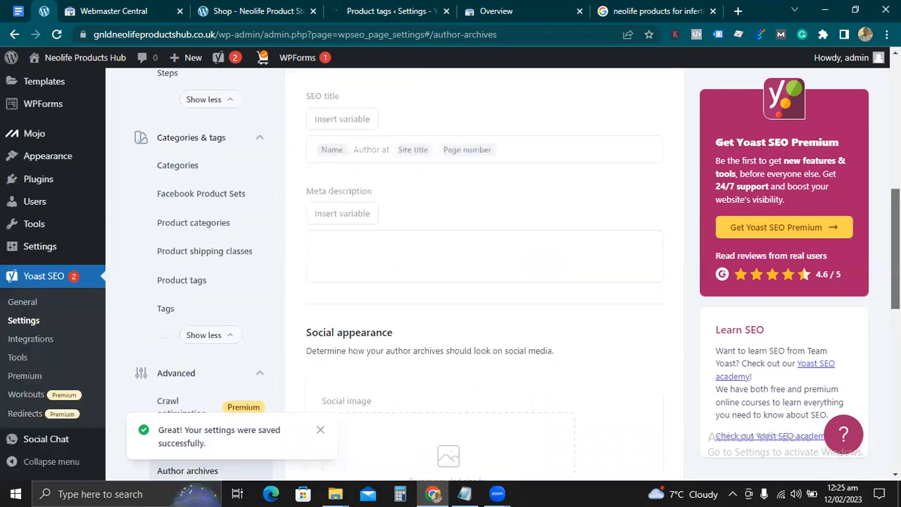
pyautogui.scroll(-2, 484, 275)
pyautogui.scroll(-2, 397, 374)
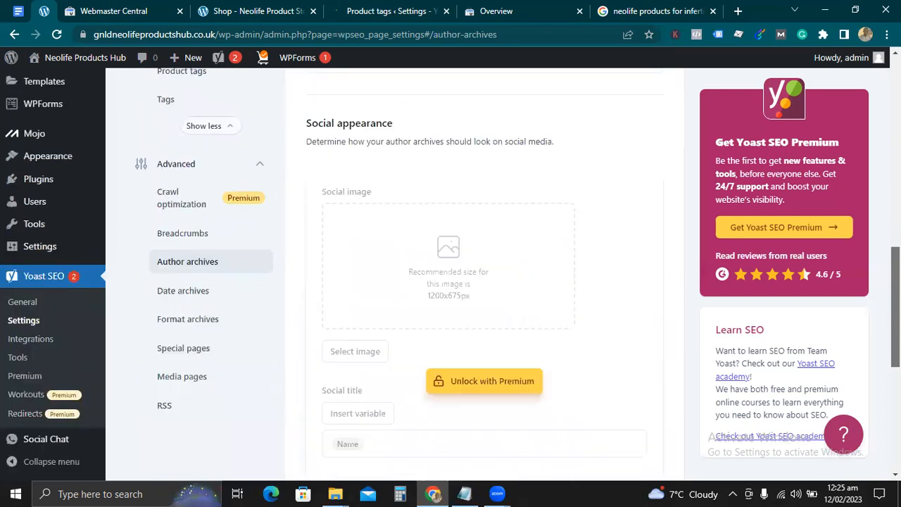
pyautogui.scroll(-1, 302, 317)
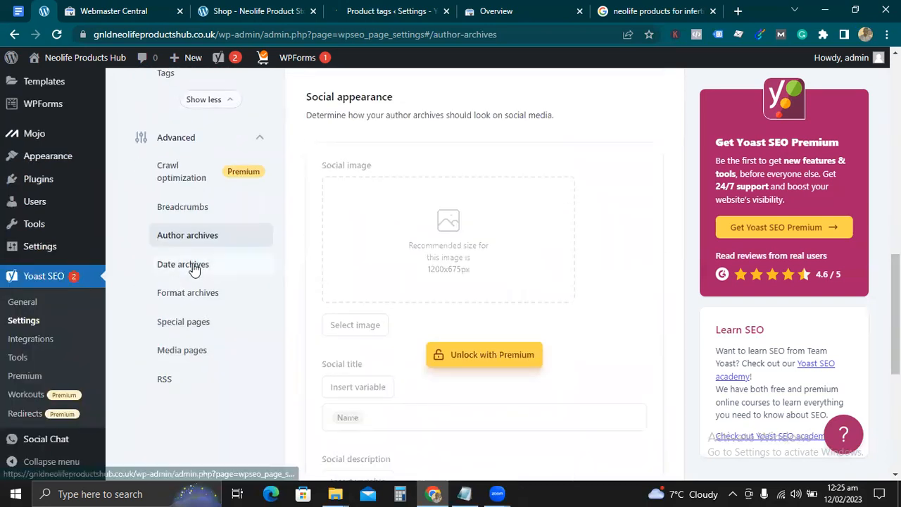
pyautogui.click(194, 270)
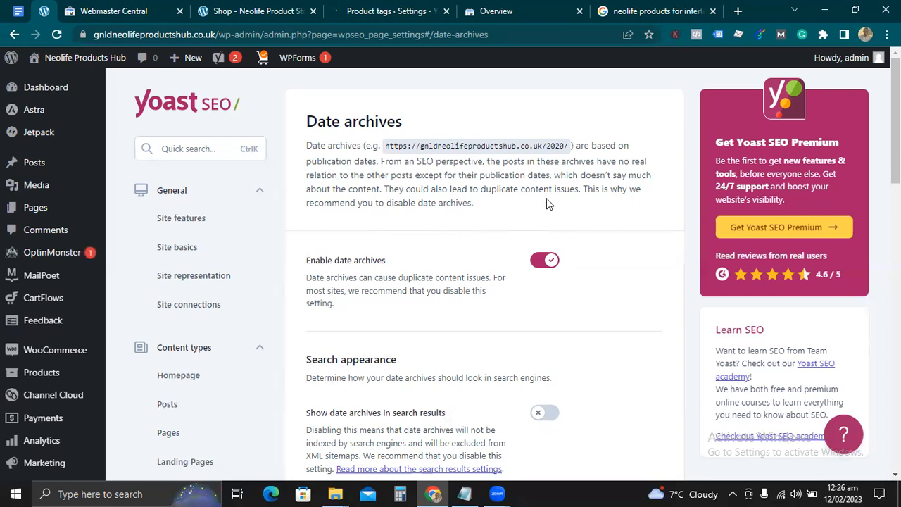
pyautogui.click(544, 260)
pyautogui.click(341, 450)
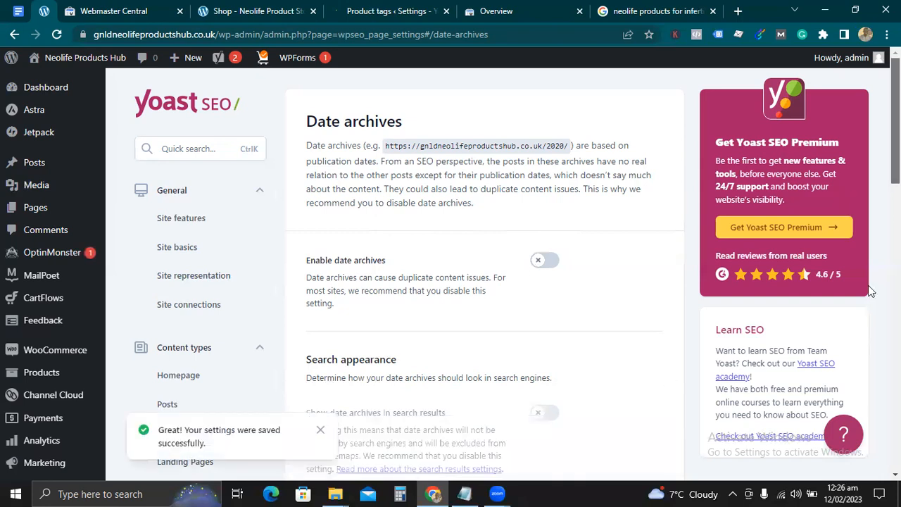
# Step: Open the Format archives settings, disable format-based archives and save the changes
pyautogui.scroll(-10, 872, 303)
pyautogui.scroll(-1, 874, 324)
pyautogui.scroll(-2, 872, 349)
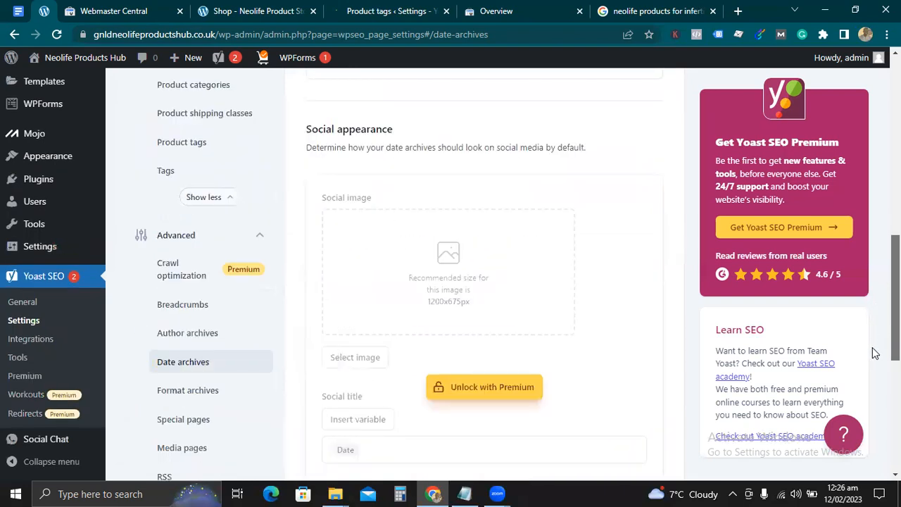
pyautogui.scroll(-2, 872, 368)
pyautogui.moveTo(874, 370); pyautogui.dragTo(873, 373)
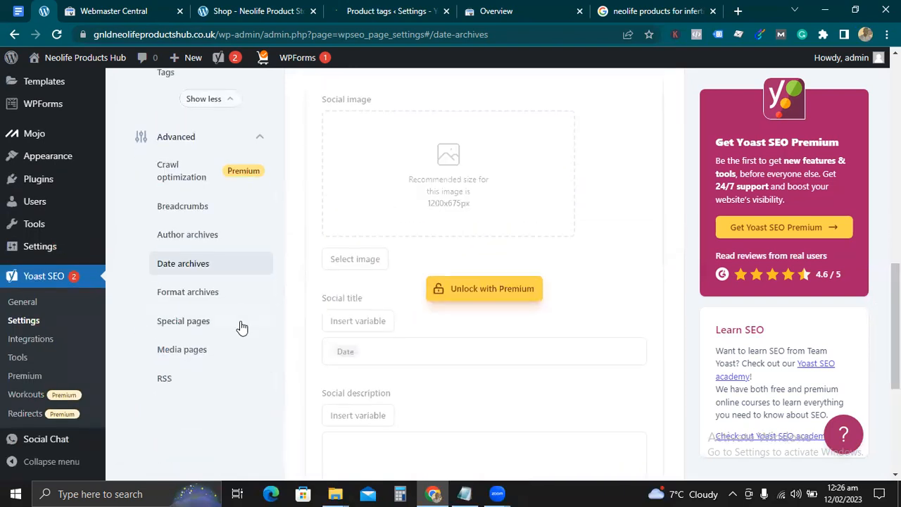
pyautogui.click(202, 298)
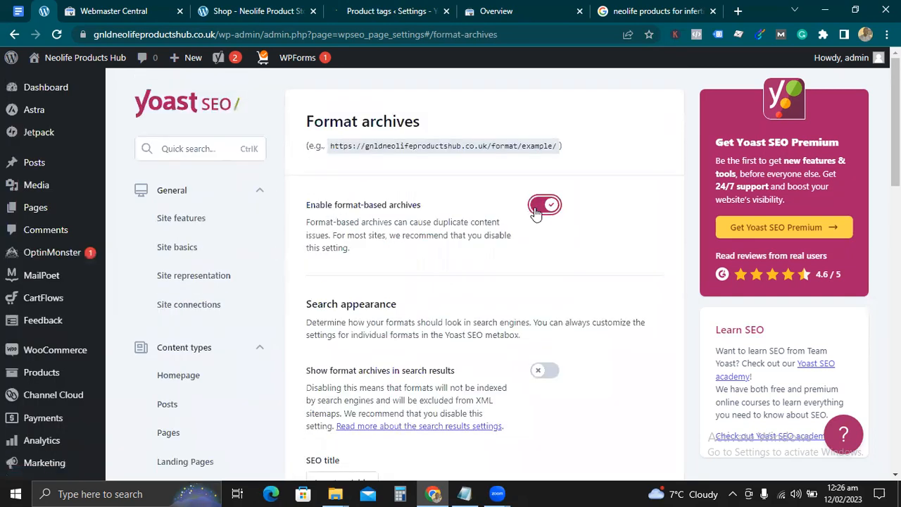
pyautogui.click(536, 209)
pyautogui.click(345, 449)
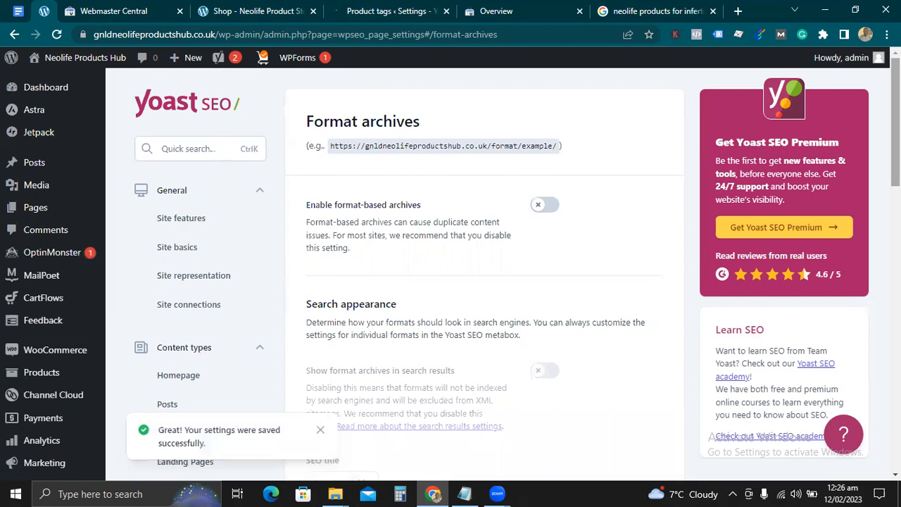
# Step: Open the Special pages settings in the advanced section
pyautogui.scroll(-8, 451, 275)
pyautogui.scroll(-1, 451, 275)
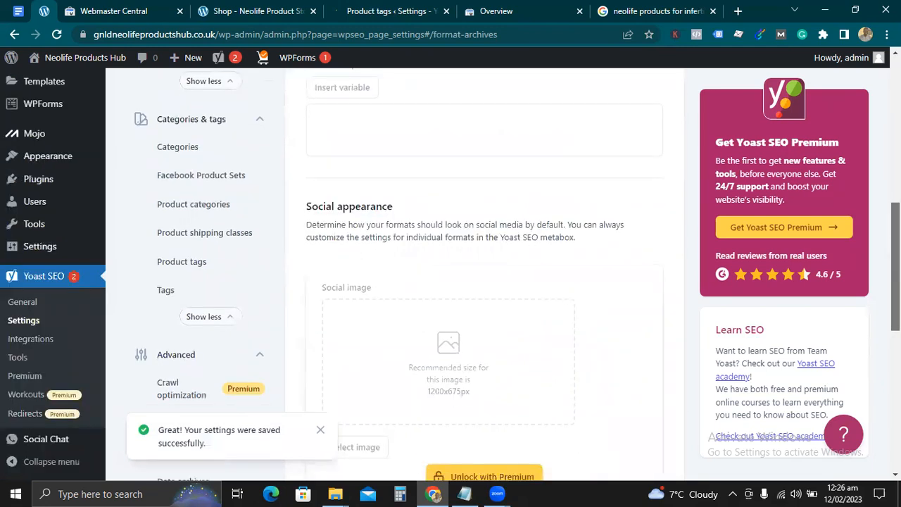
pyautogui.scroll(-1, 451, 275)
pyautogui.scroll(-2, 450, 274)
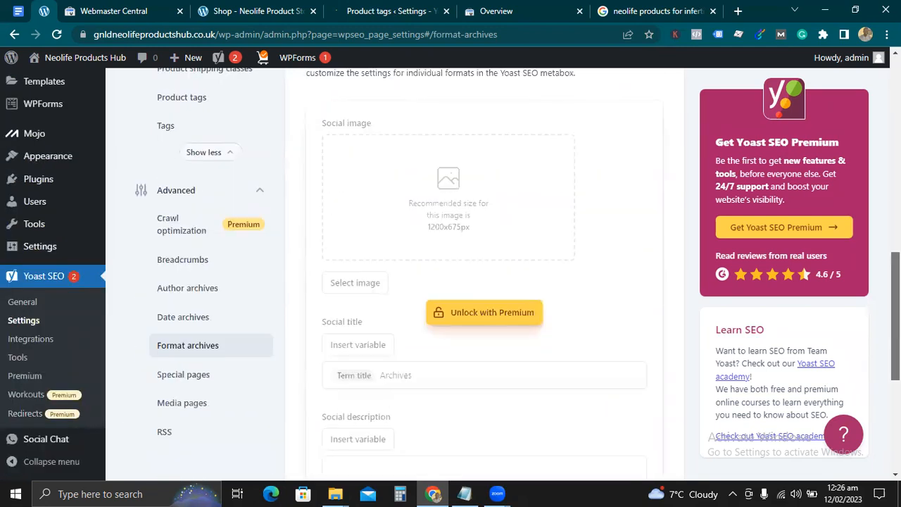
pyautogui.scroll(-1, 450, 275)
pyautogui.scroll(-1, 450, 275)
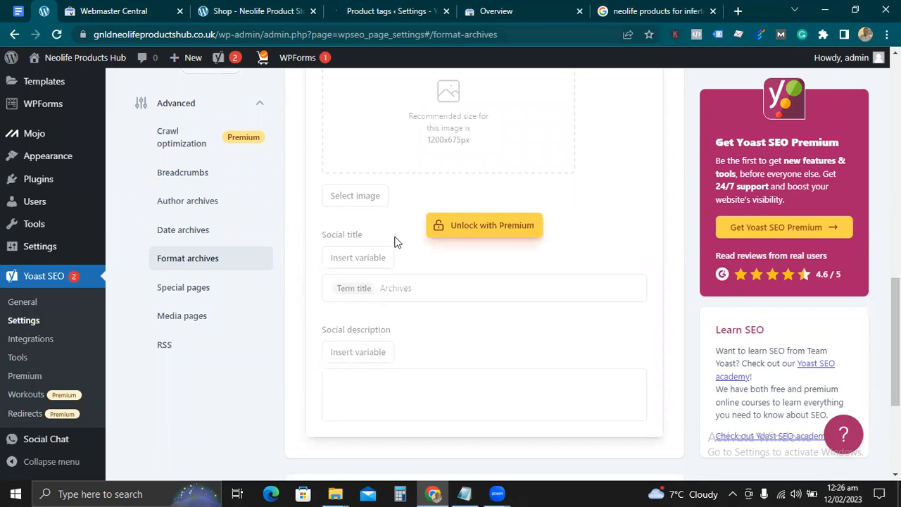
pyautogui.click(188, 290)
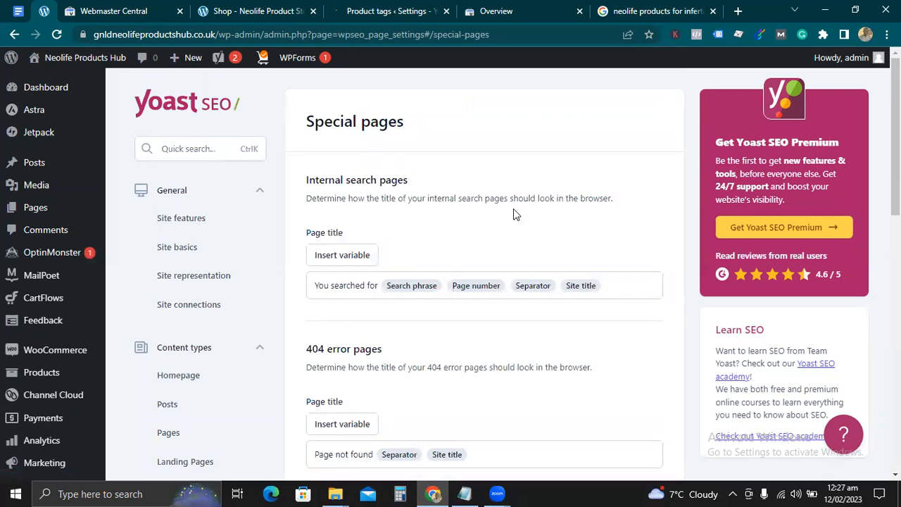
# Step: Remove the Page number variable from the internal search pages title, keeping Search phrase, Separator and Site title, and save the changes
pyautogui.click(503, 289)
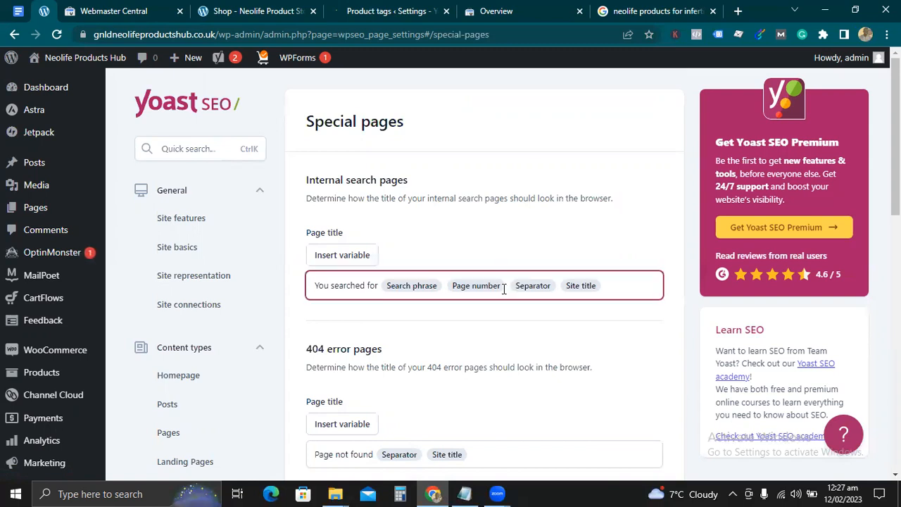
pyautogui.press('BackSpace')
pyautogui.press('BackSpace')
pyautogui.press('BackSpace')
pyautogui.press('BackSpace')
pyautogui.press('BackSpace')
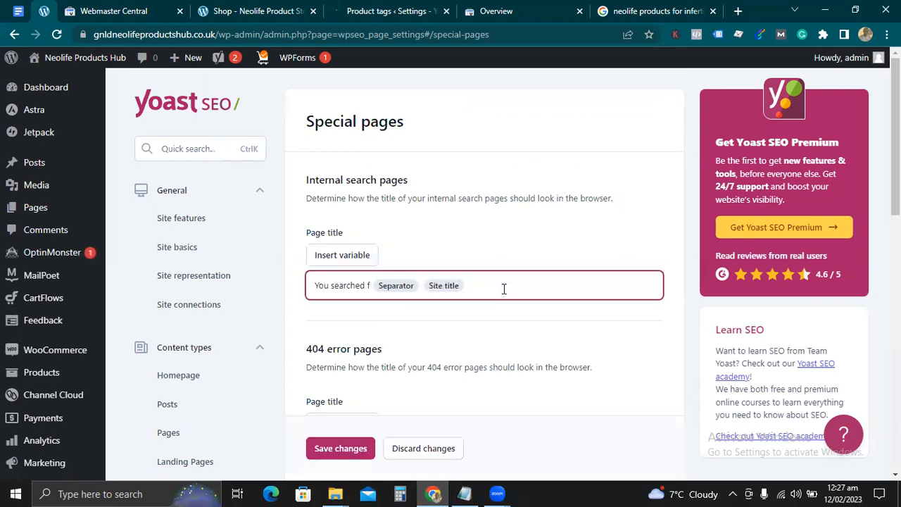
pyautogui.hotkey('ctrl', 'z')
pyautogui.hotkey('ctrl', 'z')
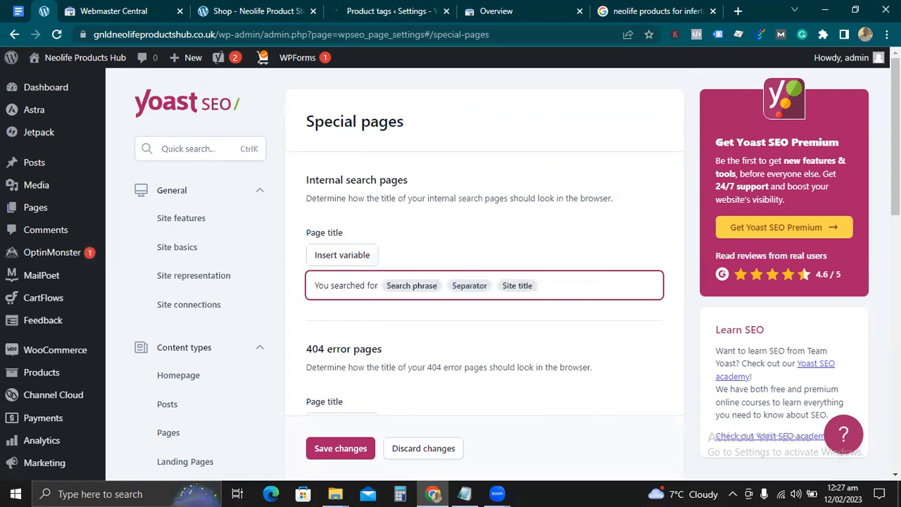
pyautogui.scroll(-1, 485, 275)
pyautogui.scroll(-1, 485, 275)
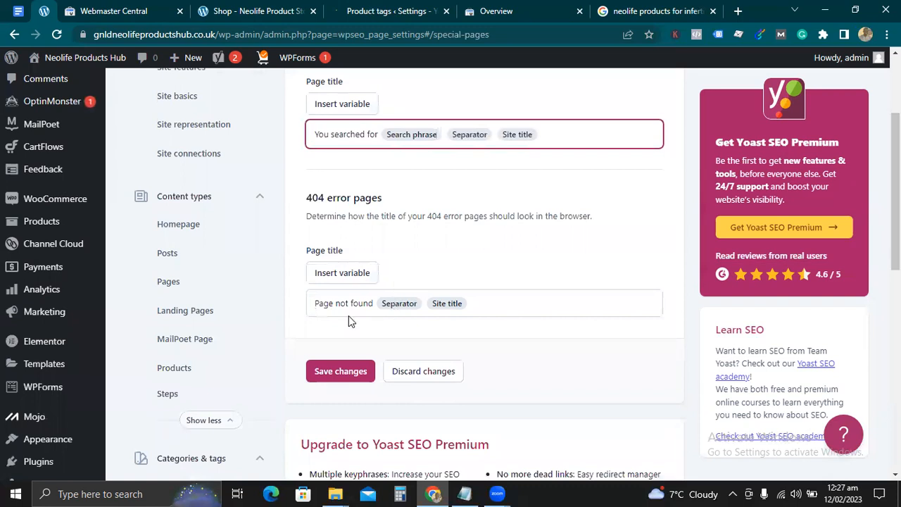
pyautogui.click(340, 372)
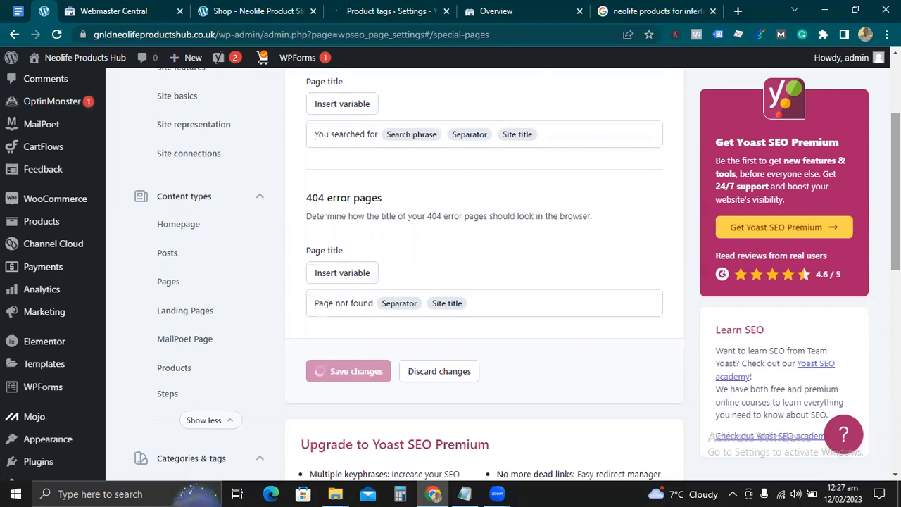
# Step: Open the advanced Media pages settings and check whether media pages are enabled
pyautogui.scroll(-1, 896, 211)
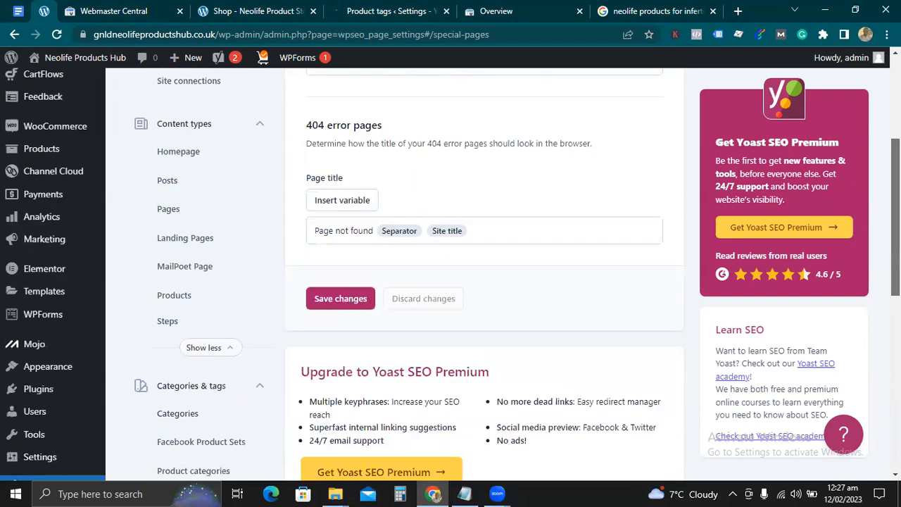
pyautogui.scroll(-5, 896, 212)
pyautogui.scroll(-1, 395, 267)
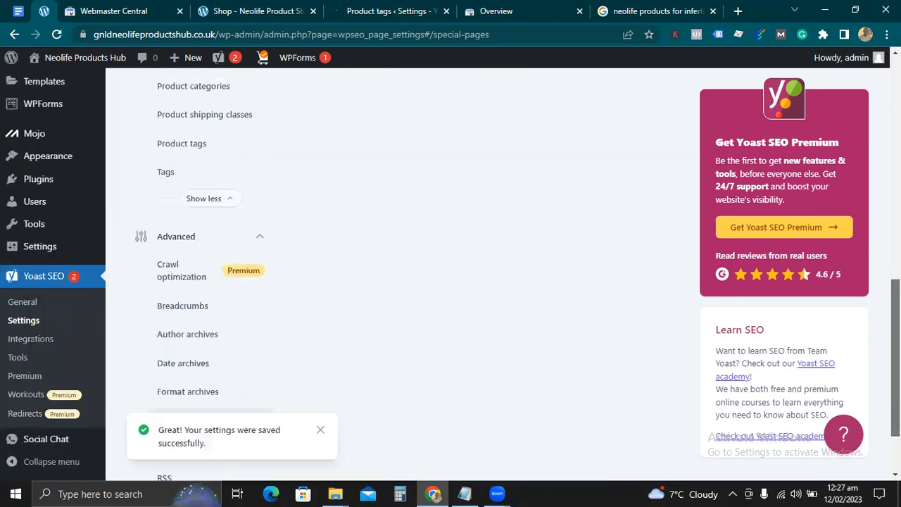
pyautogui.scroll(-1, 394, 268)
pyautogui.scroll(-1, 387, 400)
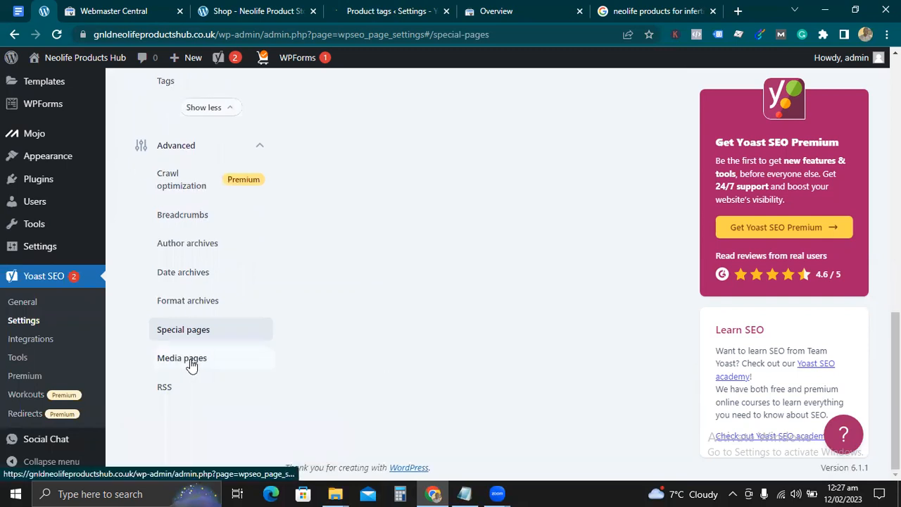
pyautogui.click(189, 361)
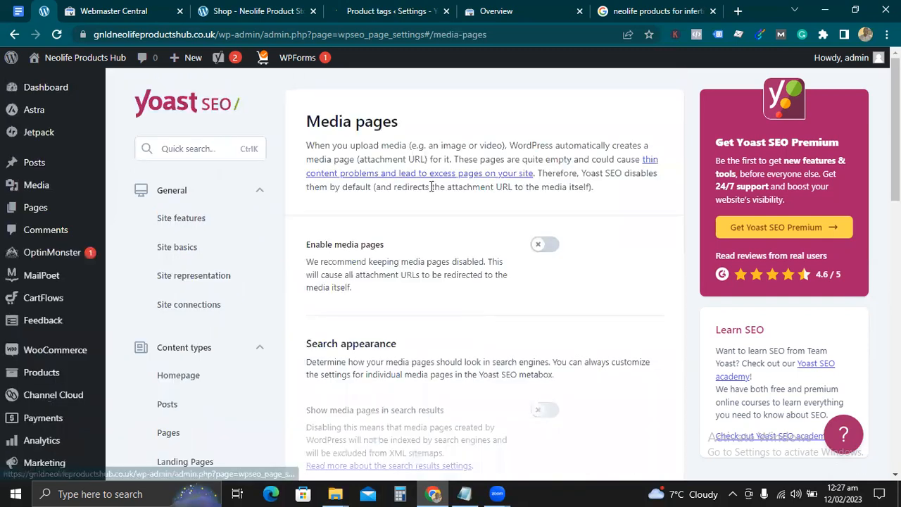
# Step: Switch to the gnldandneolifeproducts.com.ng site's Yoast settings and open its advanced Media pages settings for comparison
pyautogui.click(386, 10)
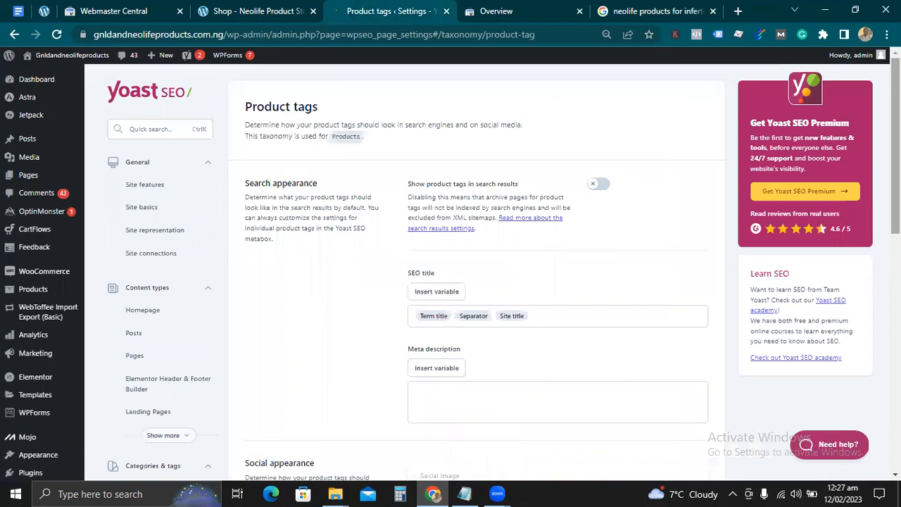
pyautogui.scroll(-4, 220, 296)
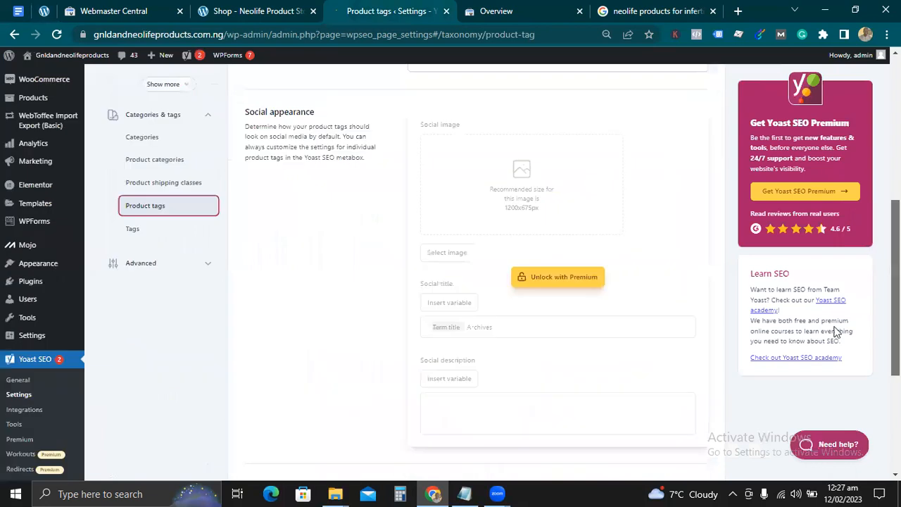
pyautogui.click(208, 266)
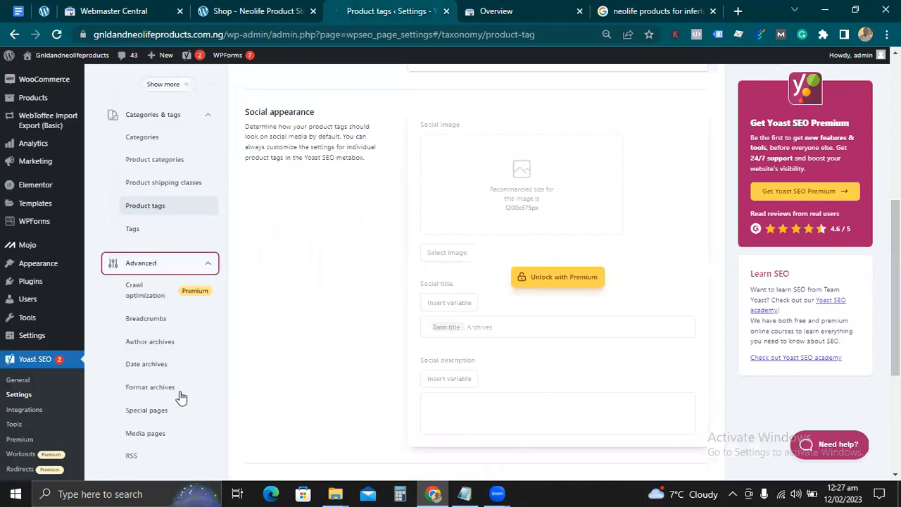
pyautogui.click(150, 431)
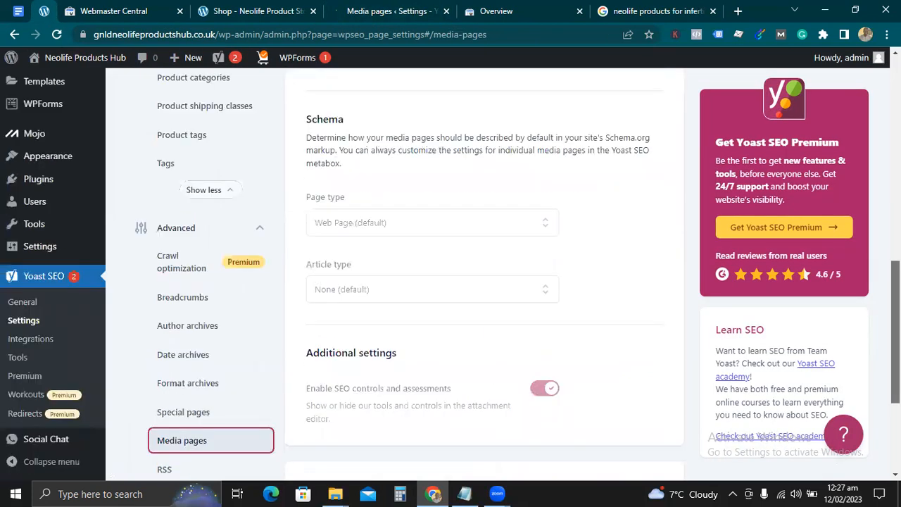
# Step: Return to the Neolife Products Hub site, open the RSS settings and review the feed content fields and available variables
pyautogui.scroll(-2, 171, 352)
pyautogui.scroll(-1, 172, 352)
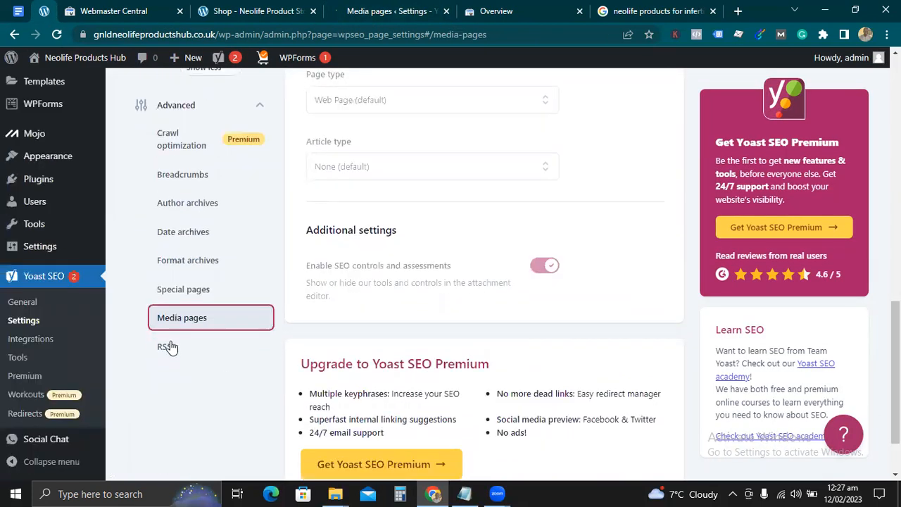
pyautogui.click(166, 347)
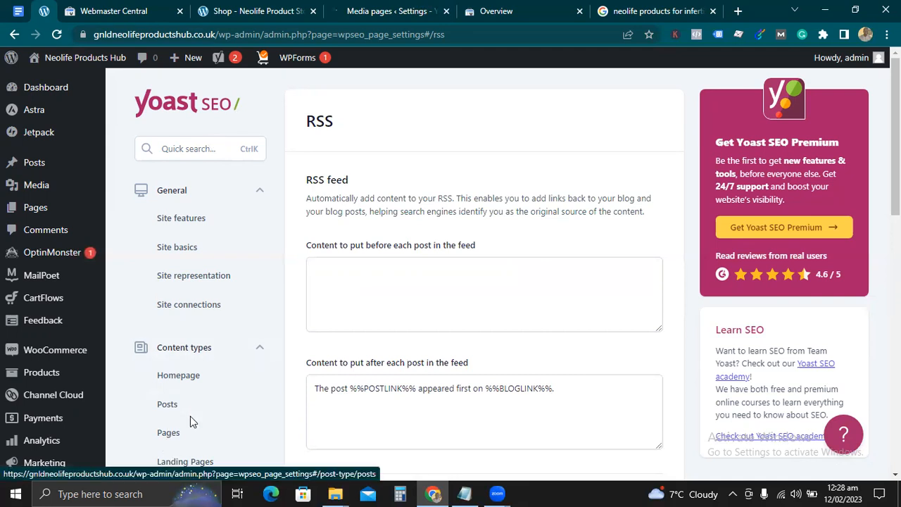
pyautogui.moveTo(896, 141); pyautogui.dragTo(896, 213)
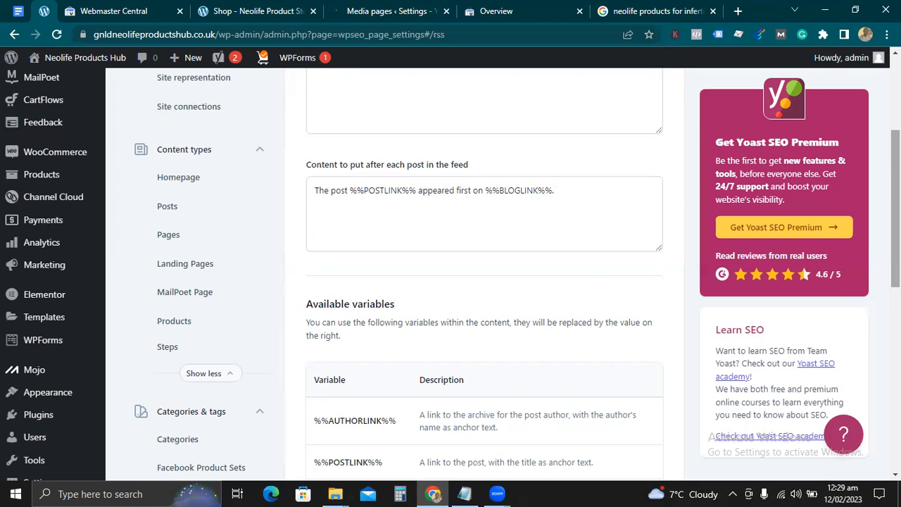
pyautogui.scroll(3, 451, 275)
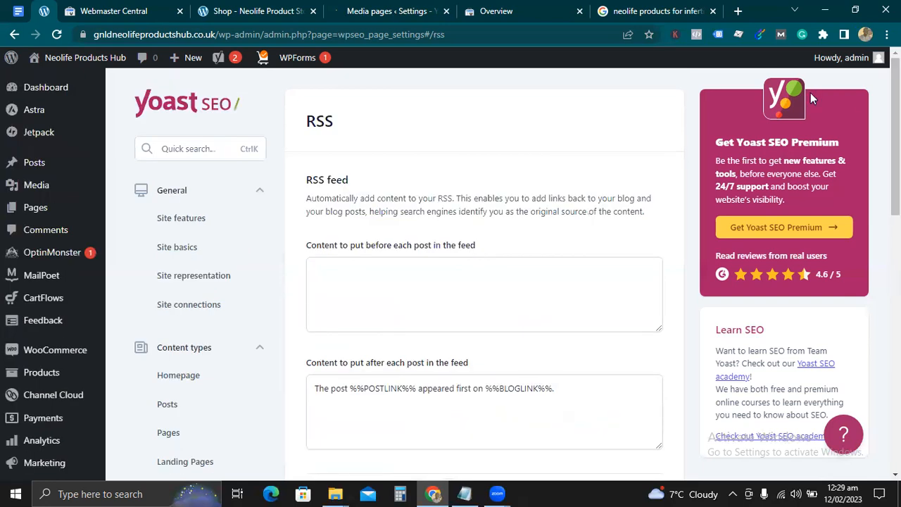